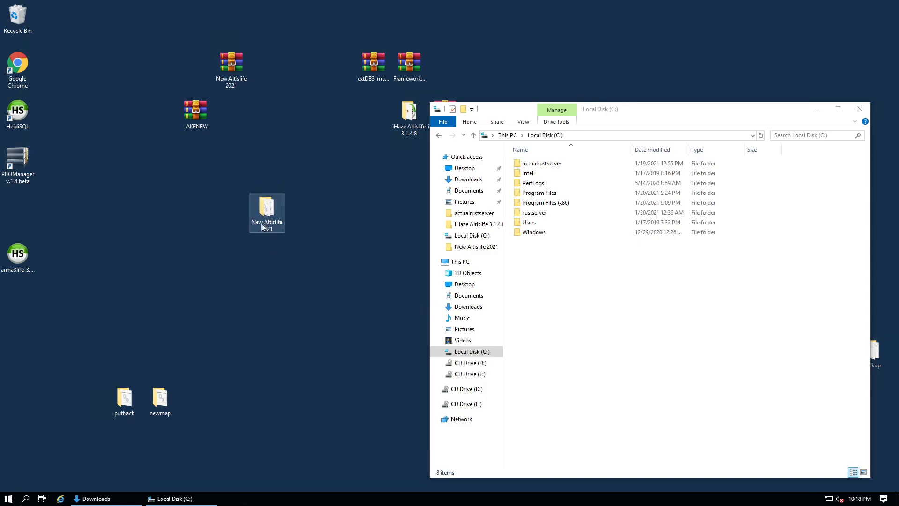
mouse_move(219, 164)
mouse_down()
mouse_move(305, 269)
mouse_move(215, 204)
mouse_move(213, 181)
mouse_up()
click(223, 167)
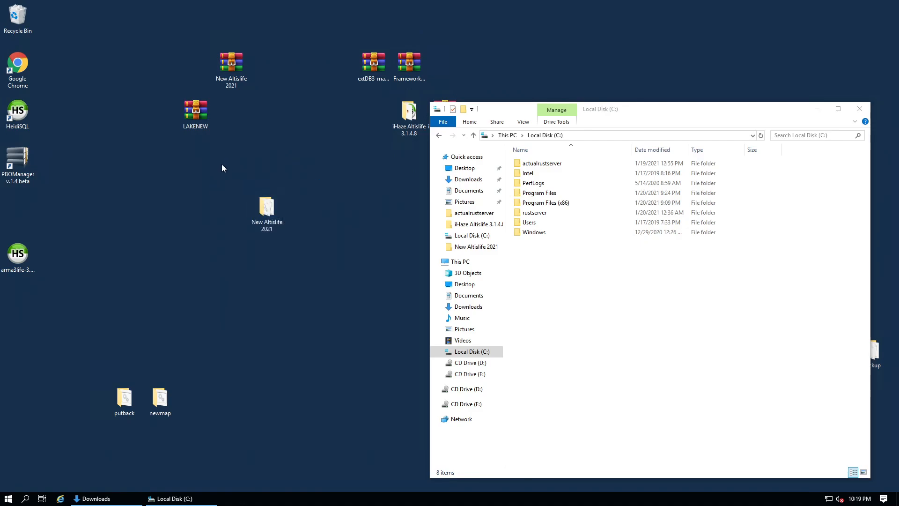
drag(222, 169, 309, 257)
Leave the remote desktop for the MEGA cloud drive in Chrome and look through its list of stored Arma server files.
click(391, 2)
mouse_move(392, 3)
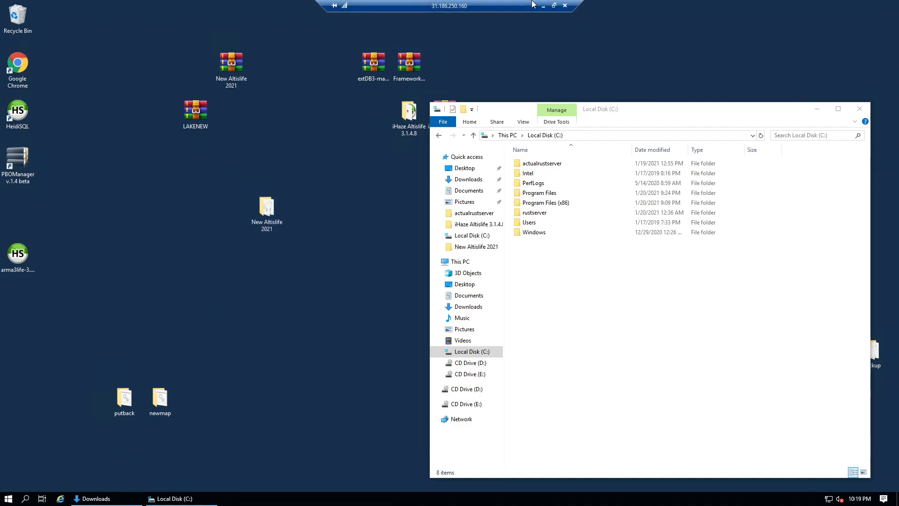
click(542, 6)
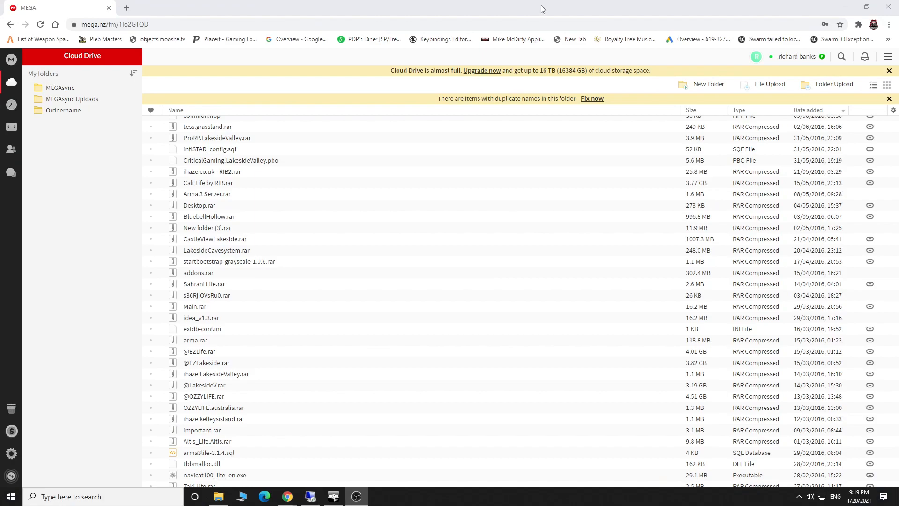
scroll(407, 202, up, 9)
scroll(409, 231, up, 3)
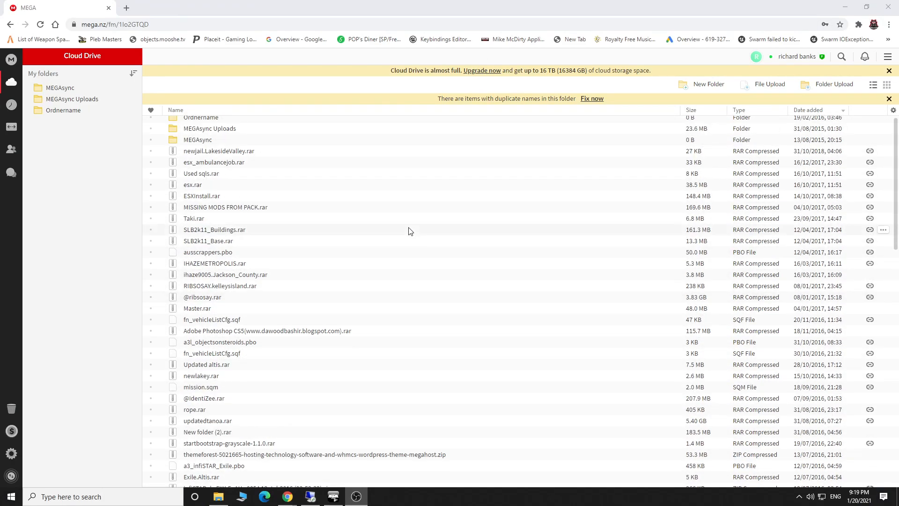
scroll(409, 230, down, 7)
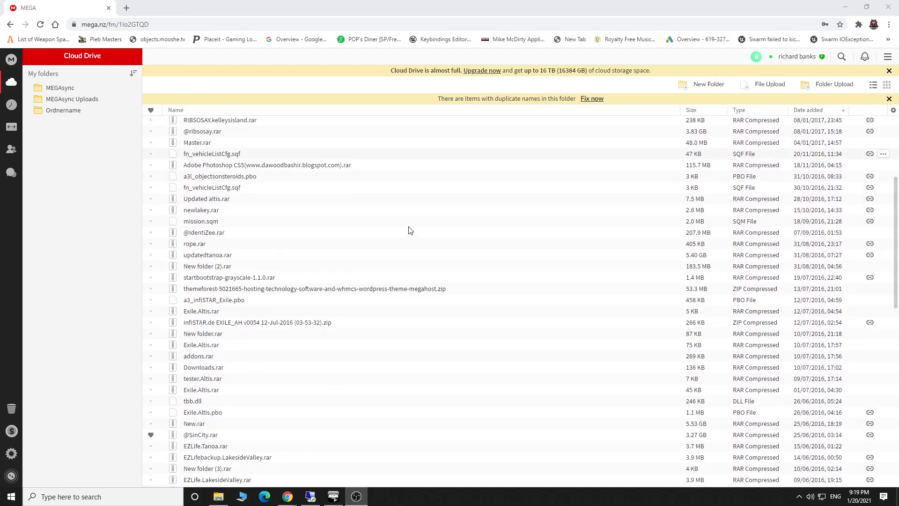
scroll(409, 231, down, 7)
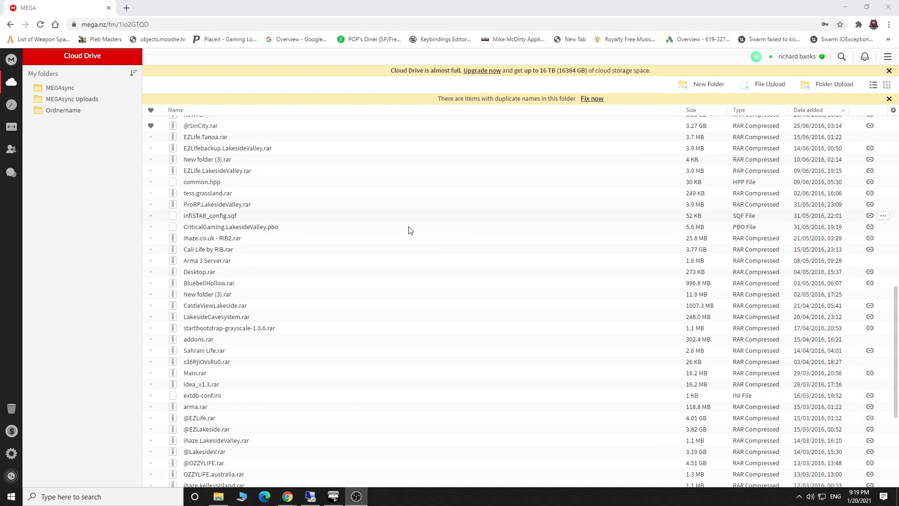
scroll(409, 230, down, 1)
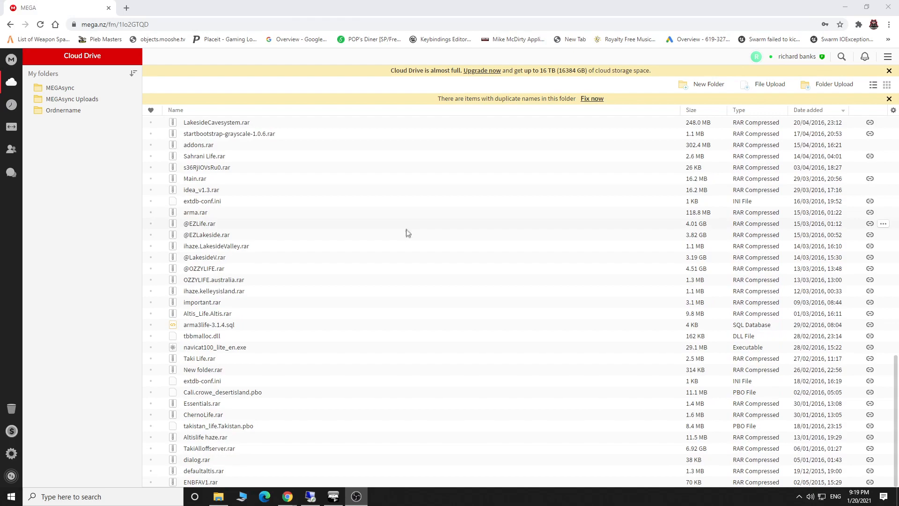
scroll(253, 453, up, 2)
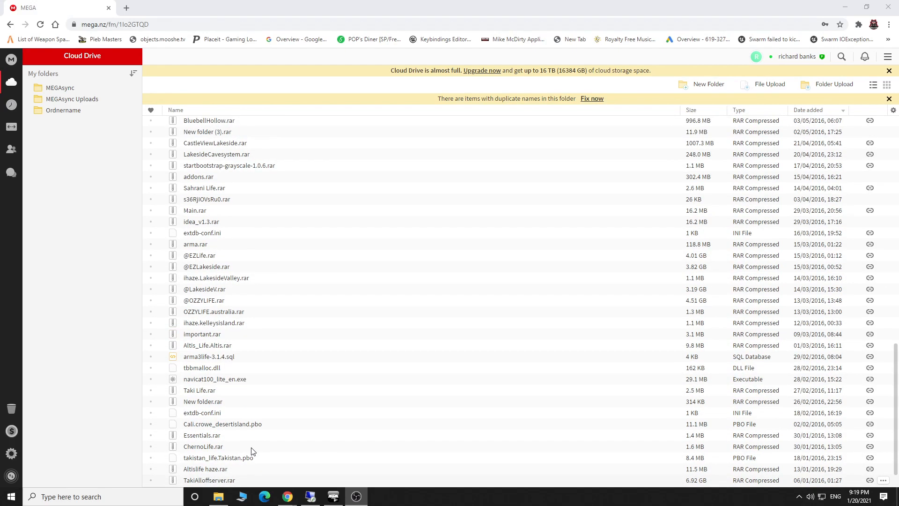
scroll(230, 332, up, 1)
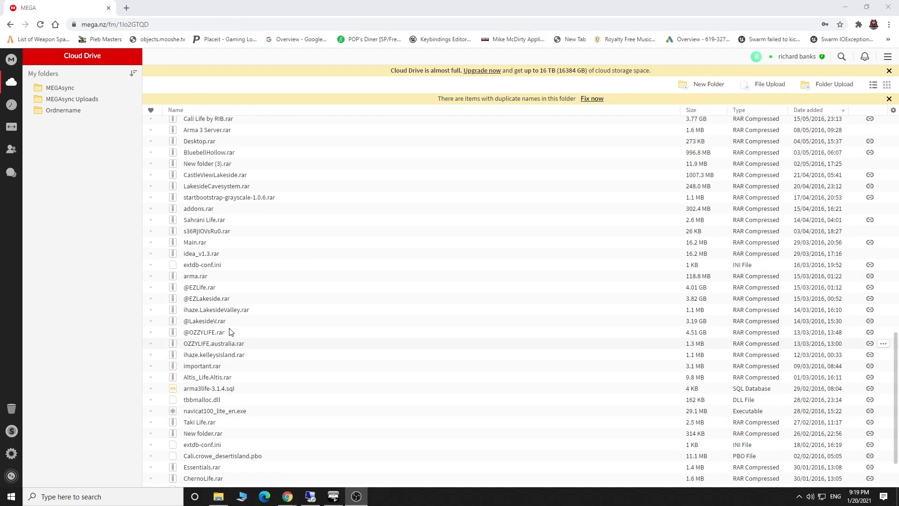
scroll(243, 299, up, 2)
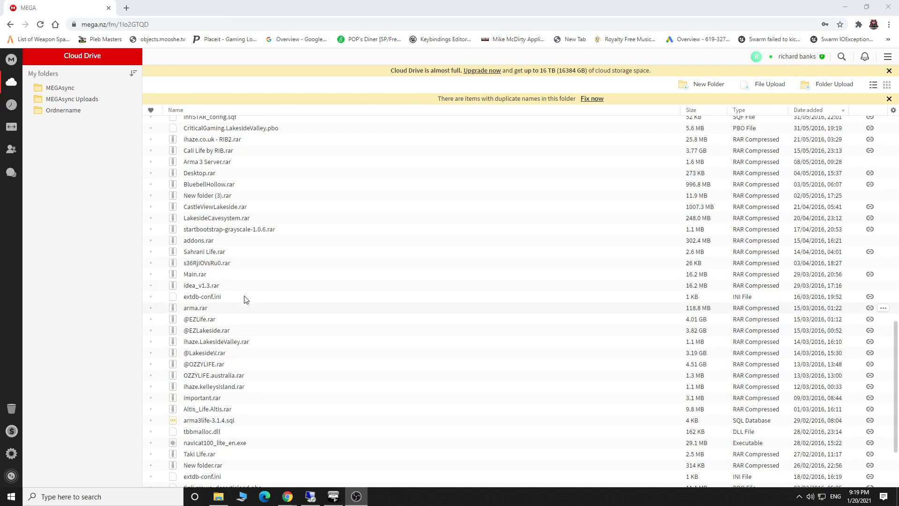
scroll(266, 277, up, 2)
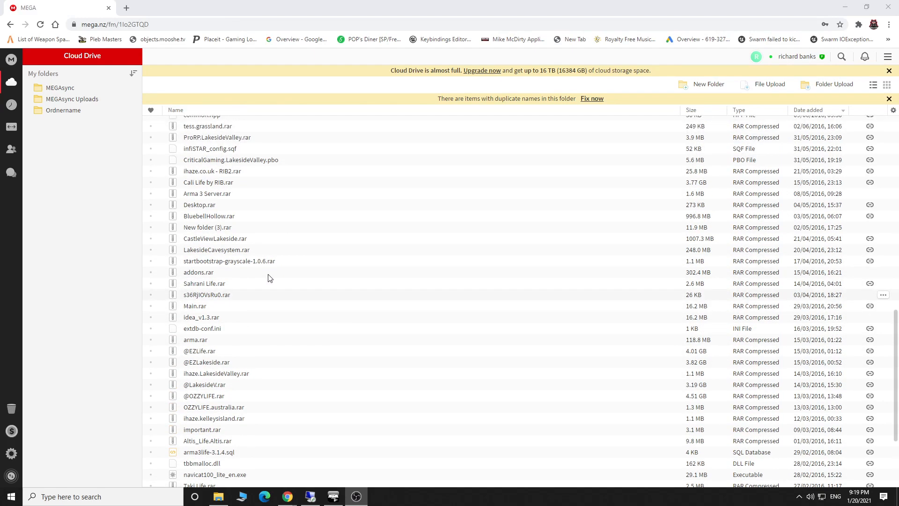
scroll(272, 279, up, 1)
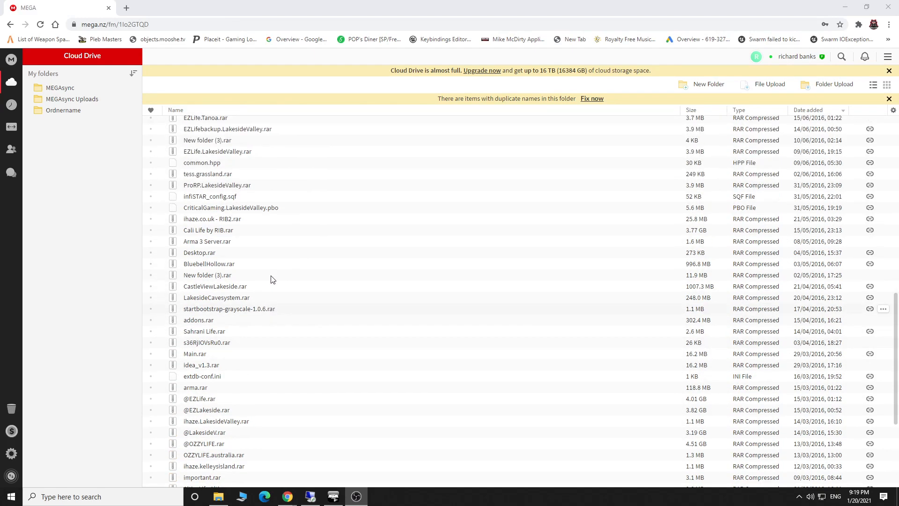
scroll(273, 278, up, 4)
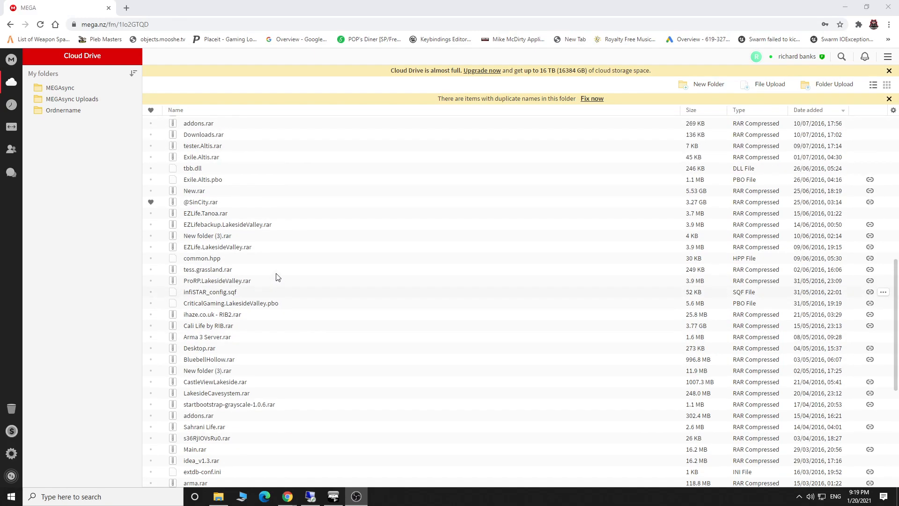
scroll(279, 277, up, 4)
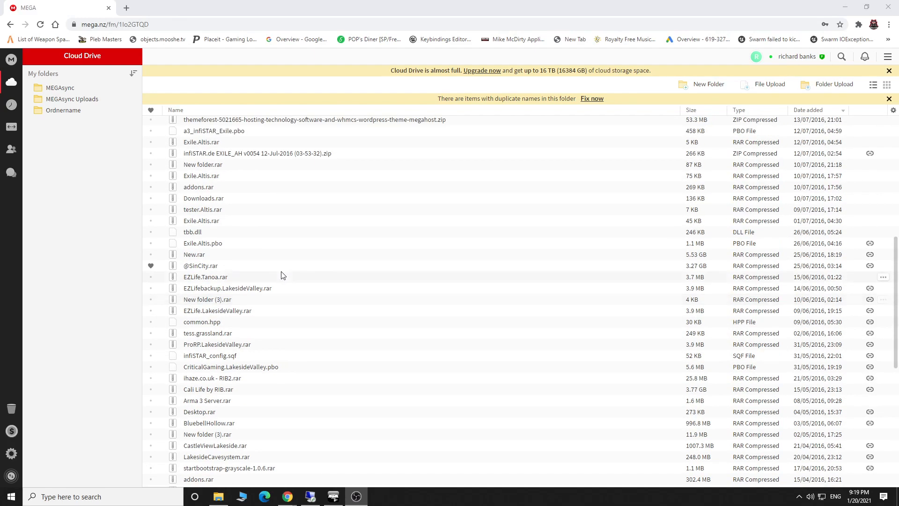
scroll(730, 339, down, 1)
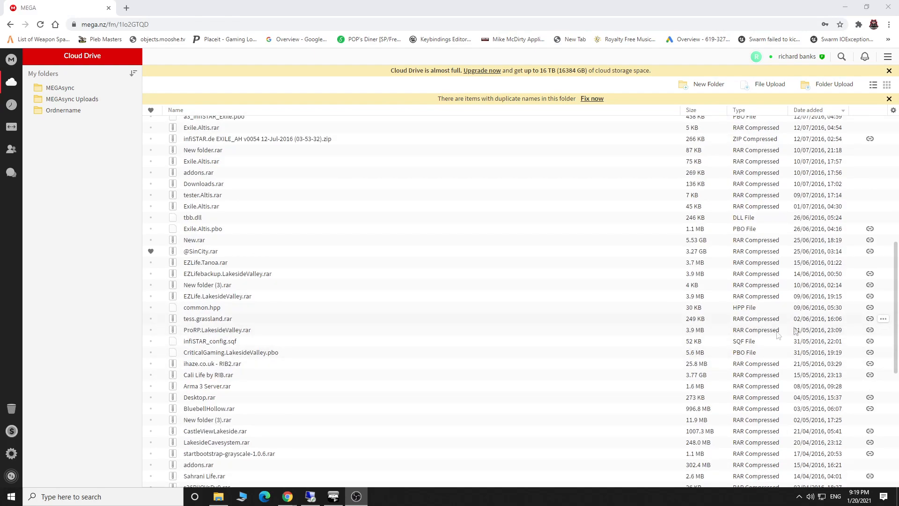
scroll(487, 350, up, 1)
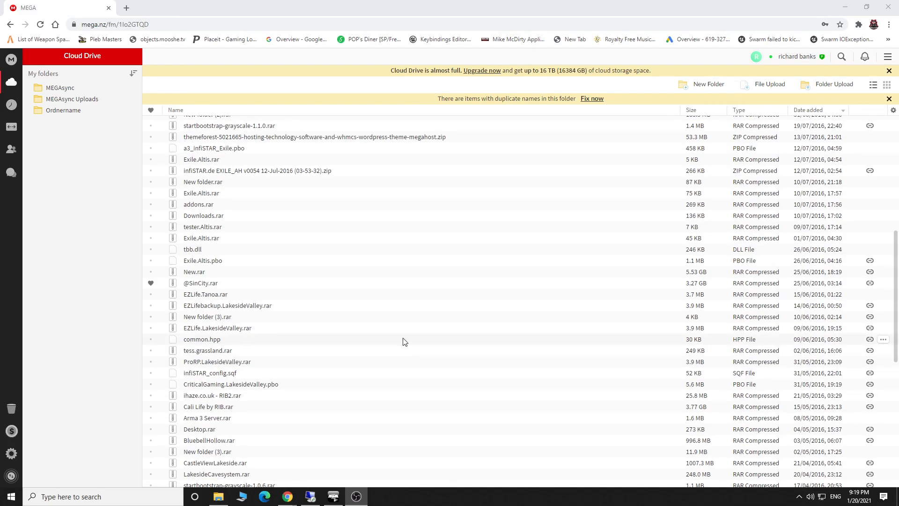
scroll(393, 347, up, 1)
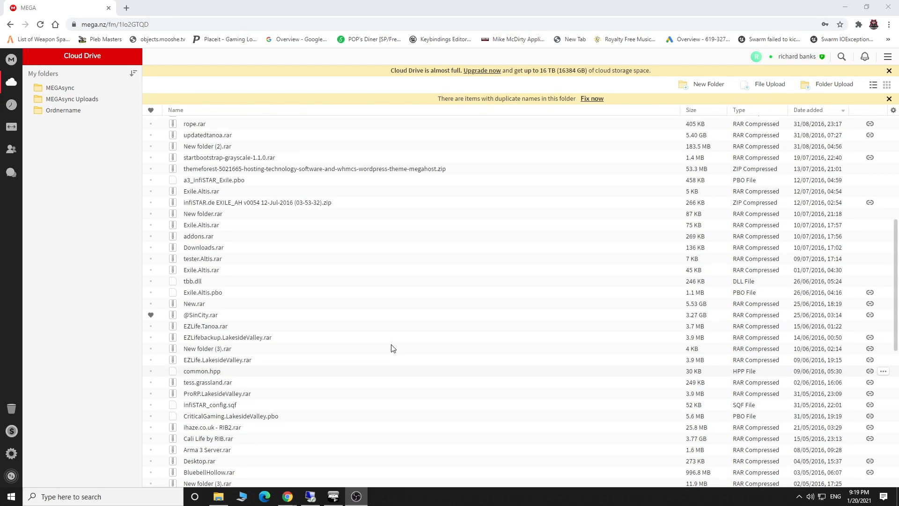
scroll(393, 348, up, 5)
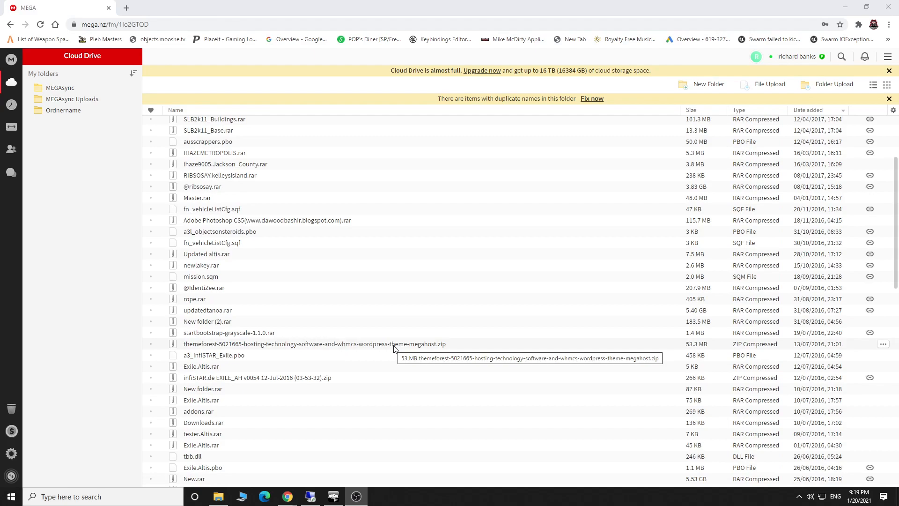
scroll(394, 347, up, 3)
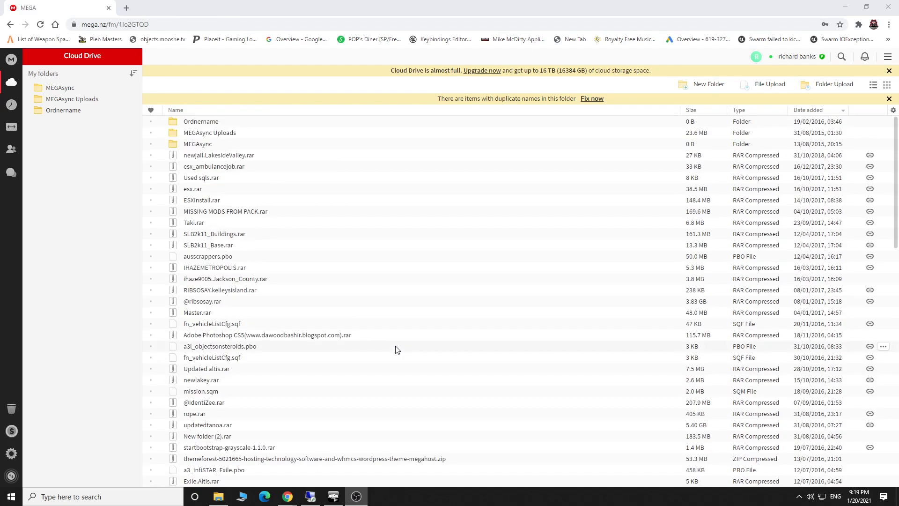
scroll(396, 349, down, 5)
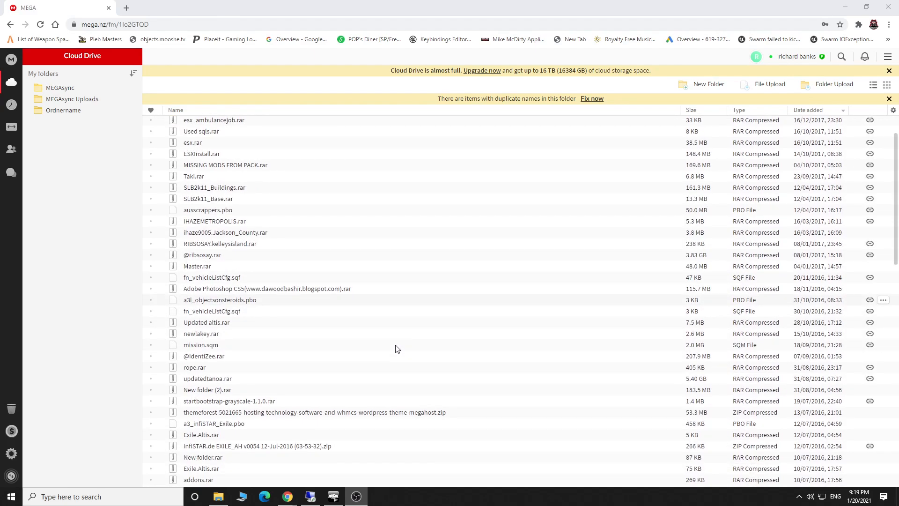
scroll(393, 359, down, 5)
scroll(392, 359, down, 2)
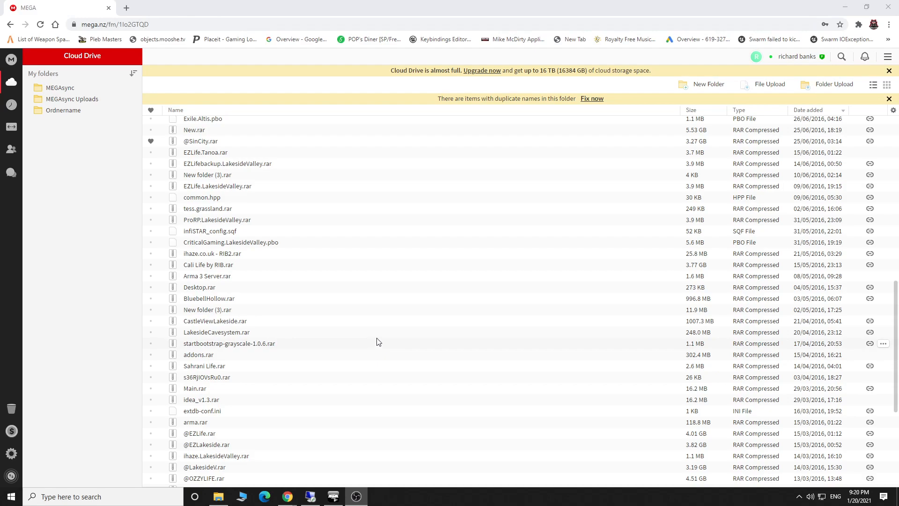
scroll(377, 341, down, 3)
scroll(376, 341, up, 6)
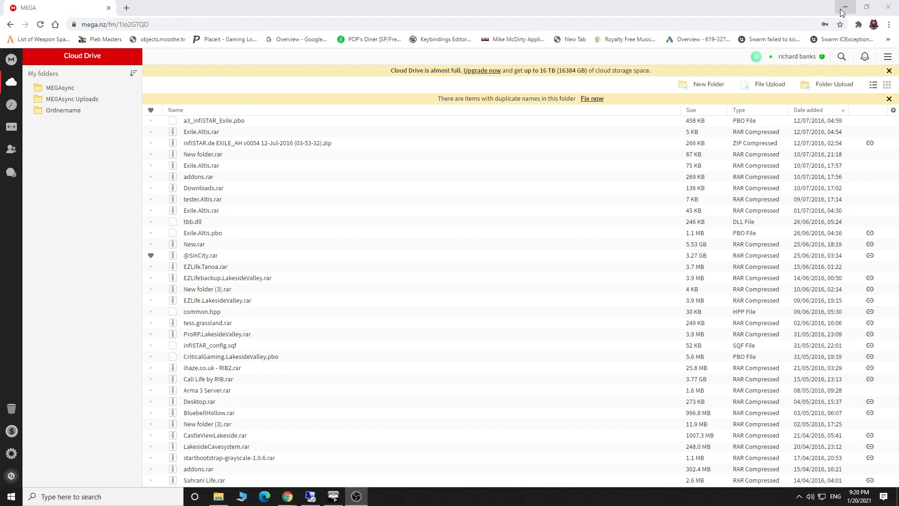
Return to the remote desktop session and look at the contents of the New Altislife 2021 folder, then close it.
click(844, 9)
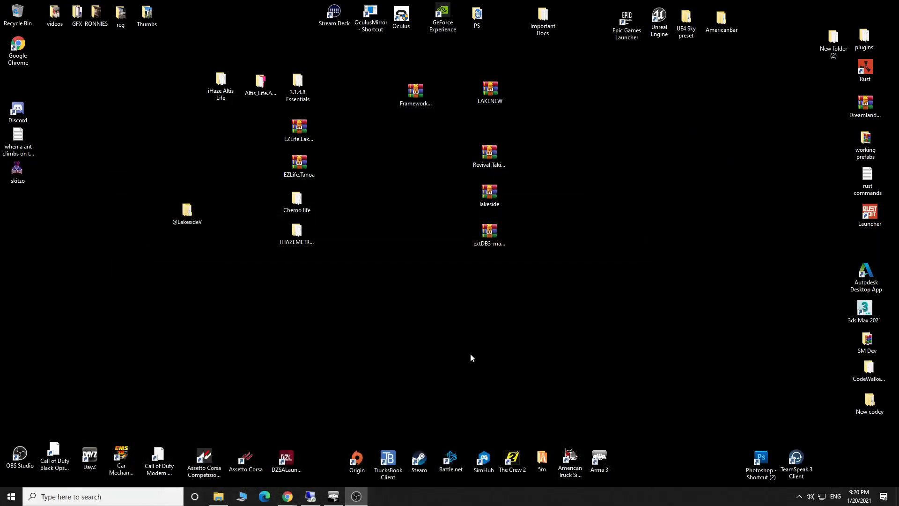
click(310, 497)
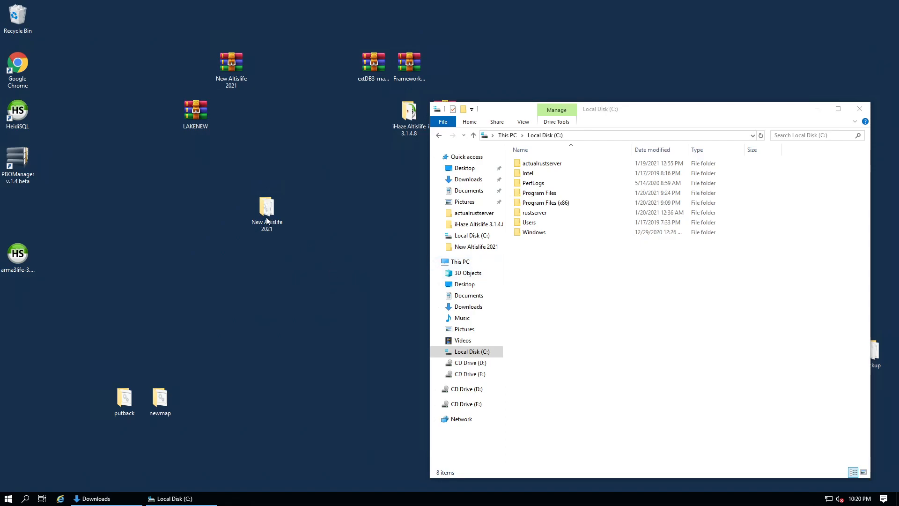
drag(231, 187, 323, 258)
click(323, 258)
drag(245, 182, 293, 253)
click(293, 251)
drag(293, 251, 246, 189)
double_click(265, 229)
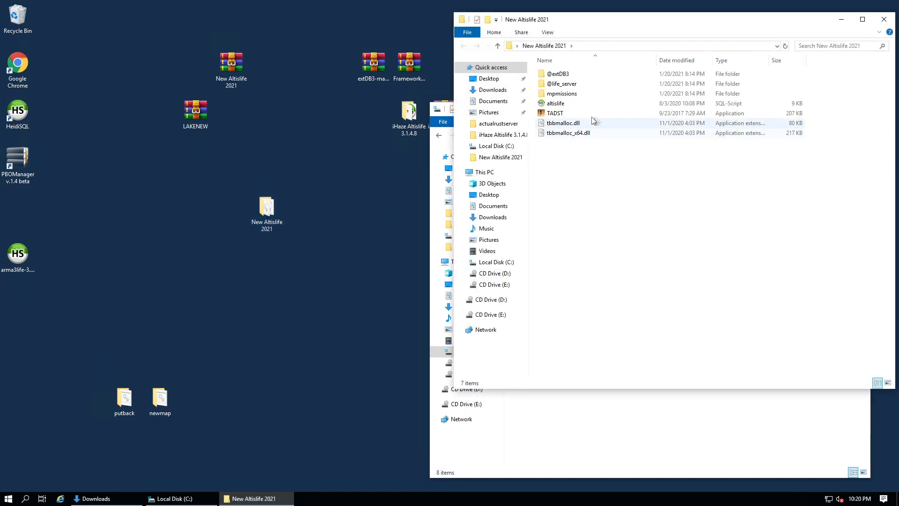
click(884, 20)
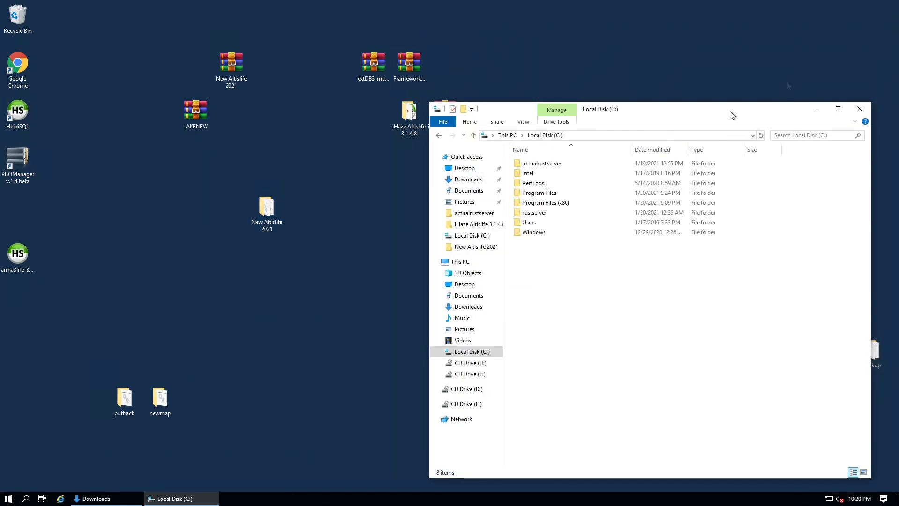
Extract steamcmd.exe from the steamcmd ZIP archive in Downloads onto the desktop and close the archive.
click(467, 180)
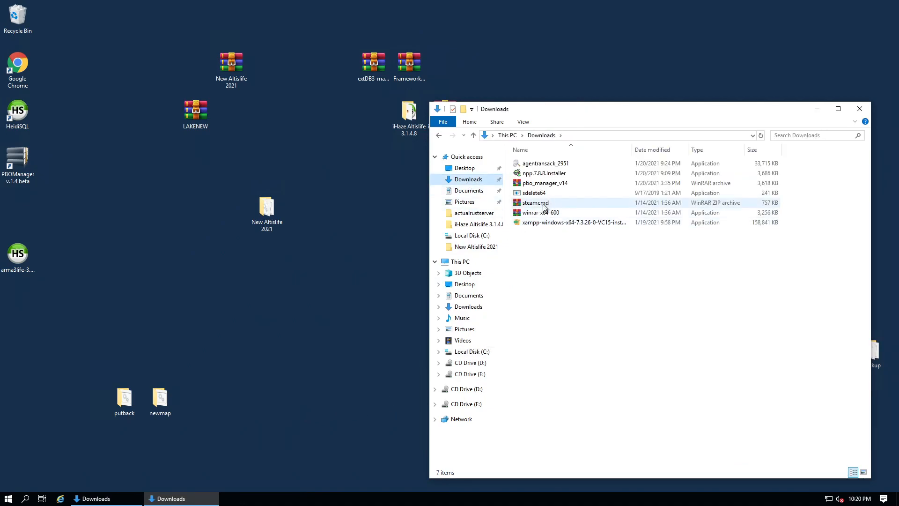
click(542, 205)
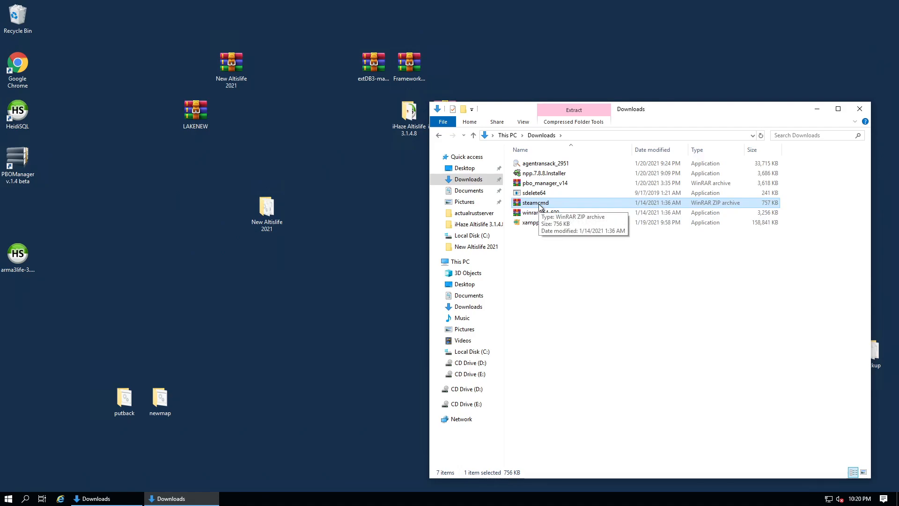
double_click(535, 203)
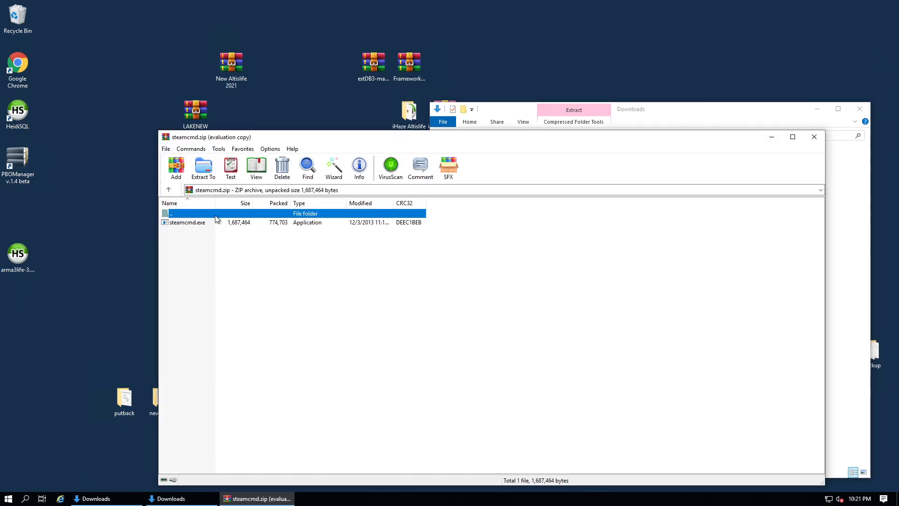
drag(197, 227, 124, 210)
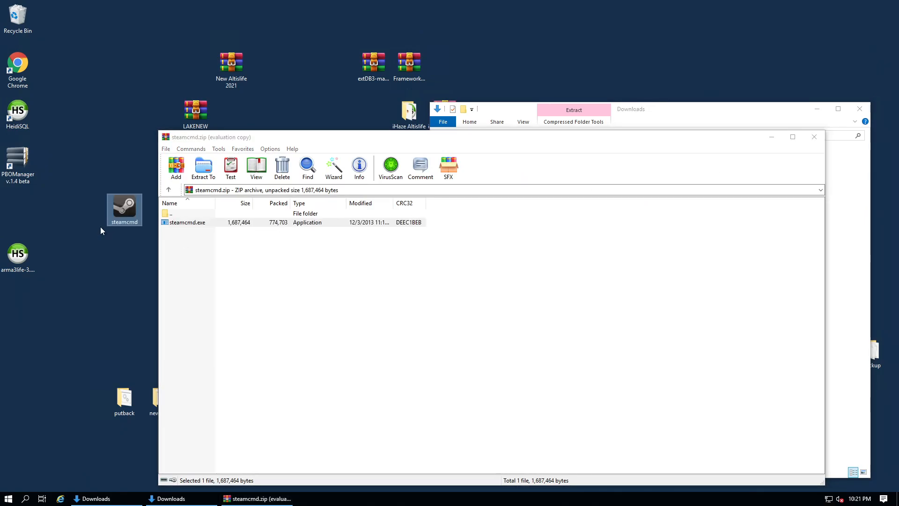
click(815, 137)
click(307, 323)
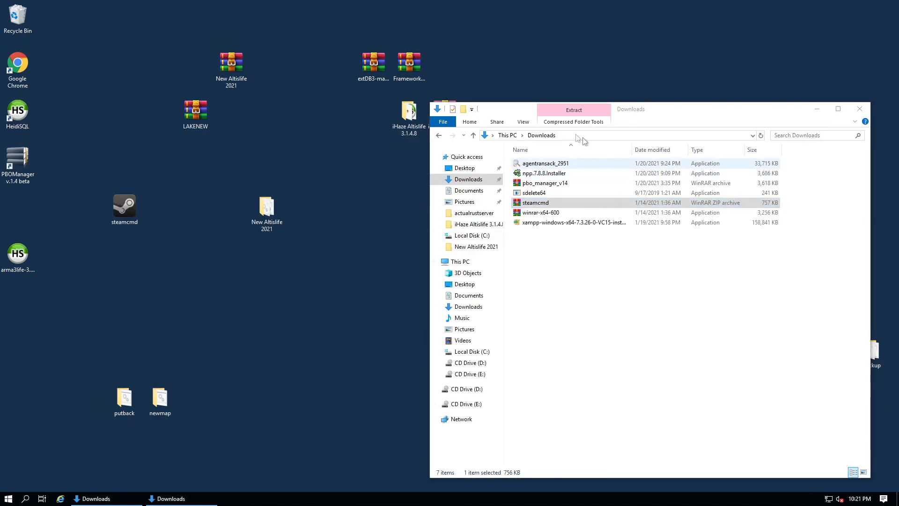
Create a new folder named steamcmd in the root of Local Disk (C:).
click(483, 352)
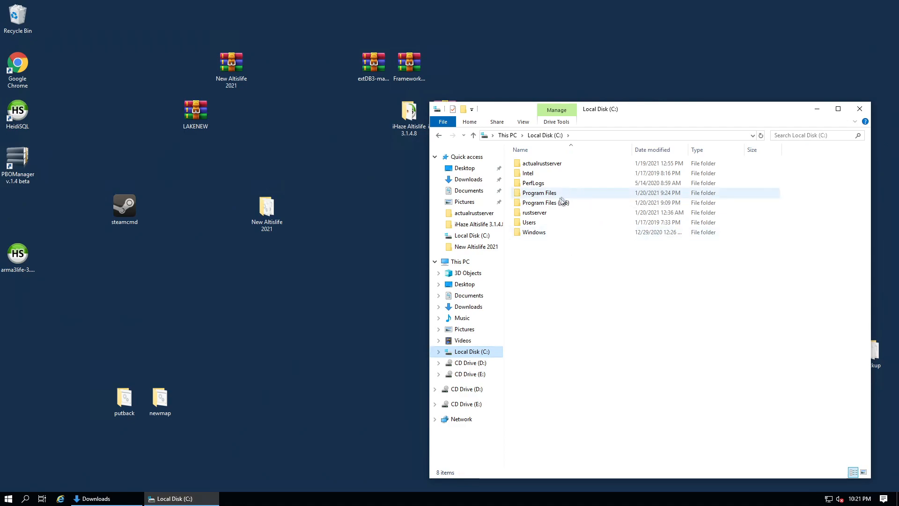
right_click(569, 305)
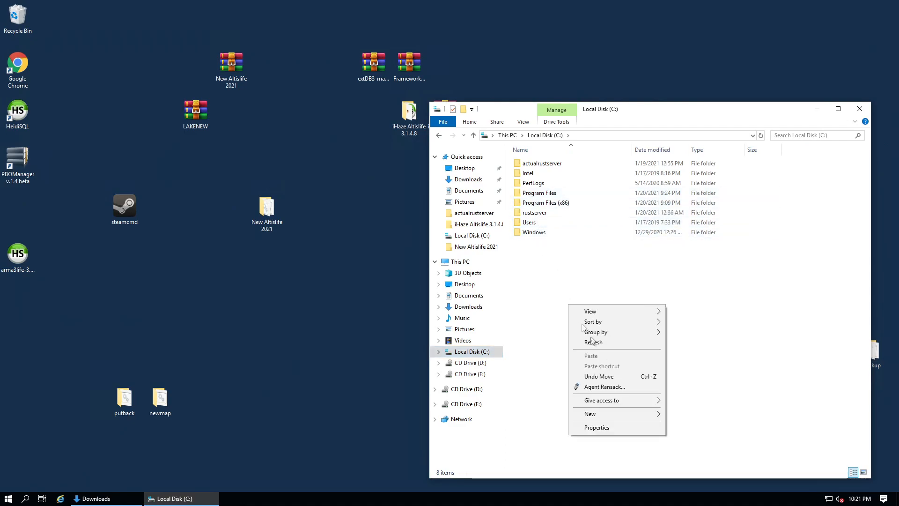
mouse_move(604, 414)
click(703, 318)
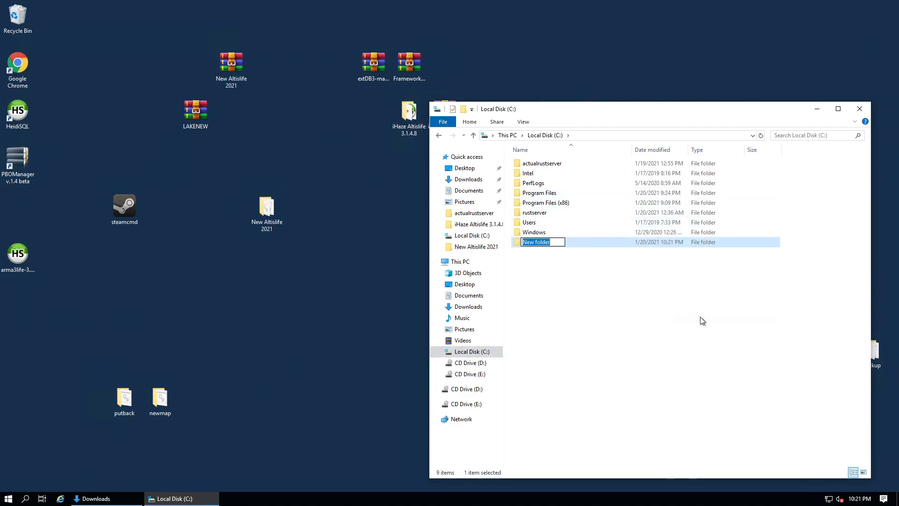
text(steamcm)
key(Return)
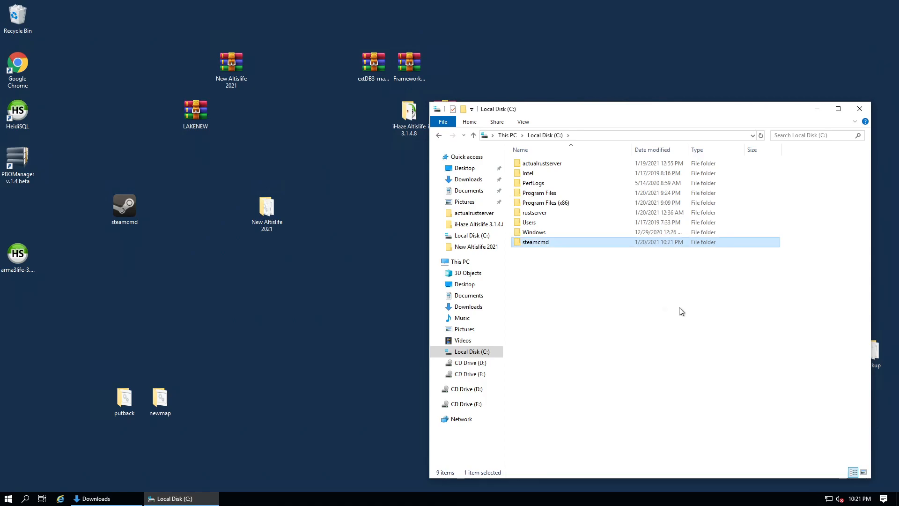
Create a new folder named arma3 in the root of Local Disk (C:).
right_click(654, 300)
mouse_move(705, 410)
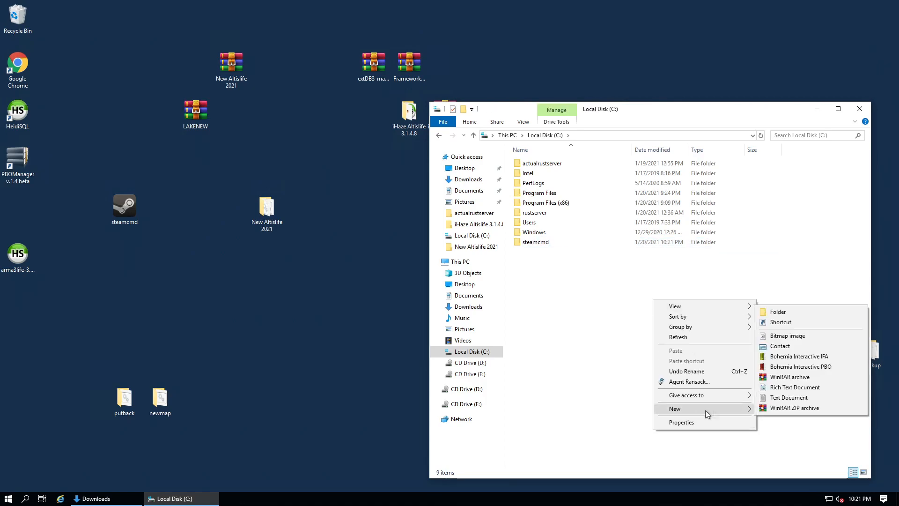
click(771, 312)
text(arma3)
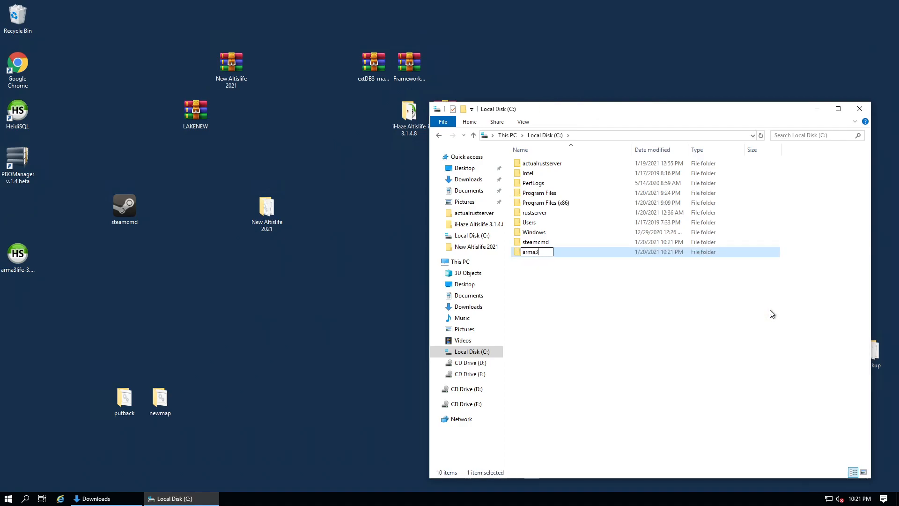
key(Return)
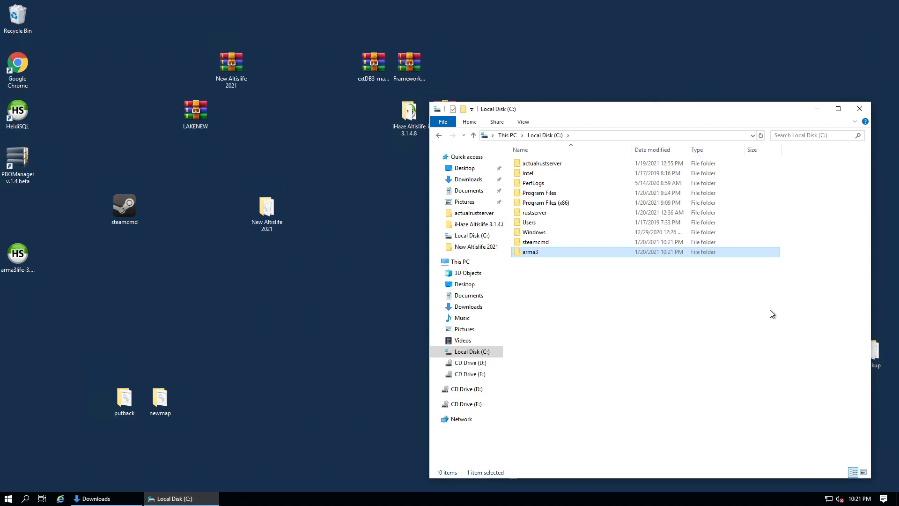
Move steamcmd.exe from the desktop into the C:\steamcmd folder and run it there so it installs its updates.
drag(135, 220, 530, 244)
double_click(533, 242)
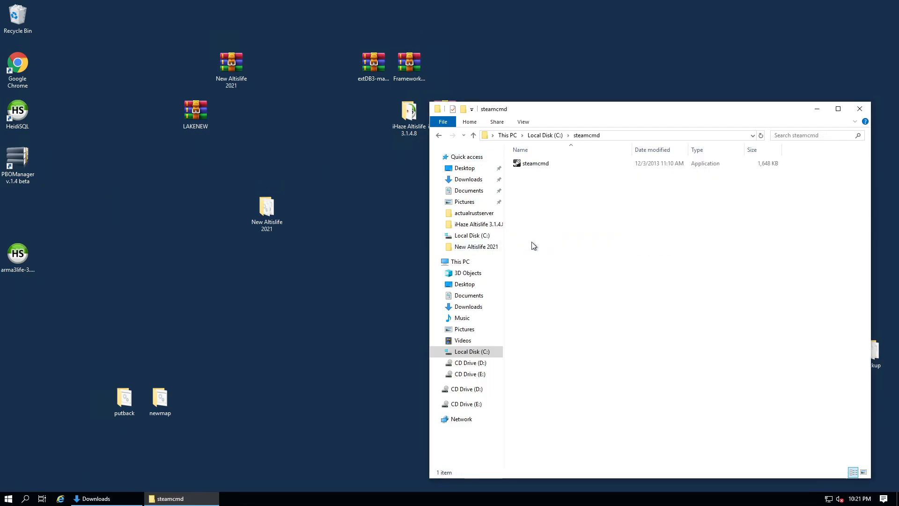
double_click(536, 163)
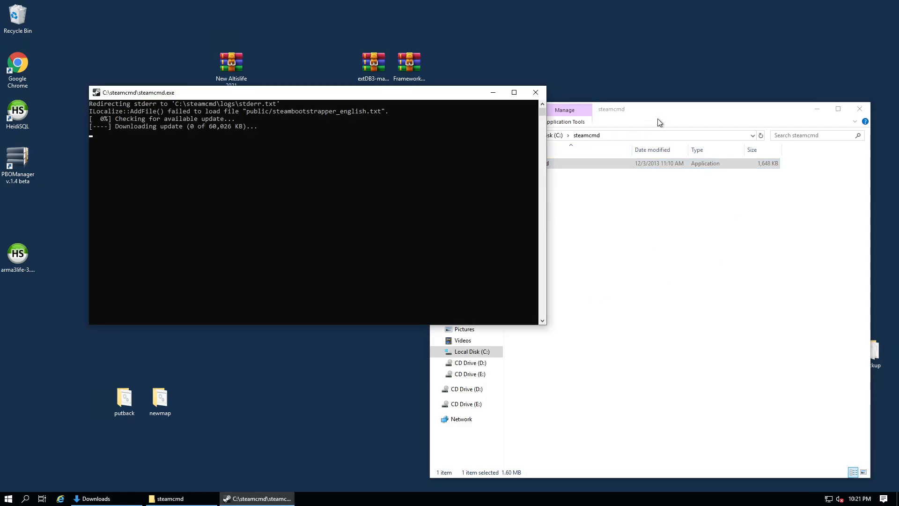
click(656, 120)
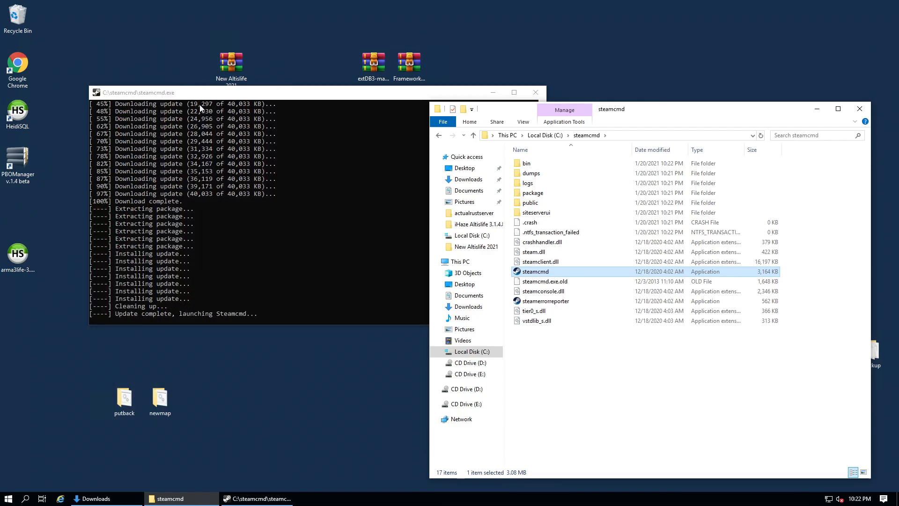
click(204, 98)
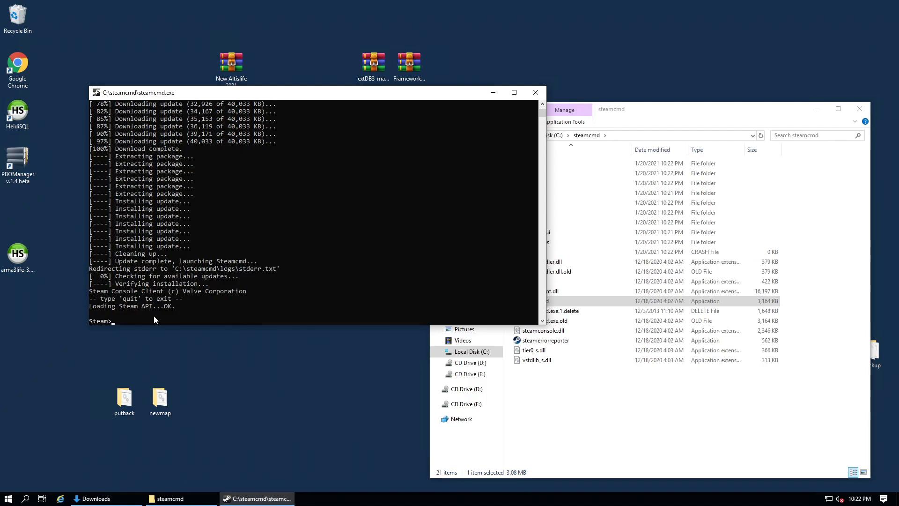
Log in to Steam from the SteamCMD prompt with the login command, entering the account name and password.
text(login ste)
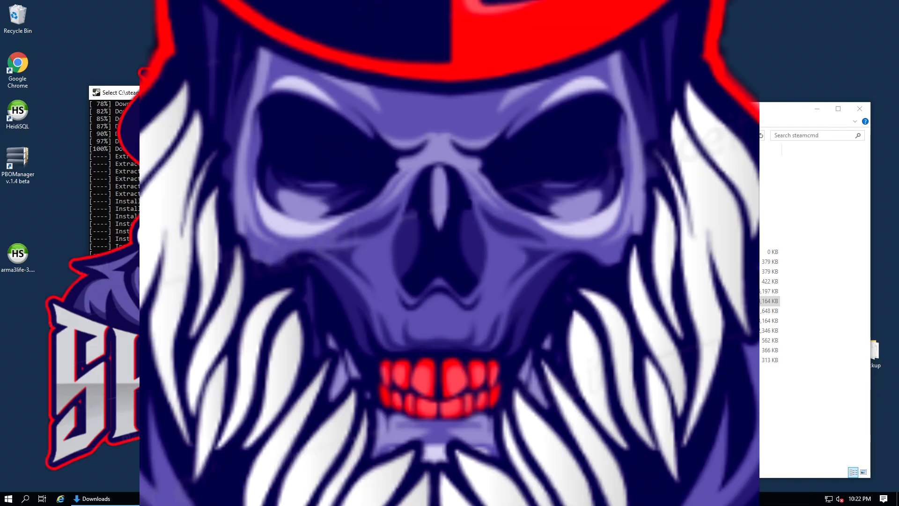
key(Escape)
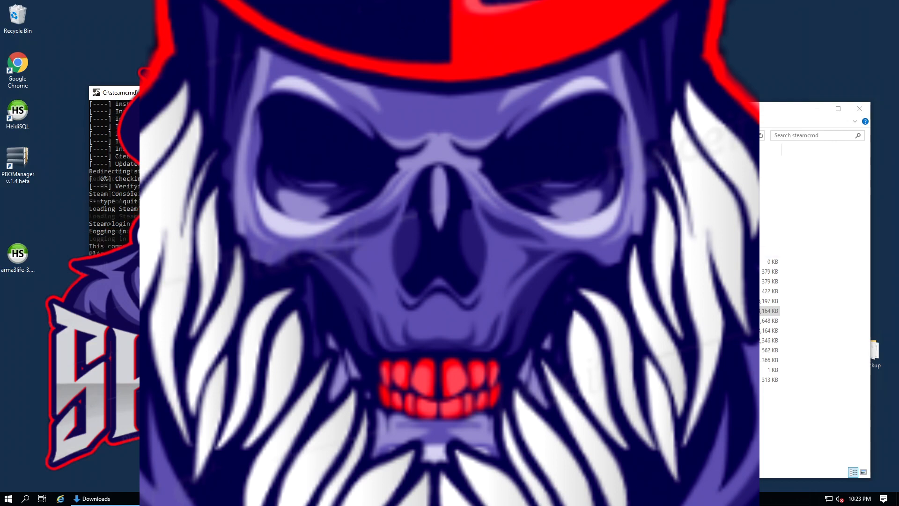
scroll(281, 211, down, 5)
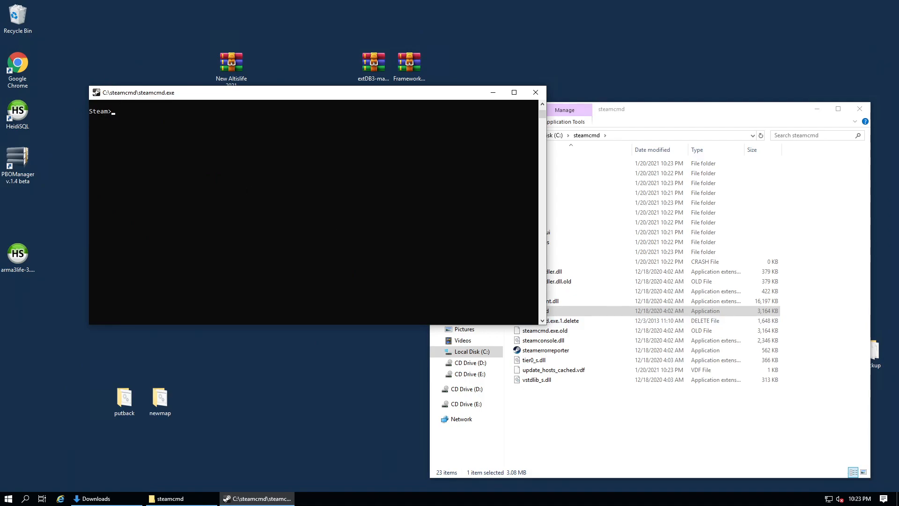
Point SteamCMD's install directory at the arma3 folder by running force_install_dir "c:\arma3" update.
click(117, 112)
right_click(116, 110)
text(force_instal)
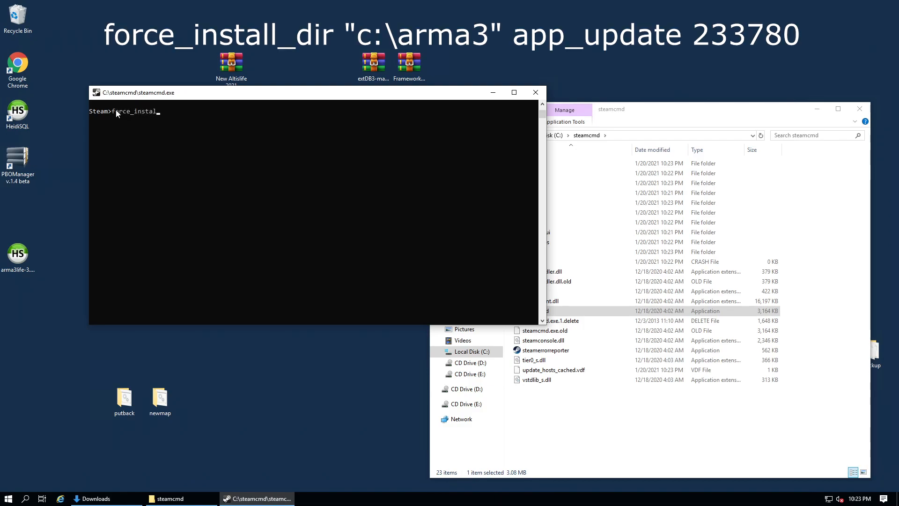
text(l_dir)
text("c:\arma3" update)
key(Return)
text(a)
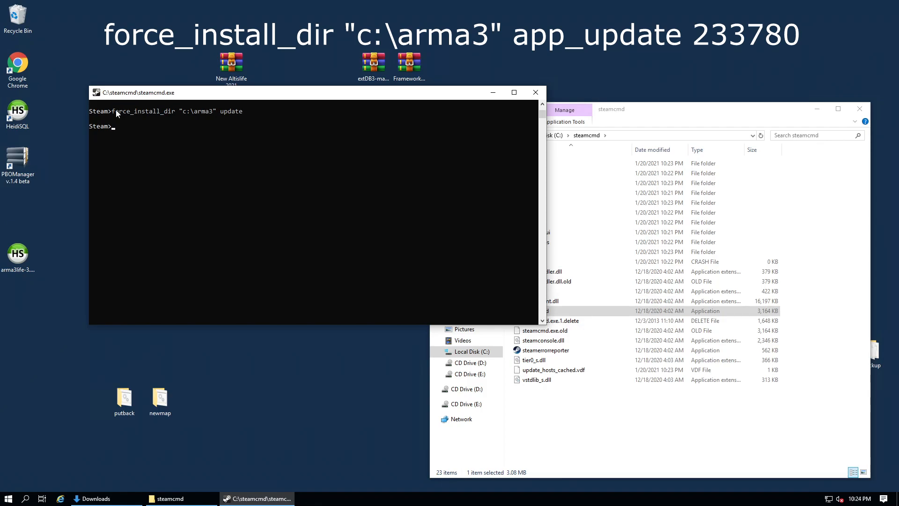
Try the install directory command with the validate option: force_install_dir "c:\arma3" validate.
text(force_install_dir "c:\arma3")
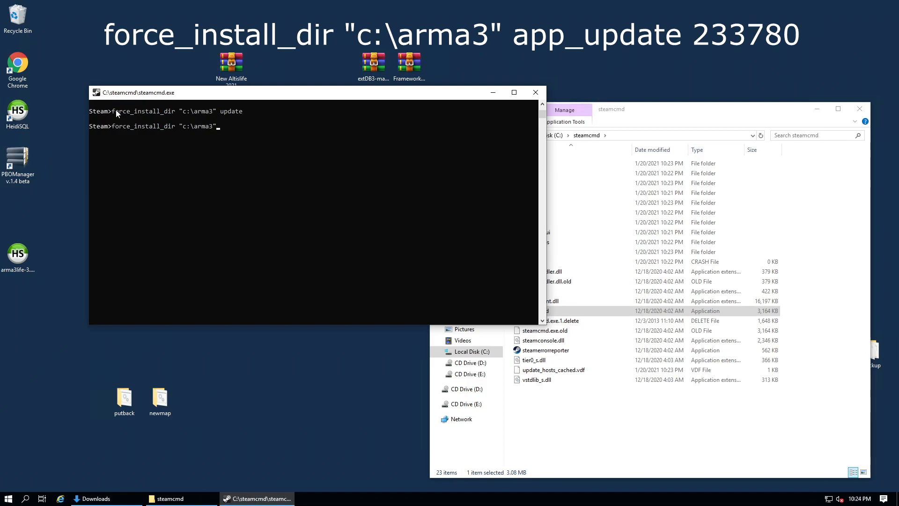
text( validate)
key(Return)
text(app_update 23378)
key(BackSpace)
key(BackSpace)
key(BackSpace)
key(BackSpace)
key(BackSpace)
key(BackSpace)
key(BackSpace)
key(BackSpace)
key(BackSpace)
key(BackSpace)
key(BackSpace)
key(BackSpace)
key(BackSpace)
key(BackSpace)
key(BackSpace)
key(BackSpace)
Try running force_install_dir "c:\arma3" 233780 at the Steam prompt.
text(force_install_dir "c:\)
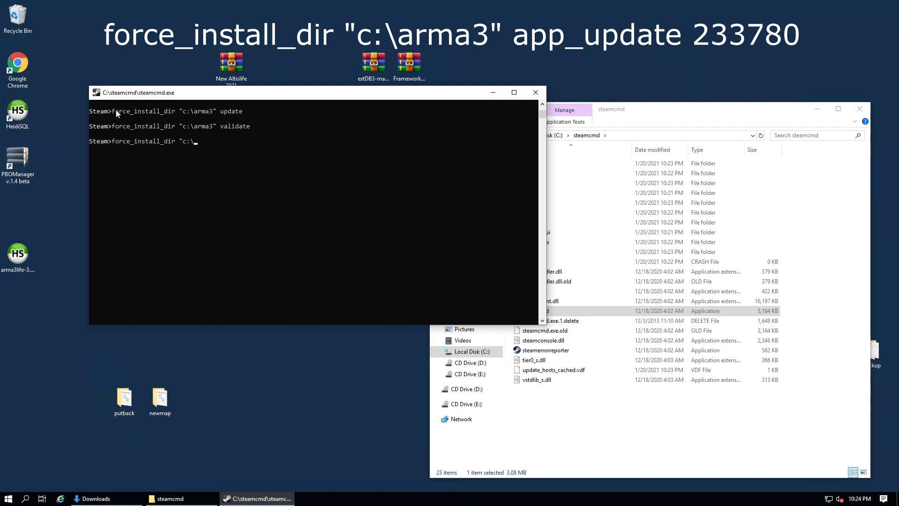
text(arma3" 233780)
key(Return)
Copy the force_install_dir "c:\arma3" 233780 command and try it with validate added and with update added.
click(244, 140)
drag(217, 144, 117, 143)
right_click(118, 143)
click(114, 156)
right_click(114, 159)
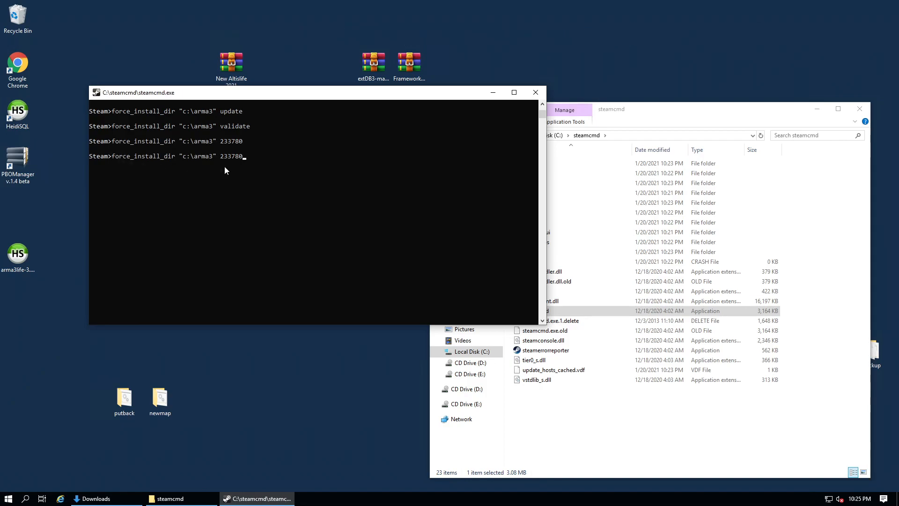
text(validate)
key(Return)
right_click(217, 155)
text(update)
key(Return)
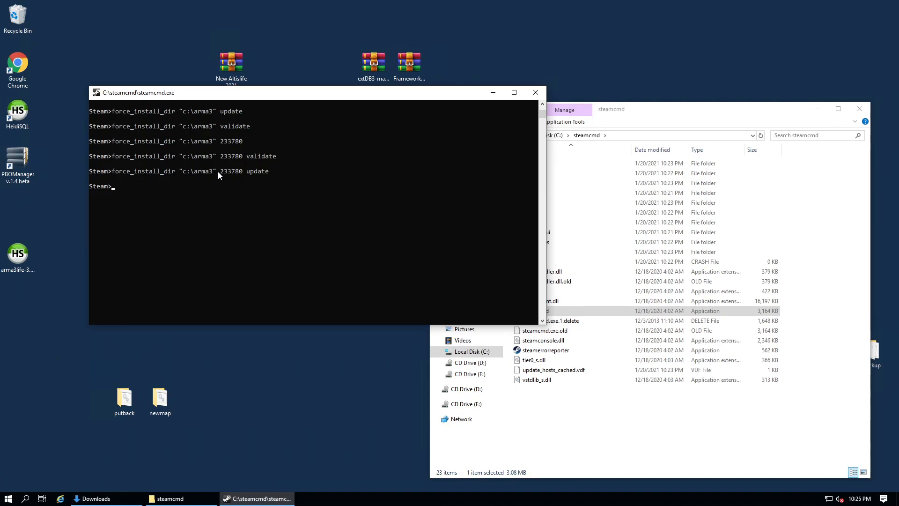
Start downloading the Arma 3 server files by running app_update 233780 validate in SteamCMD.
text(app_update 233780 validate)
key(Return)
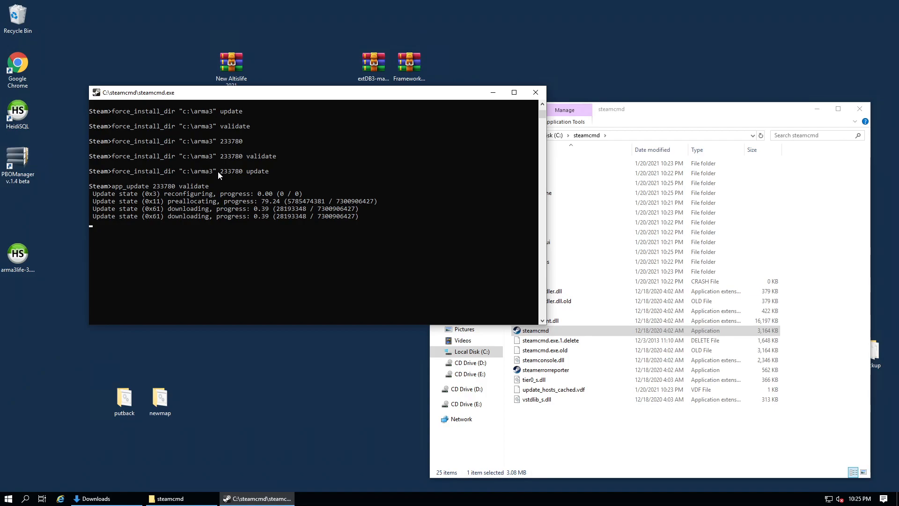
Create a new text document on the desktop with its default name and open it in Notepad.
click(547, 454)
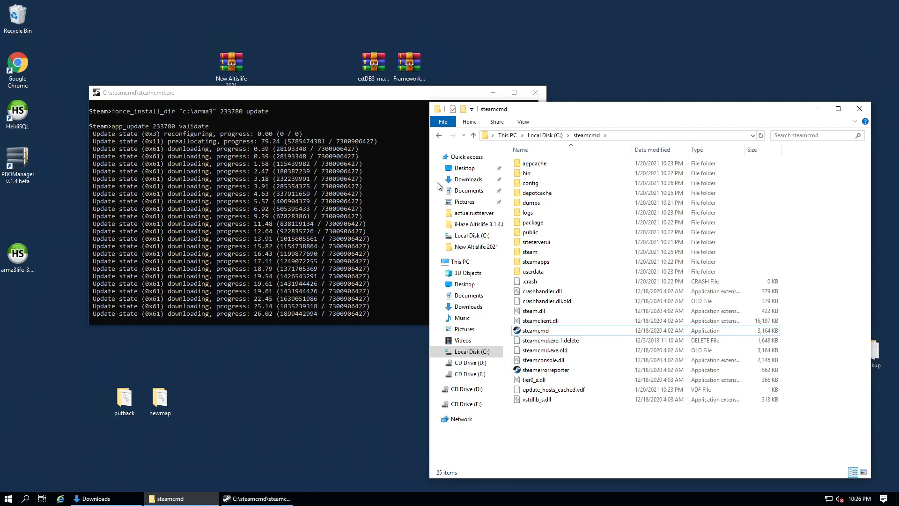
click(276, 354)
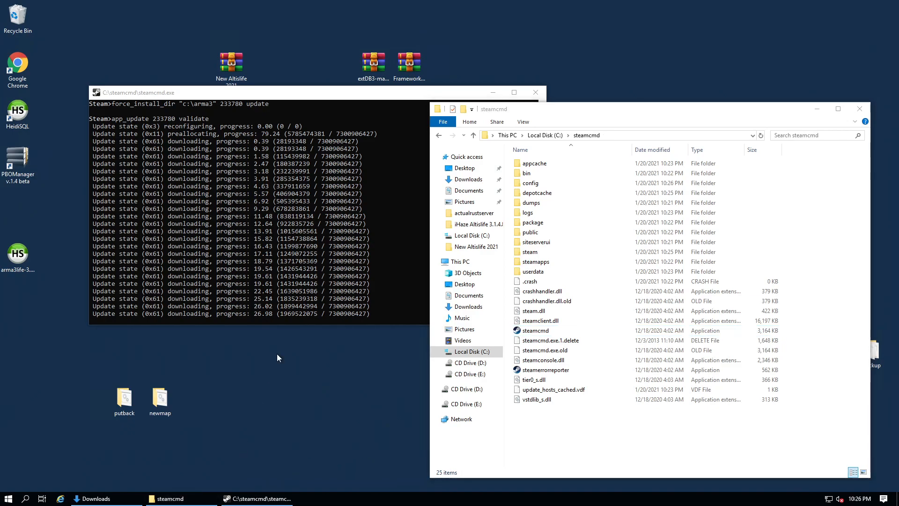
right_click(320, 422)
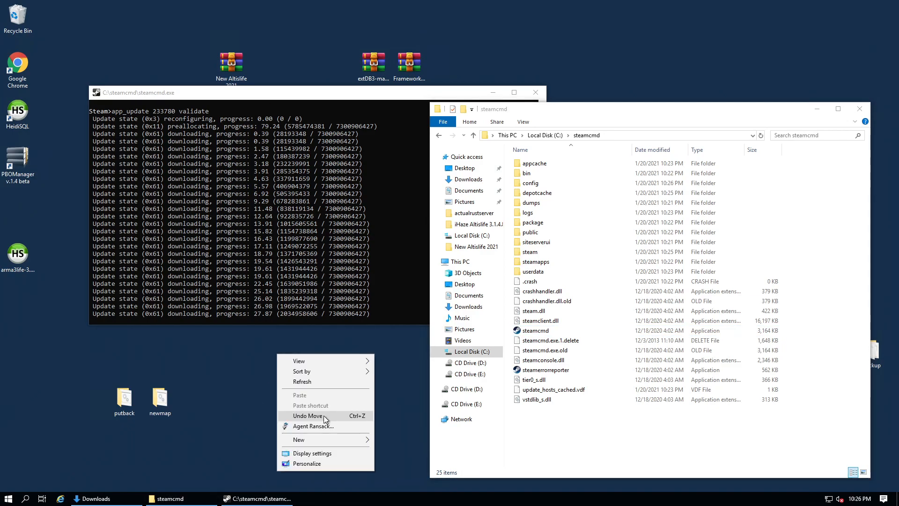
mouse_move(323, 442)
click(414, 429)
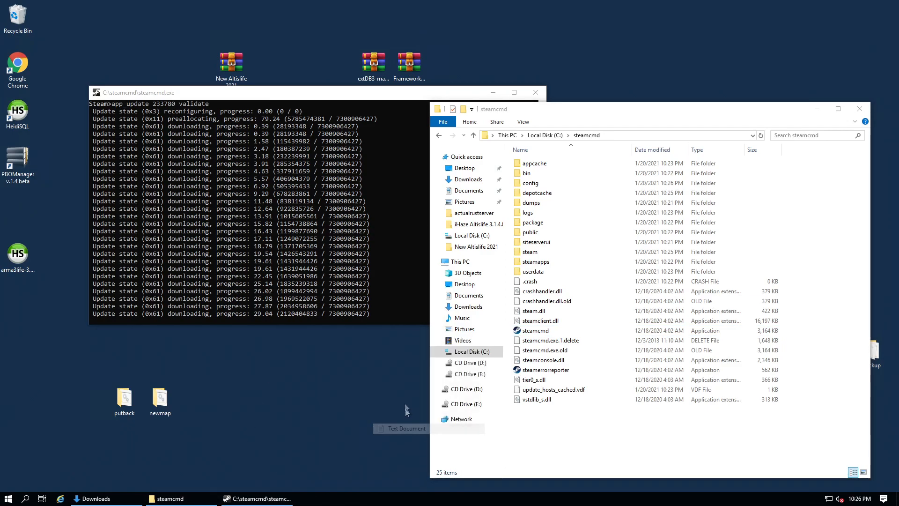
click(307, 356)
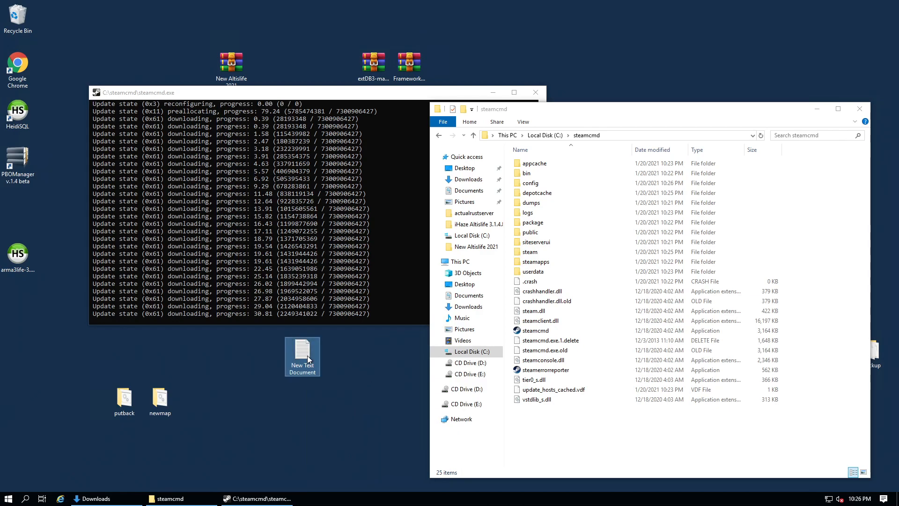
double_click(307, 358)
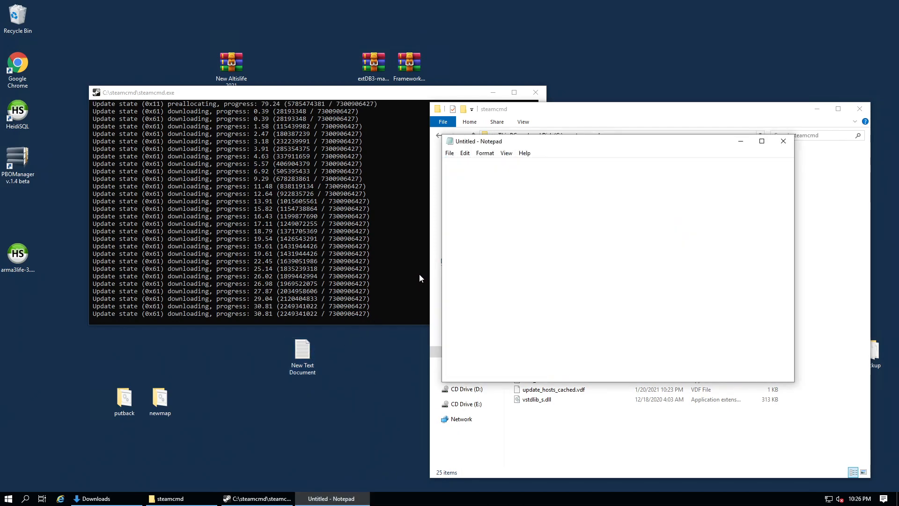
text(login)
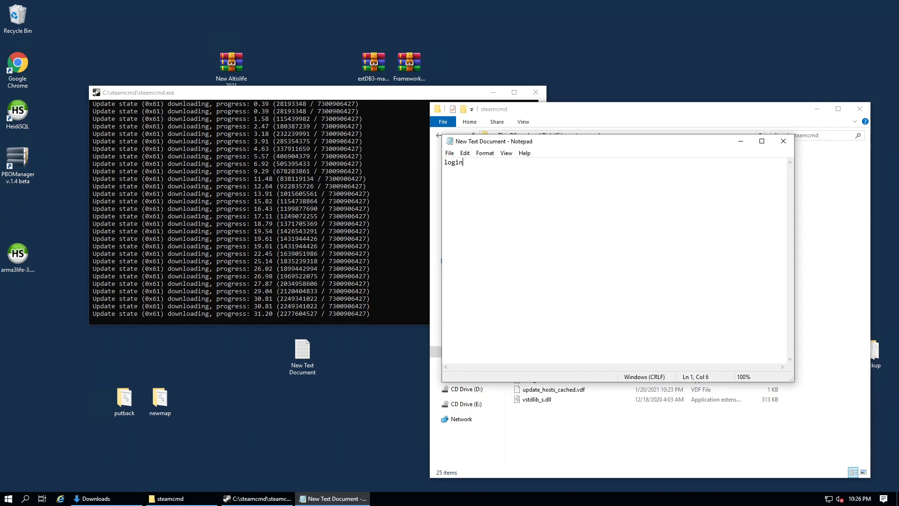
key(BackSpace)
key(BackSpace)
key(BackSpace)
key(BackSpace)
key(BackSpace)
key(BackSpace)
Write the line force_install_dir "c:\arma3" app_update 233780 in the text document and minimize Notepad.
text(force_install_dir)
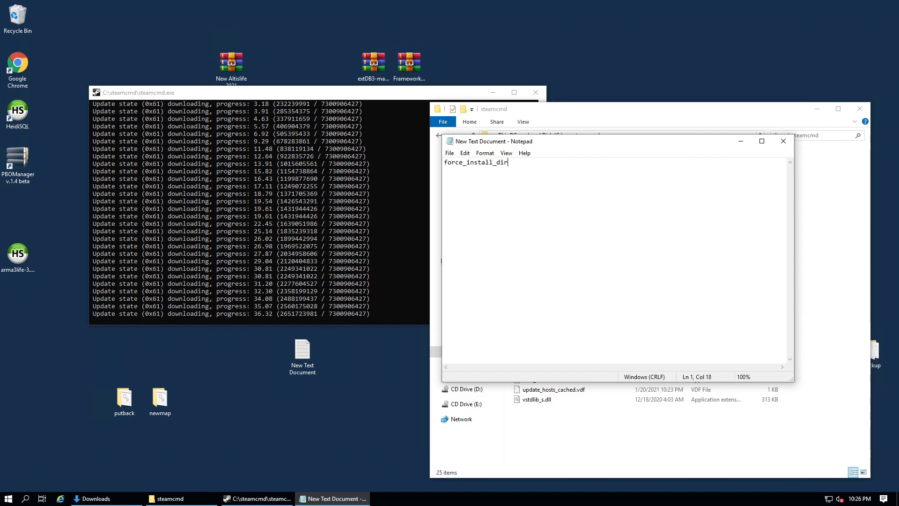
text( ")
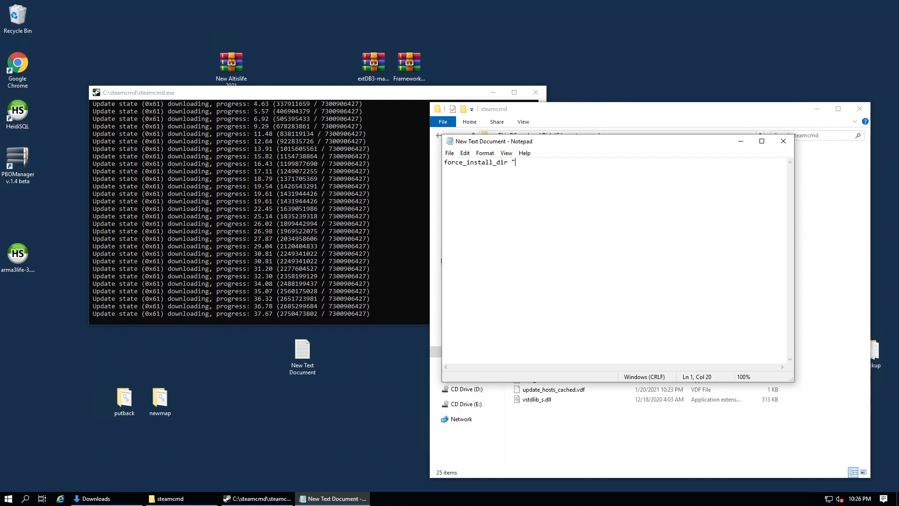
text(c:z)
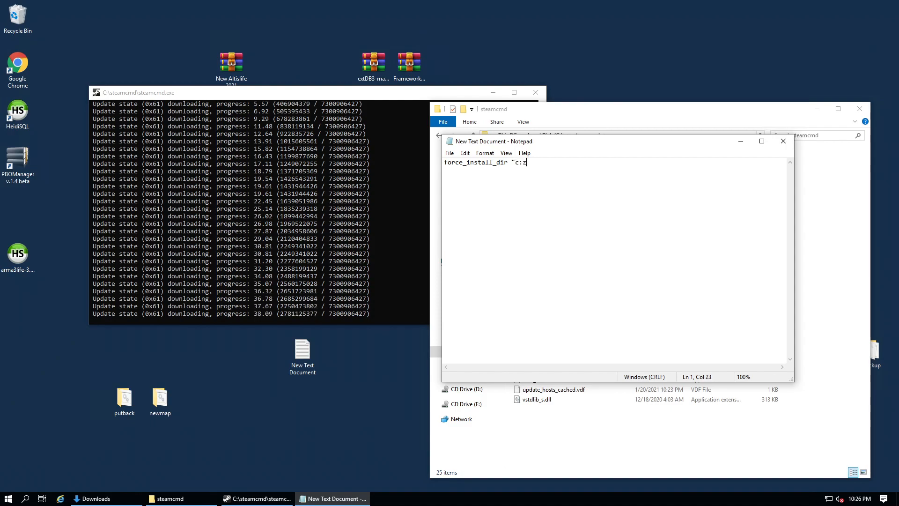
text(arma)
key(BackSpace)
key(BackSpace)
key(BackSpace)
key(BackSpace)
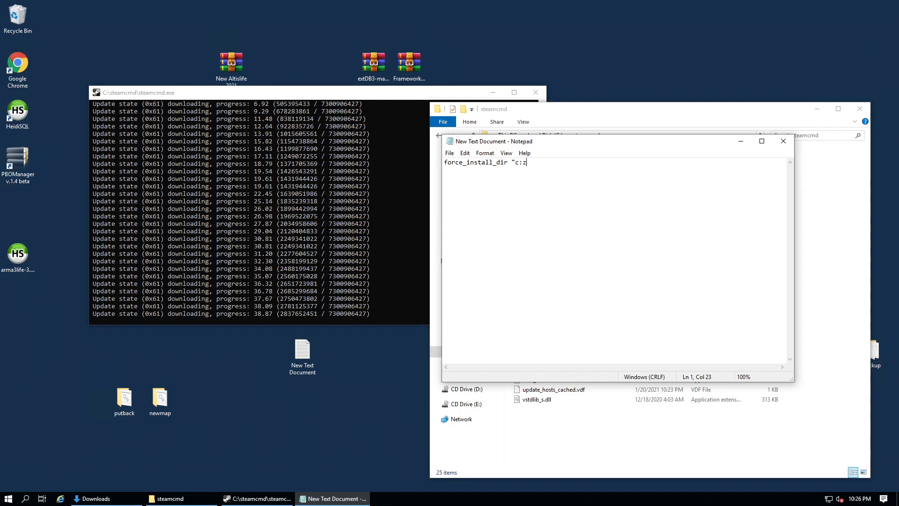
text(arma3)
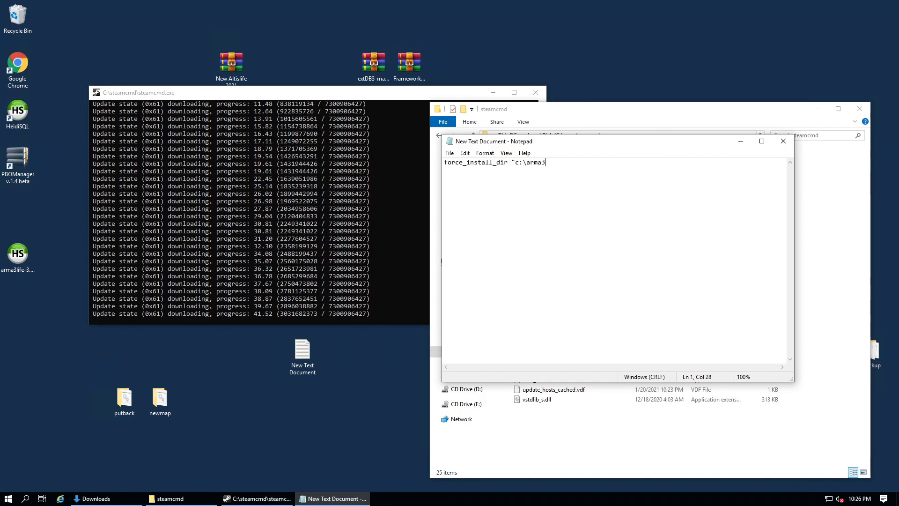
text(")
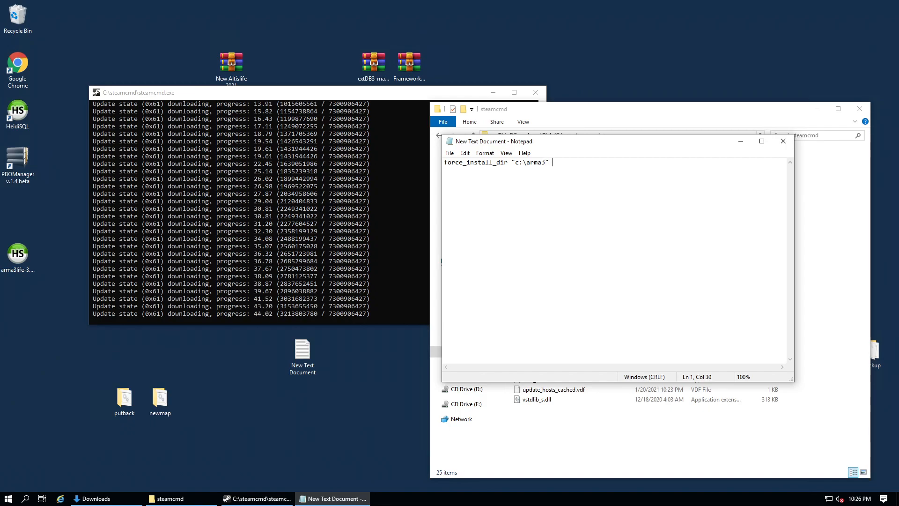
text(  app_)
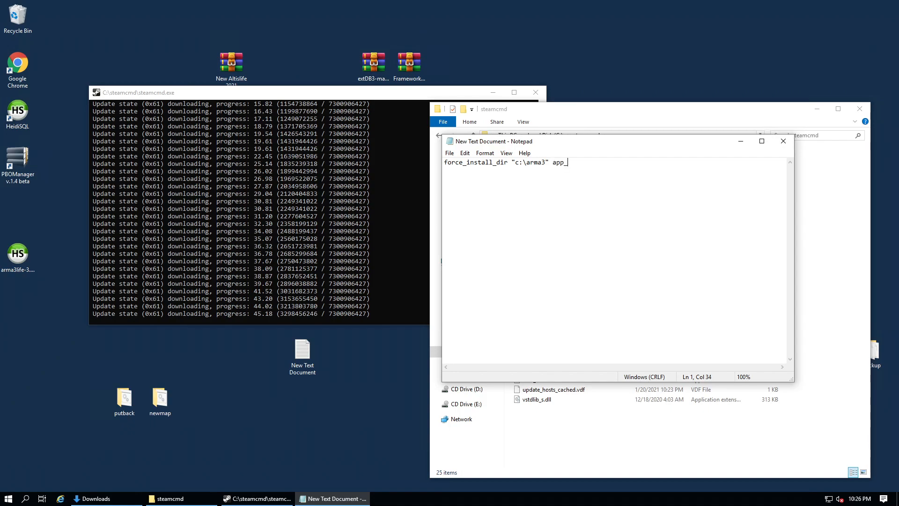
text(update 233780)
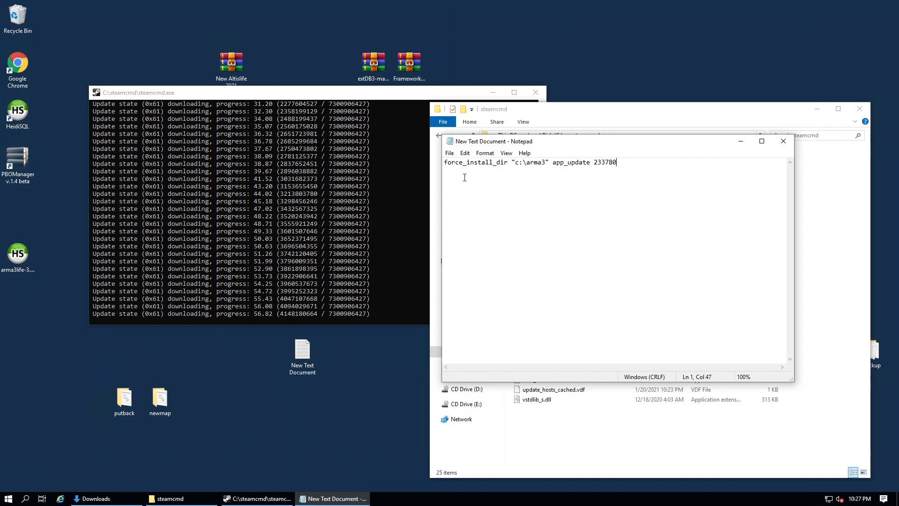
click(526, 164)
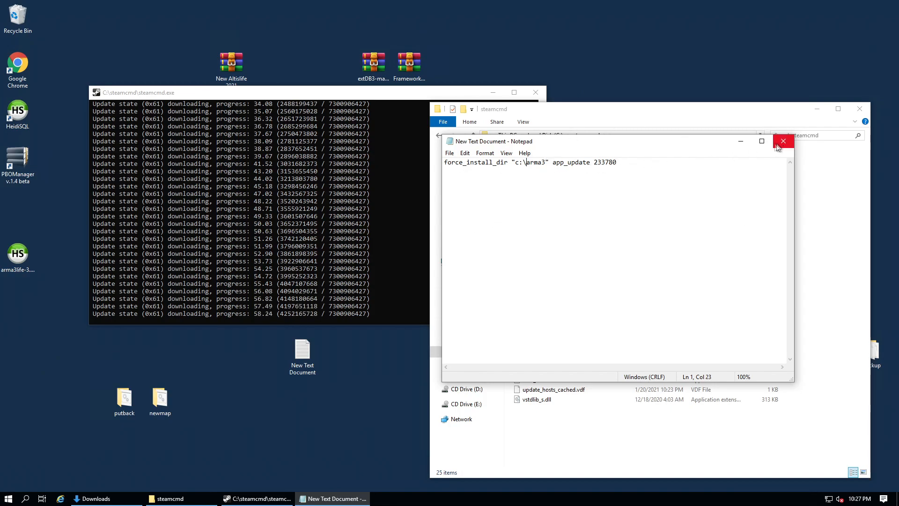
click(740, 142)
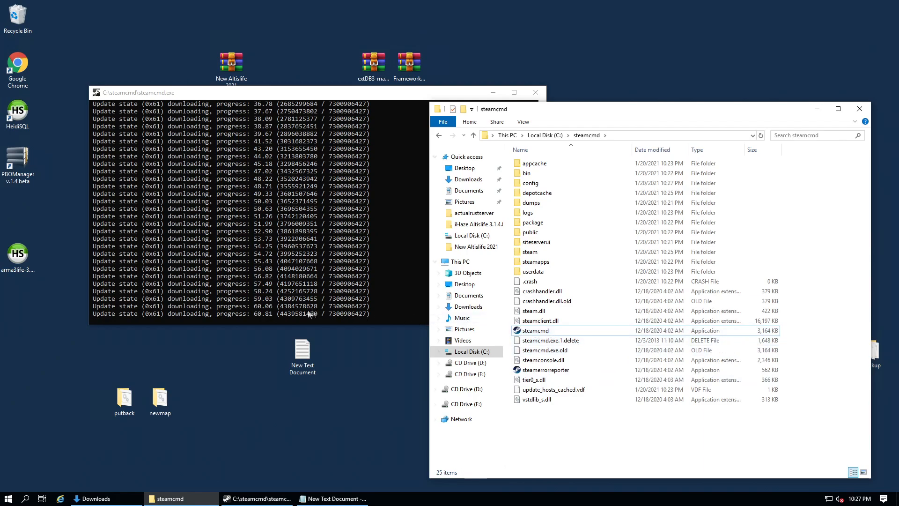
Look into the arma3 folder on drive C and its steamapps subfolder, and return to the drive's root.
click(544, 136)
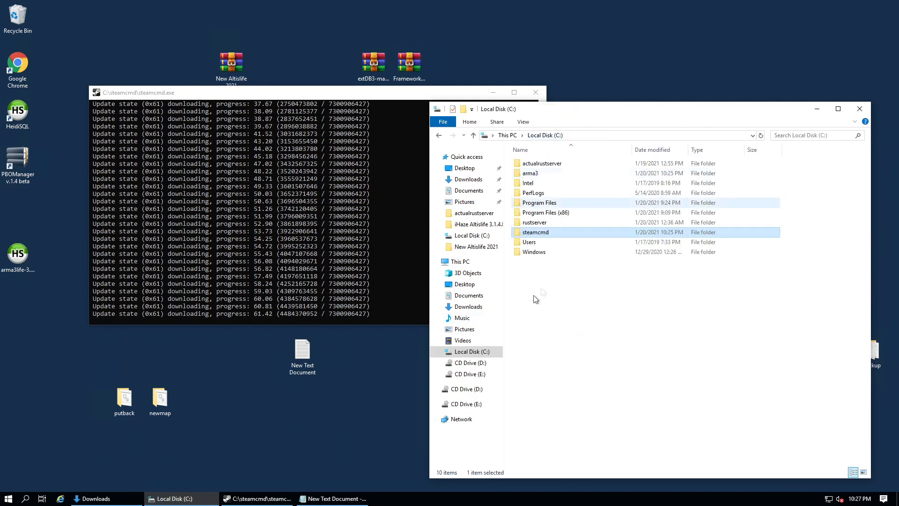
double_click(532, 174)
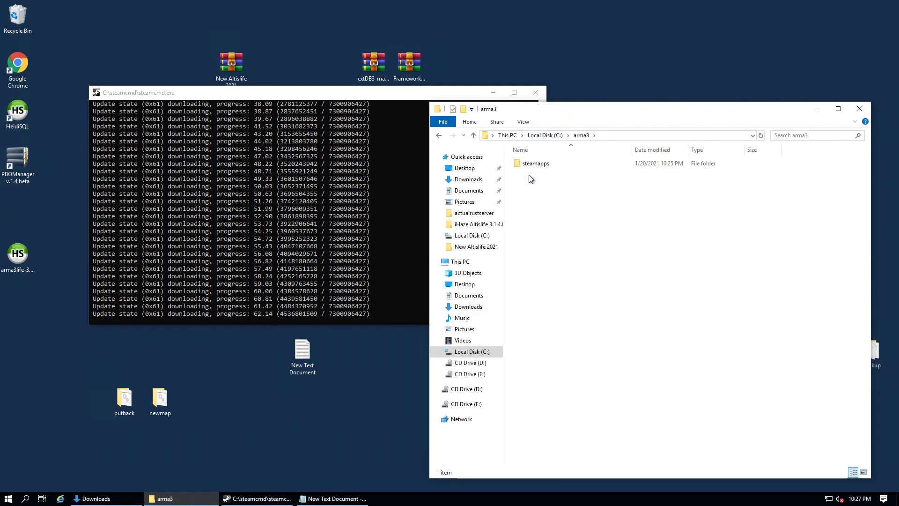
double_click(534, 165)
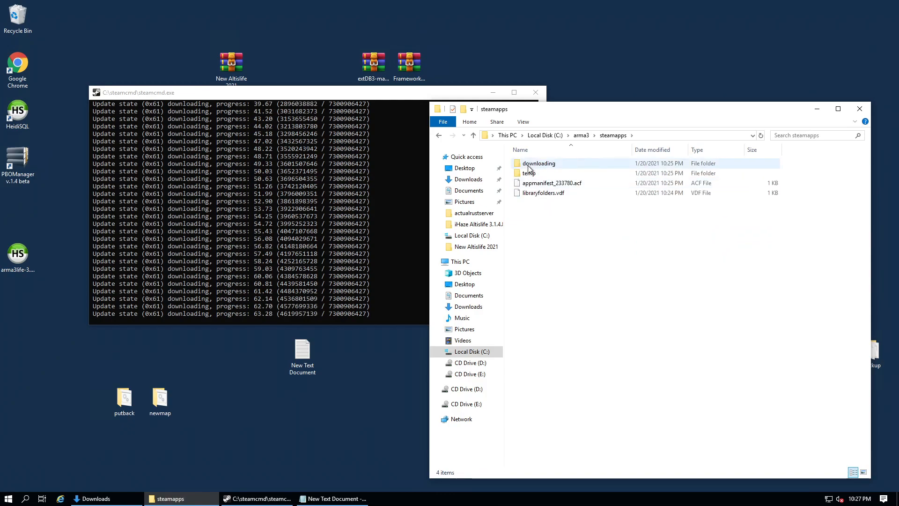
click(439, 136)
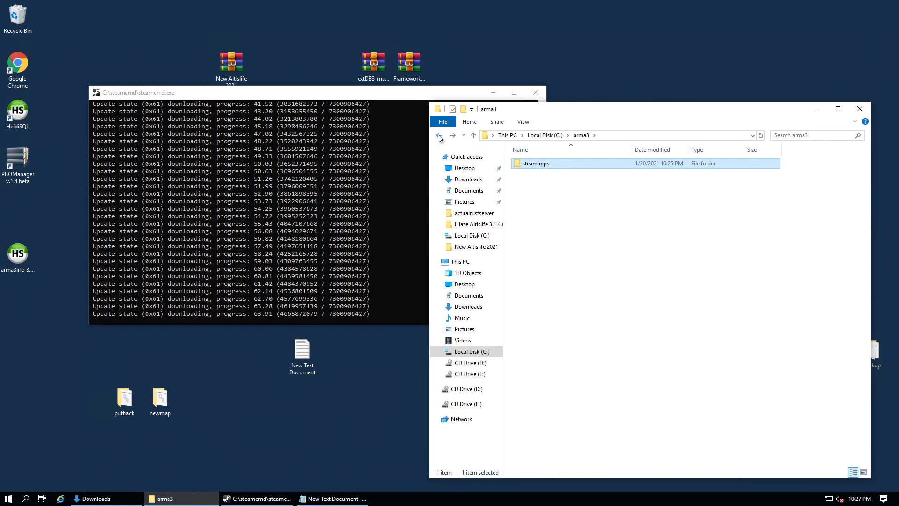
click(438, 135)
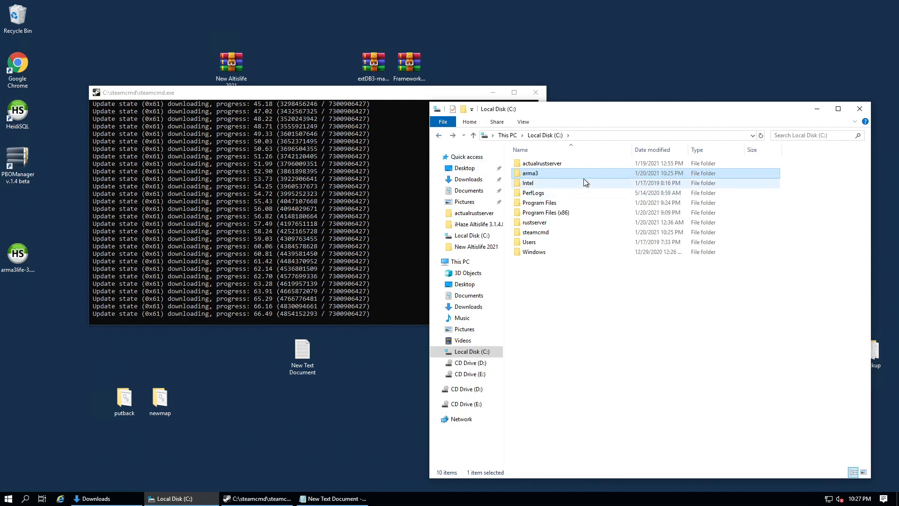
click(577, 295)
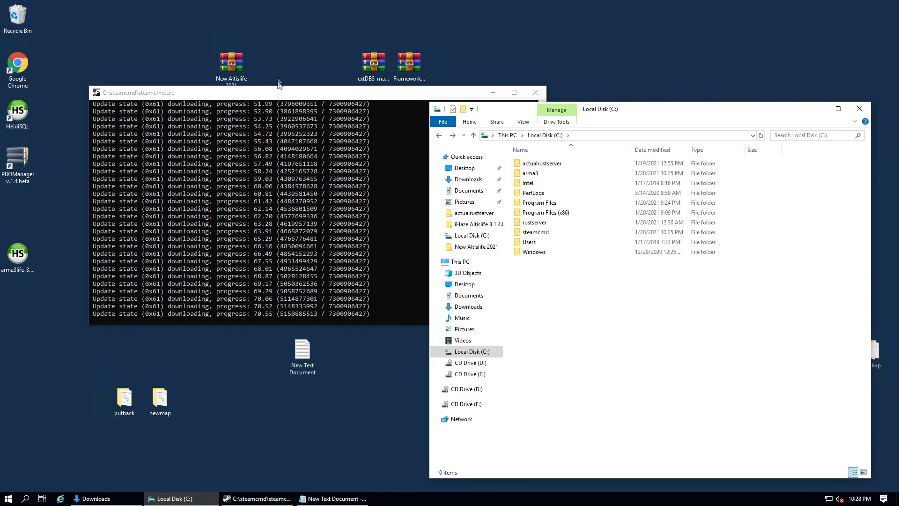
Rearrange the SteamCMD and File Explorer windows on the desktop so the download progress and folder list are both in view.
drag(280, 92, 494, 53)
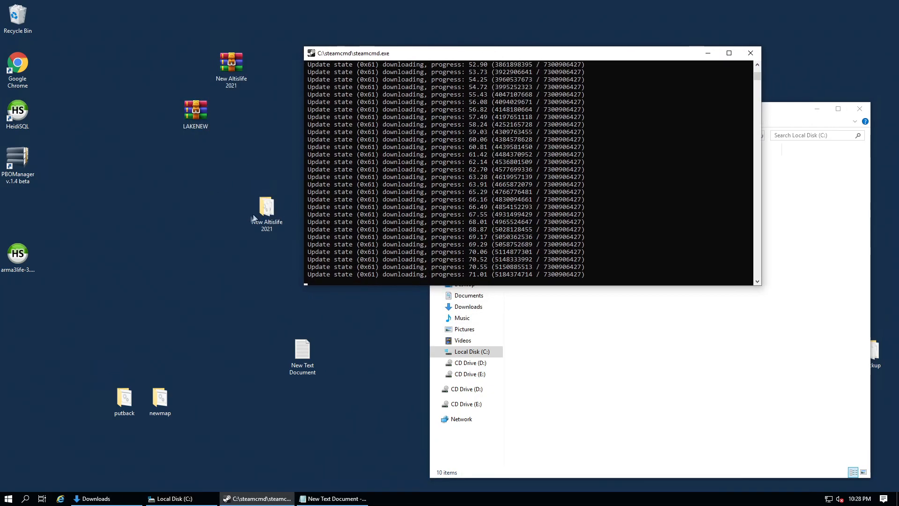
click(259, 210)
drag(496, 56, 241, 63)
click(642, 105)
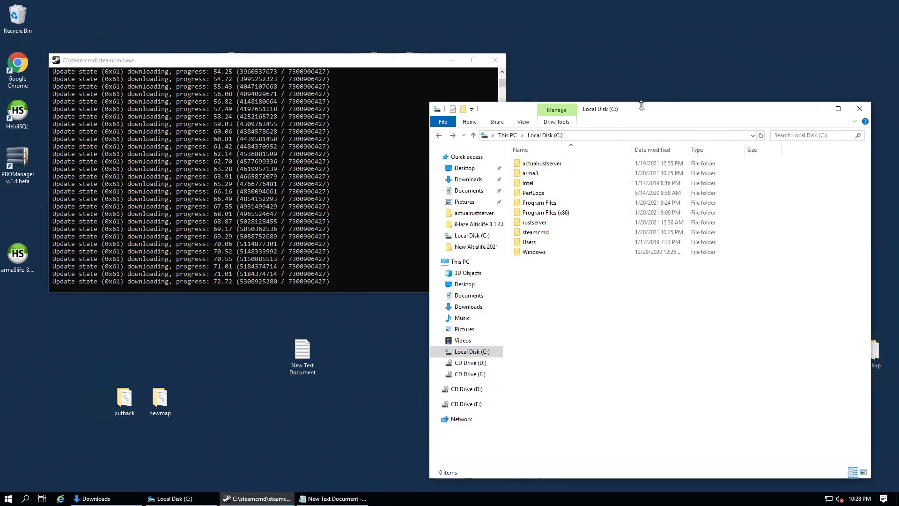
drag(628, 114, 637, 99)
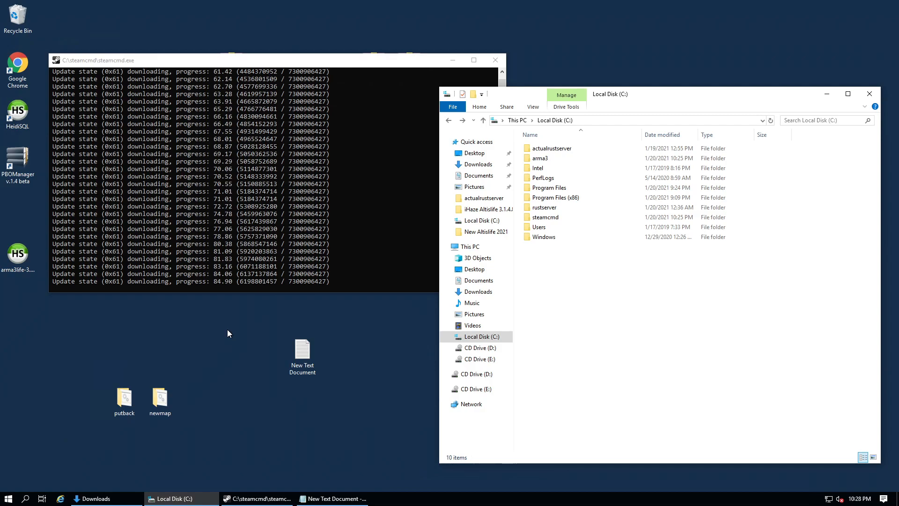
click(275, 330)
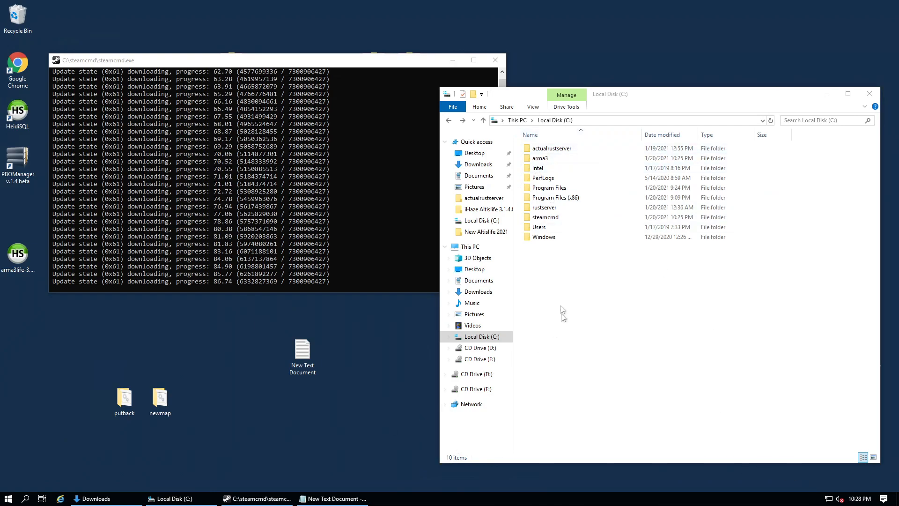
Locate the xampp-windows-x64-7.3.26-0-VC15 installer in the Downloads folder.
click(487, 339)
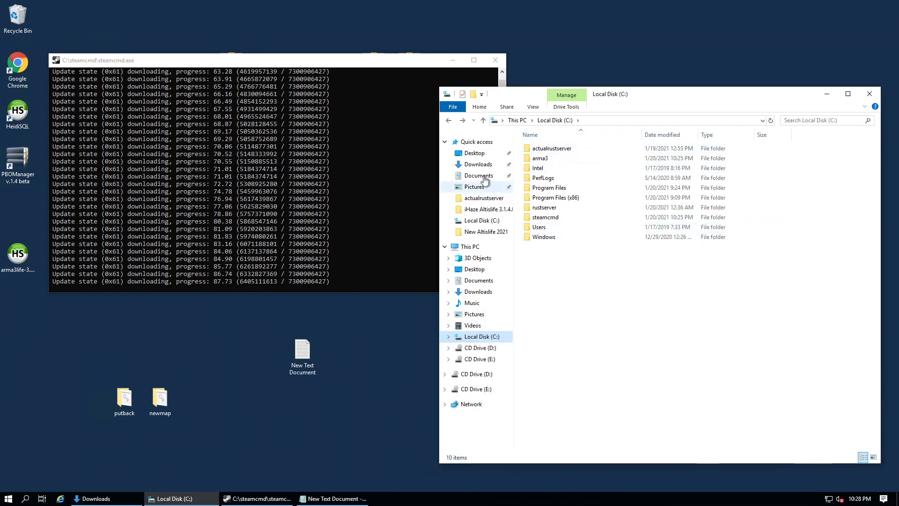
click(479, 168)
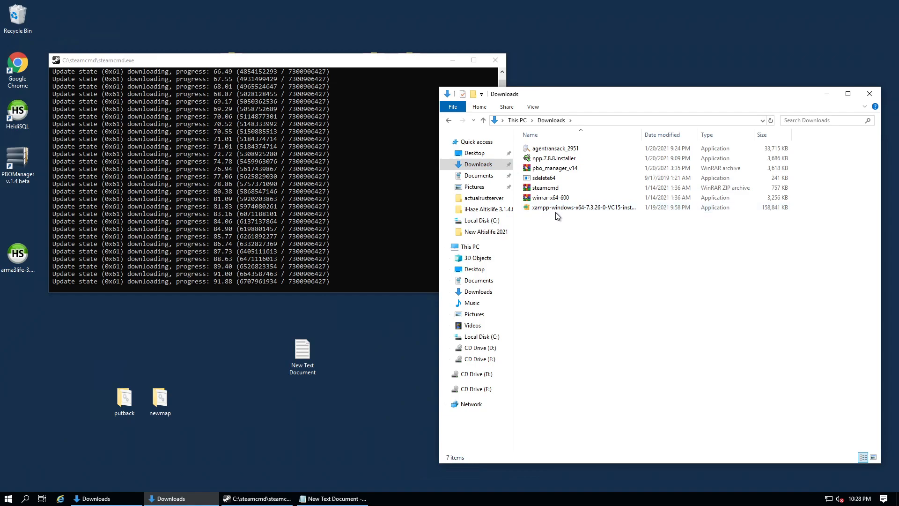
click(546, 211)
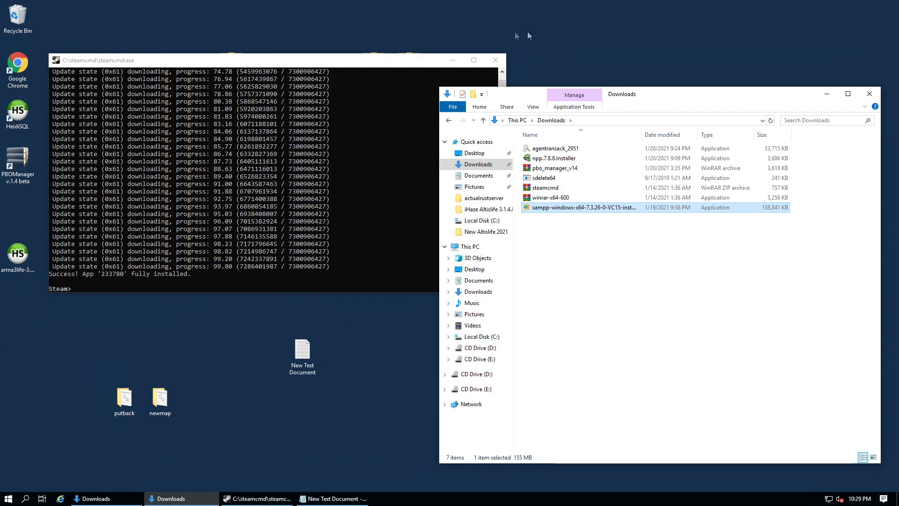
Close the SteamCMD console and open C:\arma3 to check the installed server files.
click(501, 70)
click(494, 338)
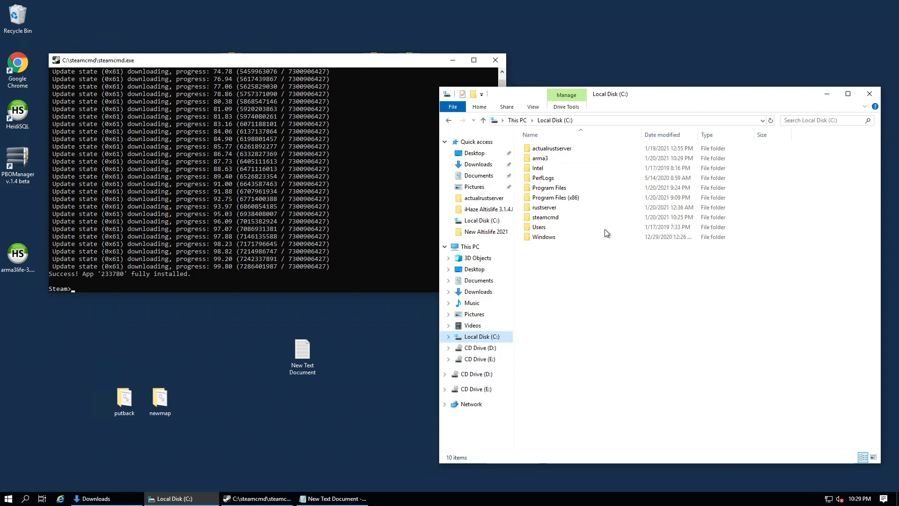
click(546, 159)
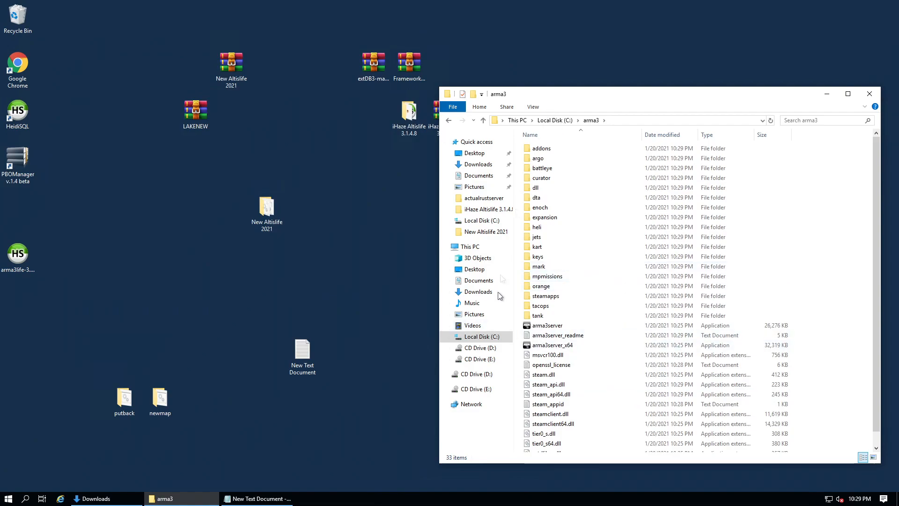
Launch the xampp-windows-x64-7.3.26-0-VC15 installer from Downloads and acknowledge the User Account Control warning.
click(478, 164)
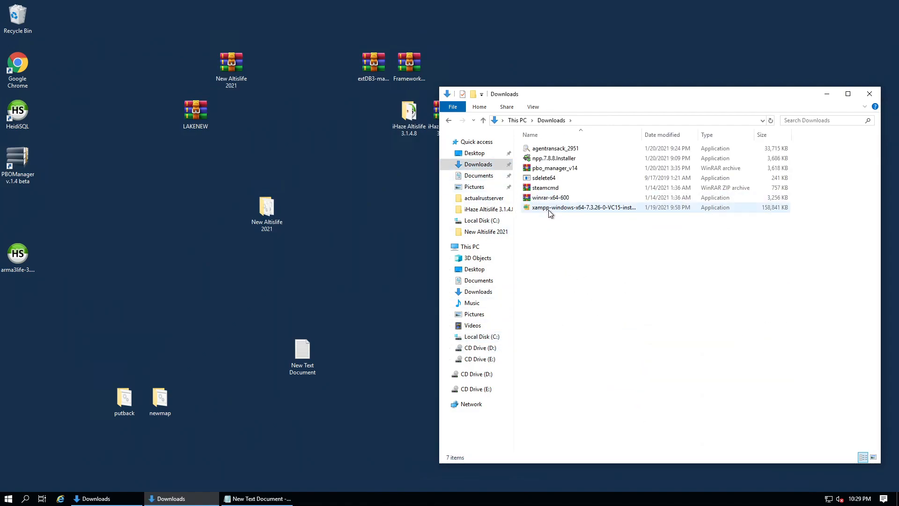
click(549, 209)
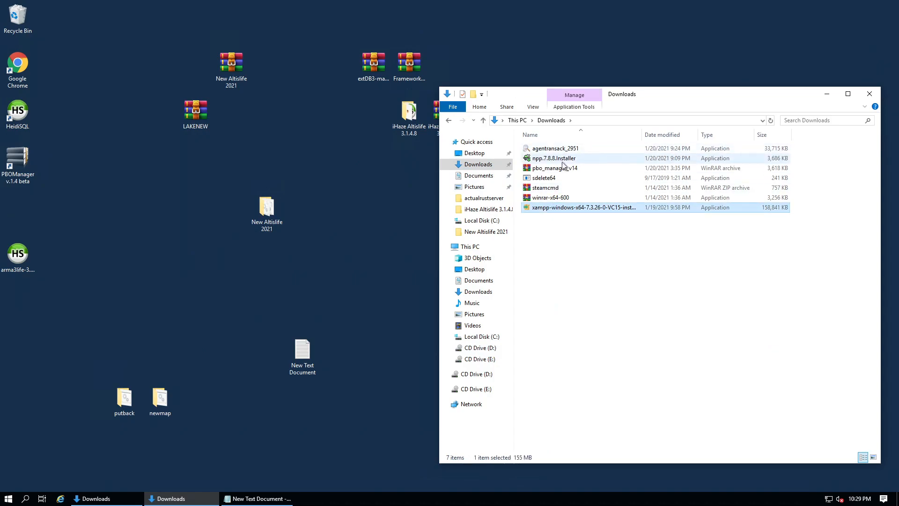
click(362, 195)
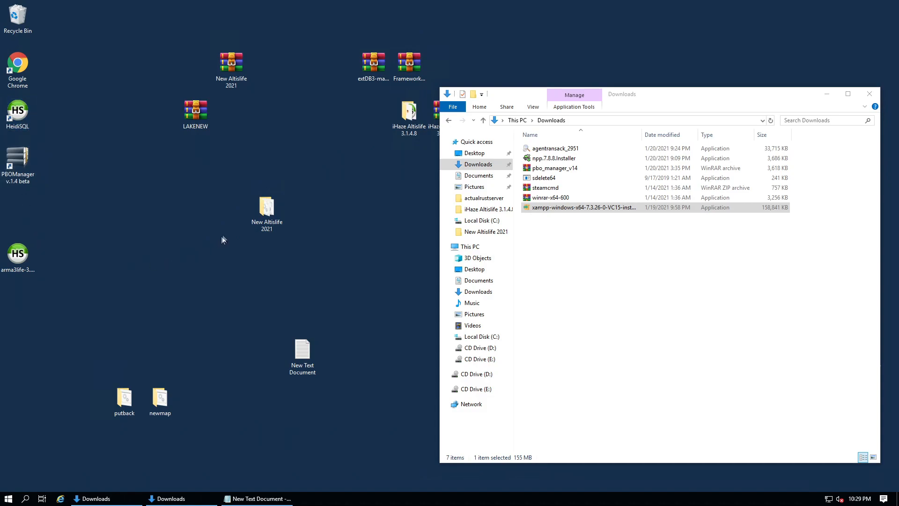
click(551, 209)
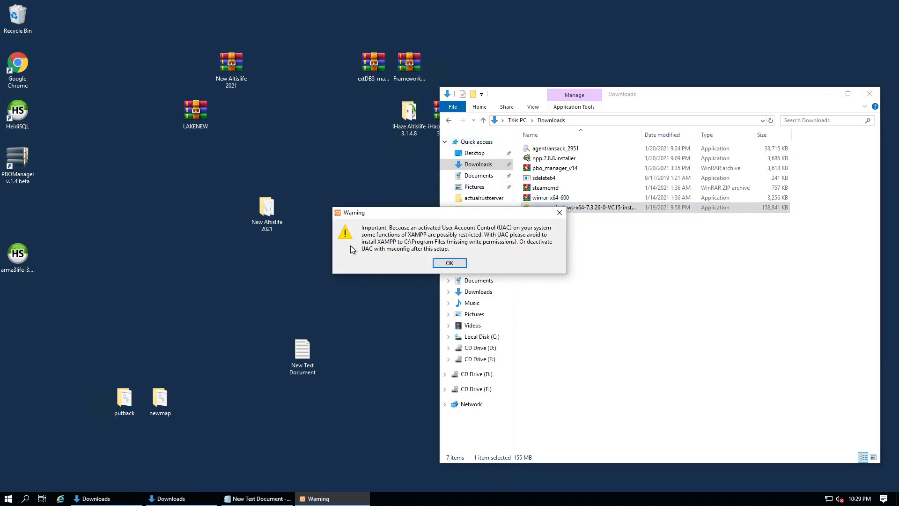
click(449, 262)
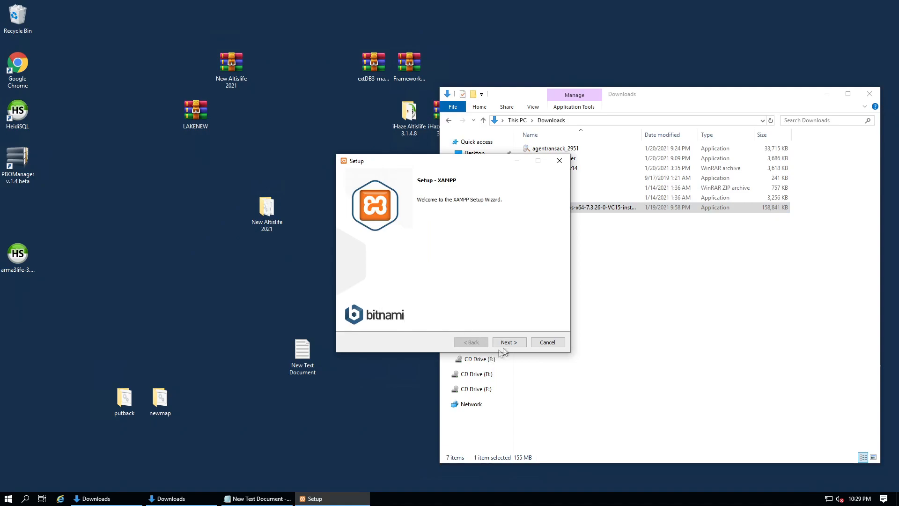
Start installing XAMPP with all default components into C:\xampp and move the setup window clear of File Explorer.
click(510, 345)
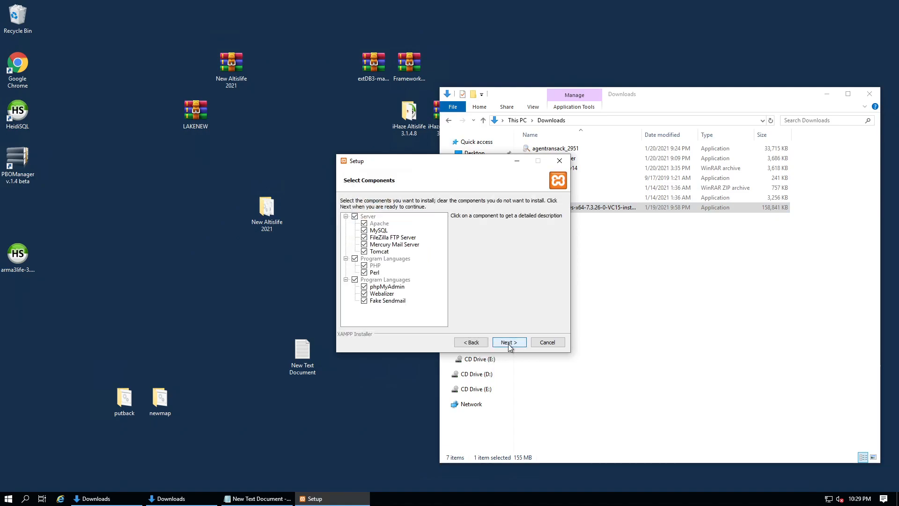
click(510, 345)
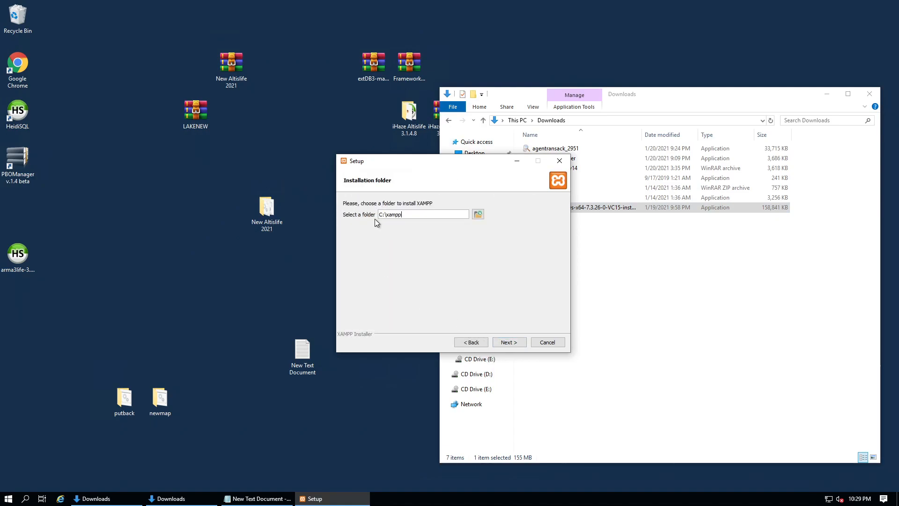
click(509, 345)
click(512, 344)
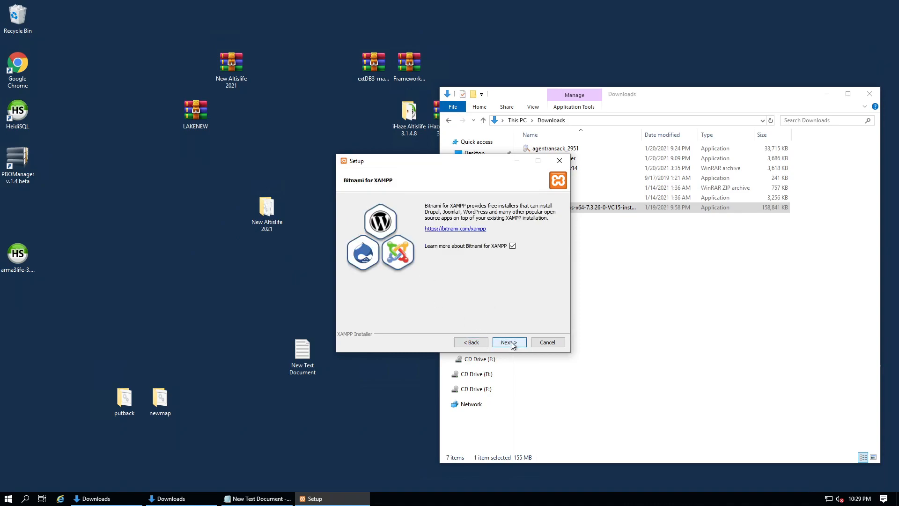
click(518, 343)
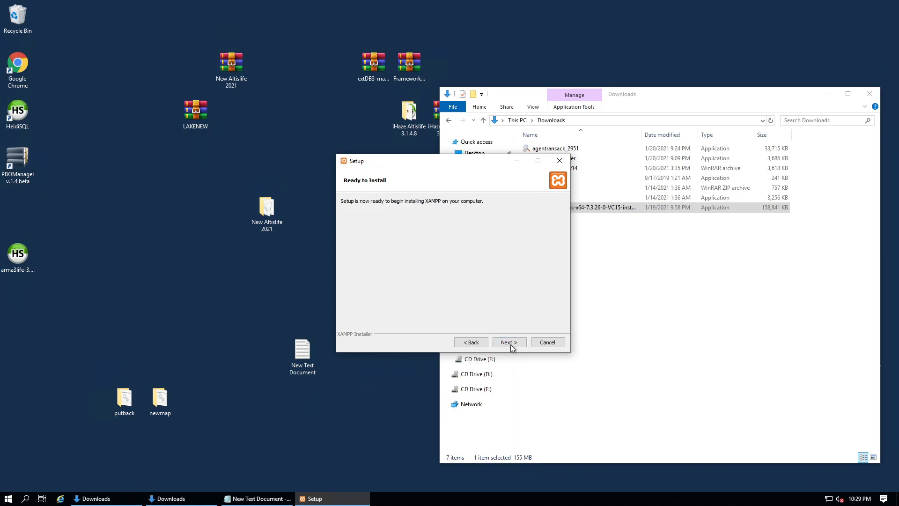
click(510, 346)
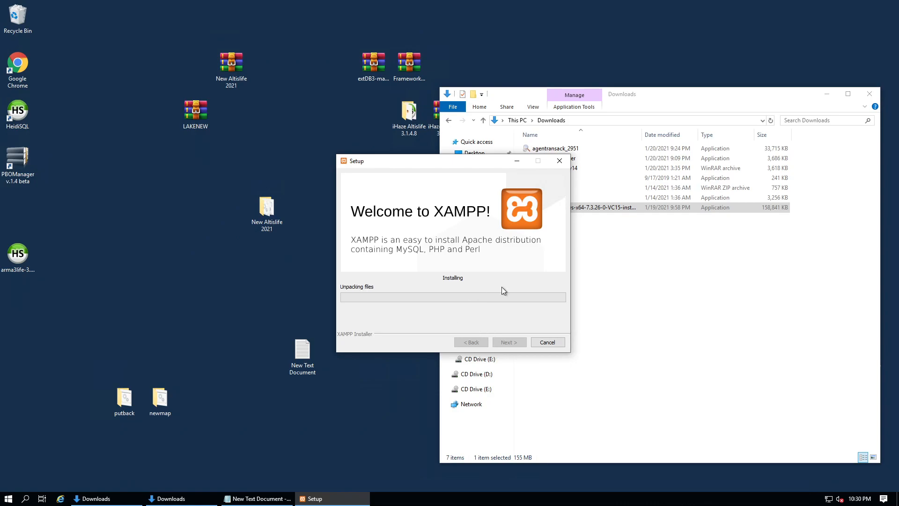
drag(478, 161, 303, 114)
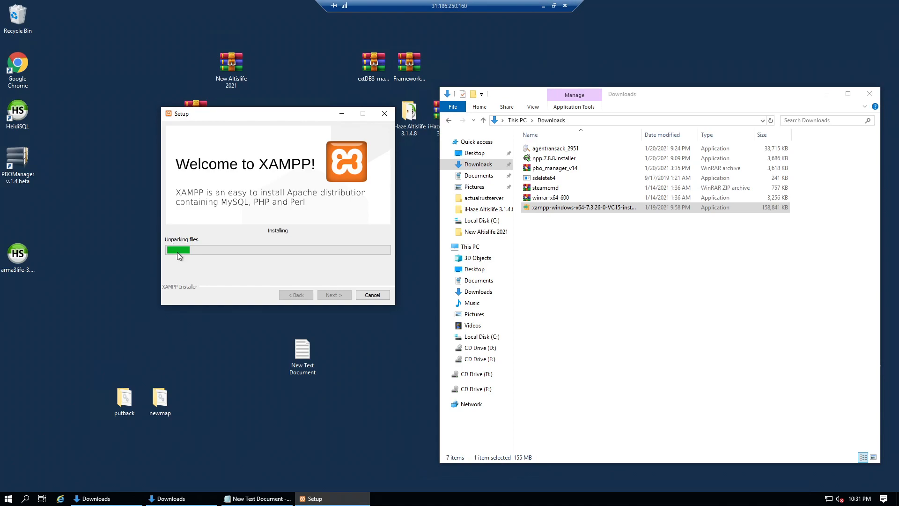
Switch to Chrome on the local computer, look through the MEGA Cloud Drive file list, and return to the remote session.
click(543, 7)
mouse_move(289, 500)
click(337, 457)
scroll(391, 279, up, 2)
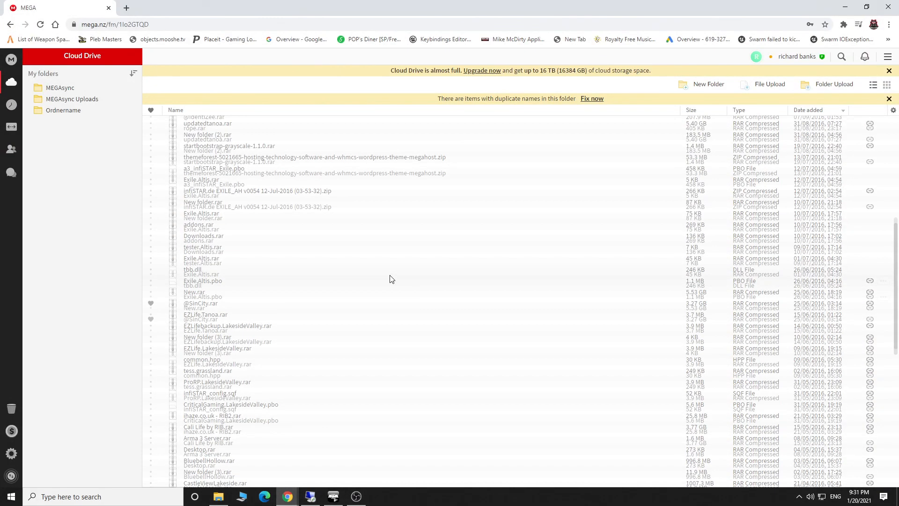
scroll(387, 286, up, 5)
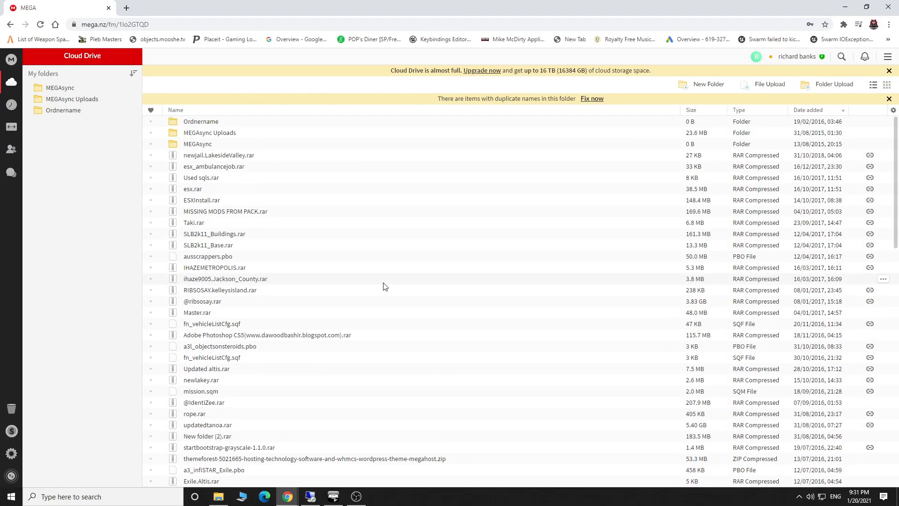
scroll(383, 287, down, 2)
scroll(383, 287, down, 10)
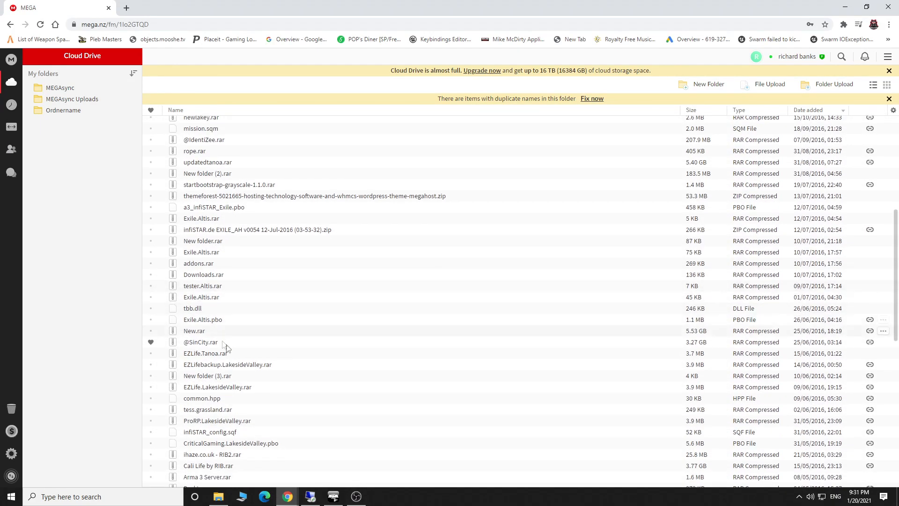
scroll(318, 361, down, 12)
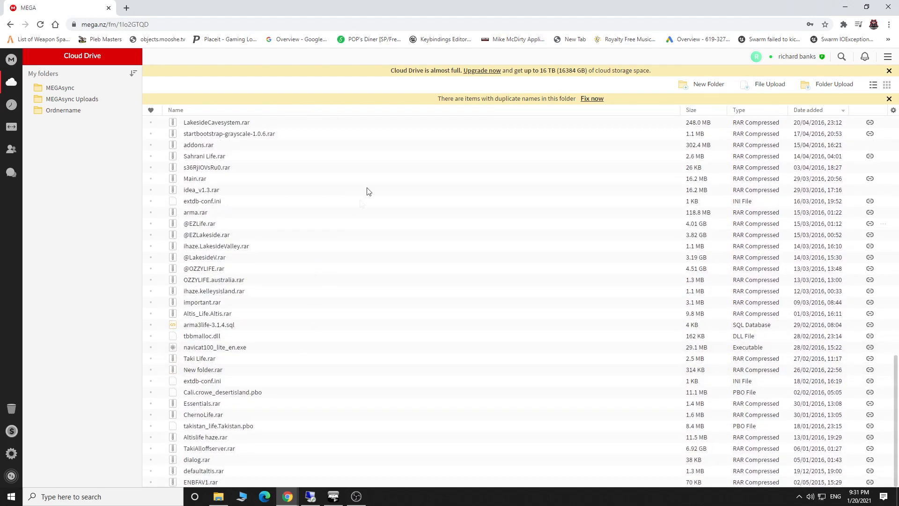
click(845, 7)
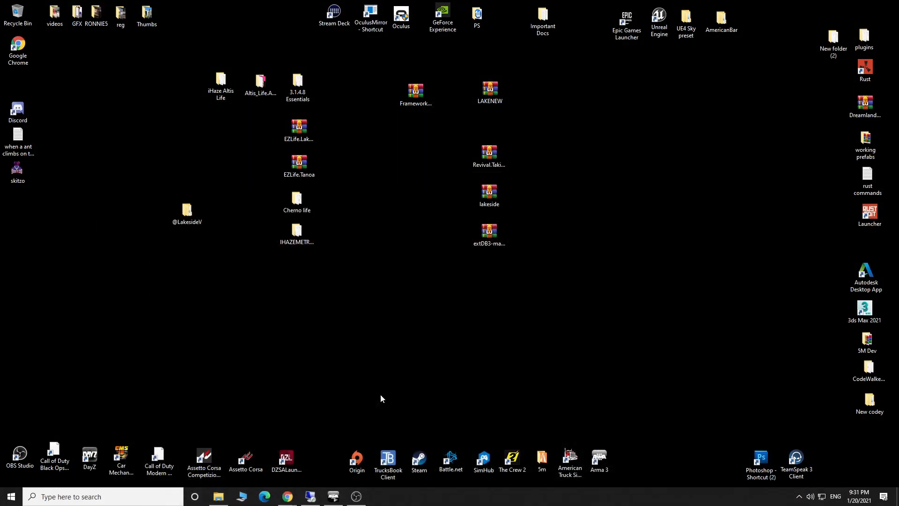
click(310, 496)
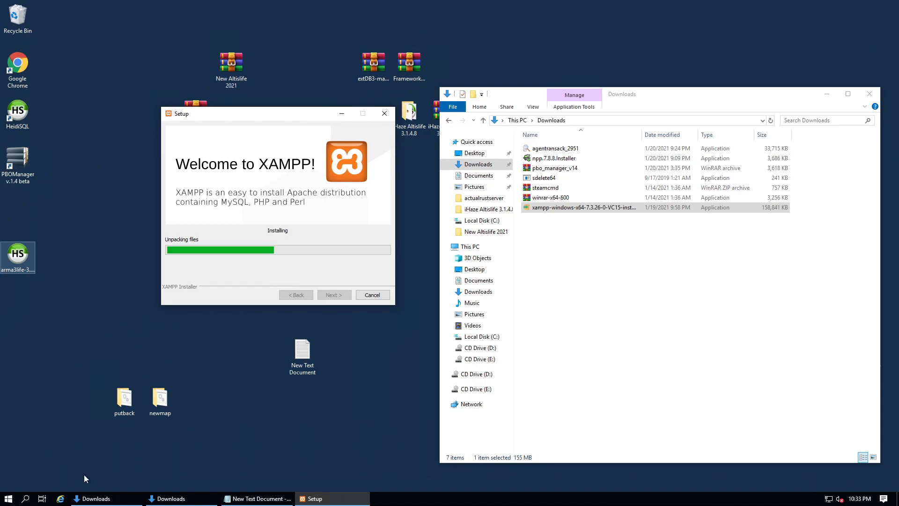
Close the Notepad window holding New Text Document while XAMPP keeps installing.
click(235, 500)
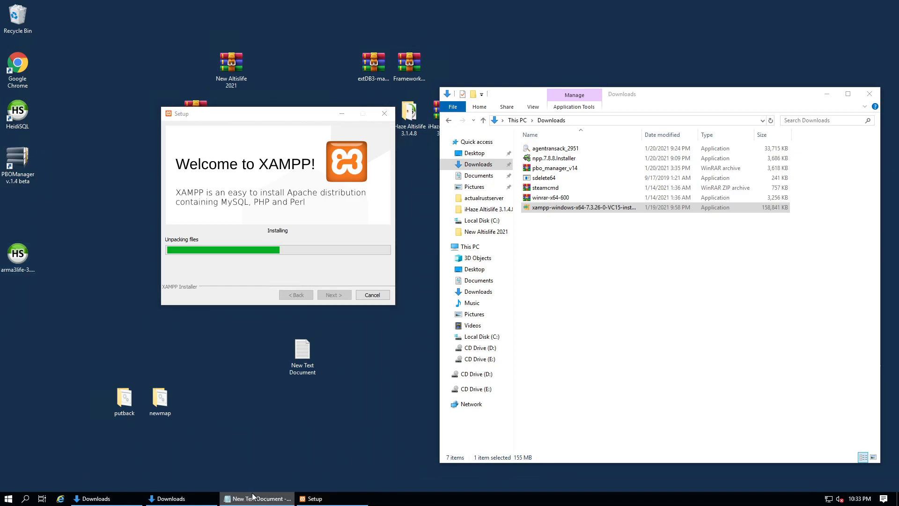
right_click(249, 499)
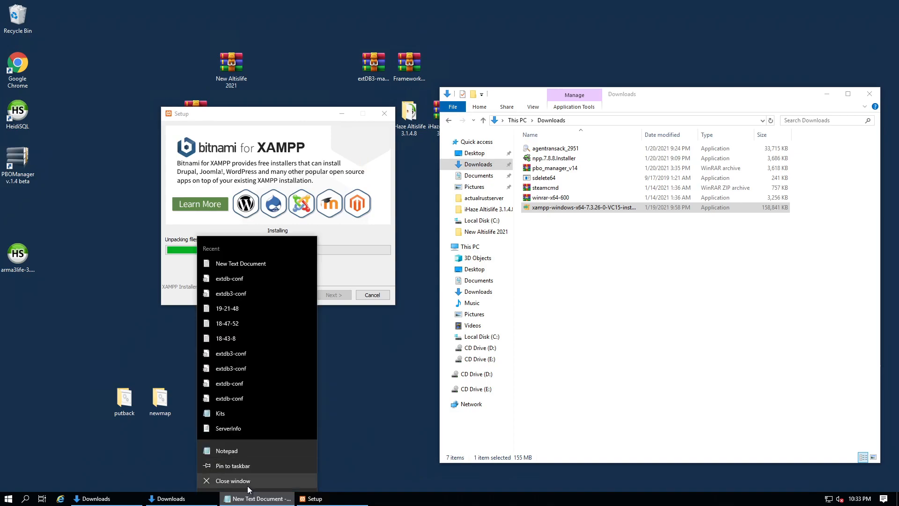
click(247, 480)
click(456, 260)
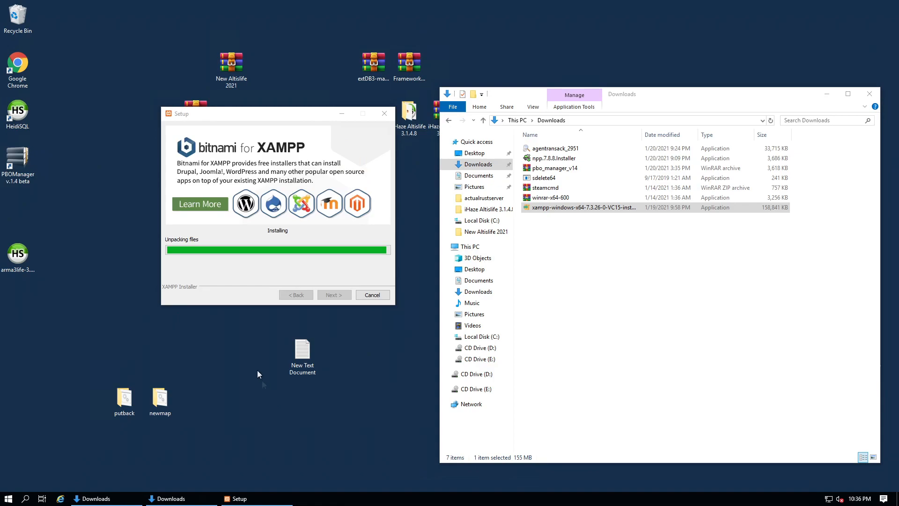
Let the XAMPP installation complete, finish the setup wizard and open the XAMPP Control Panel.
click(568, 281)
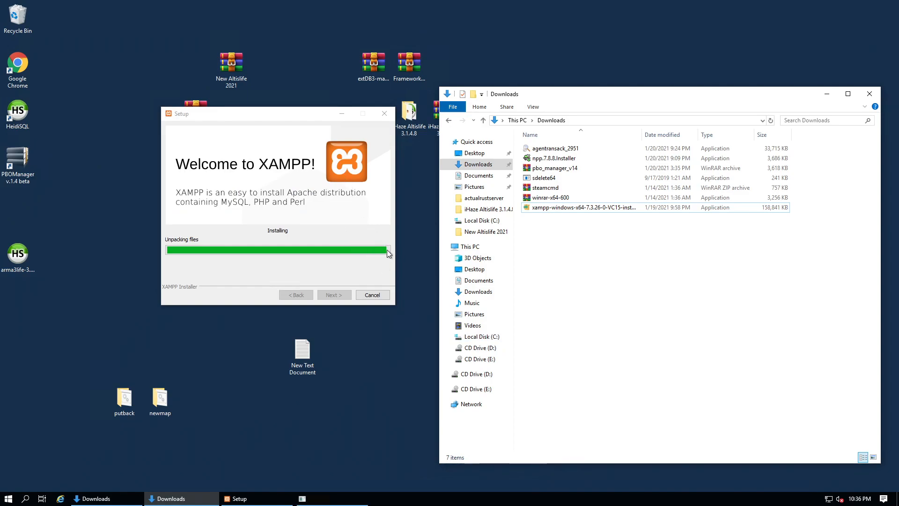
click(298, 118)
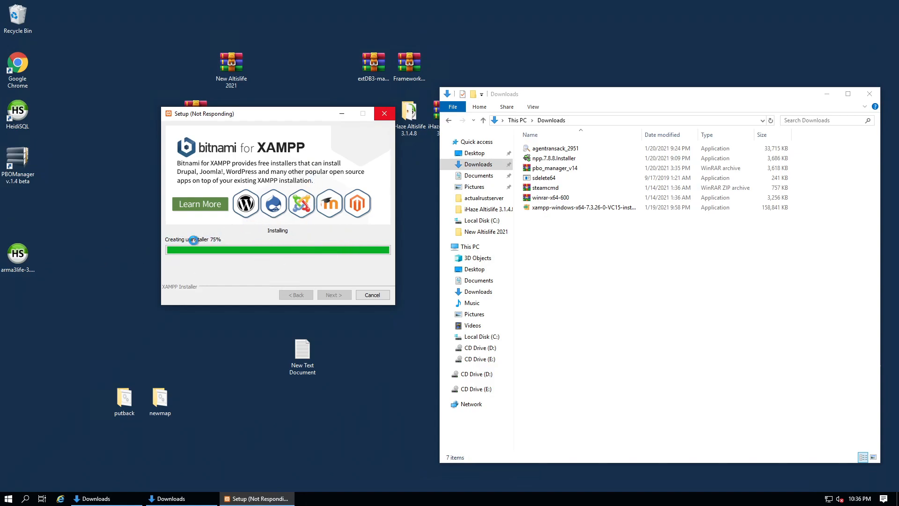
click(244, 162)
click(340, 295)
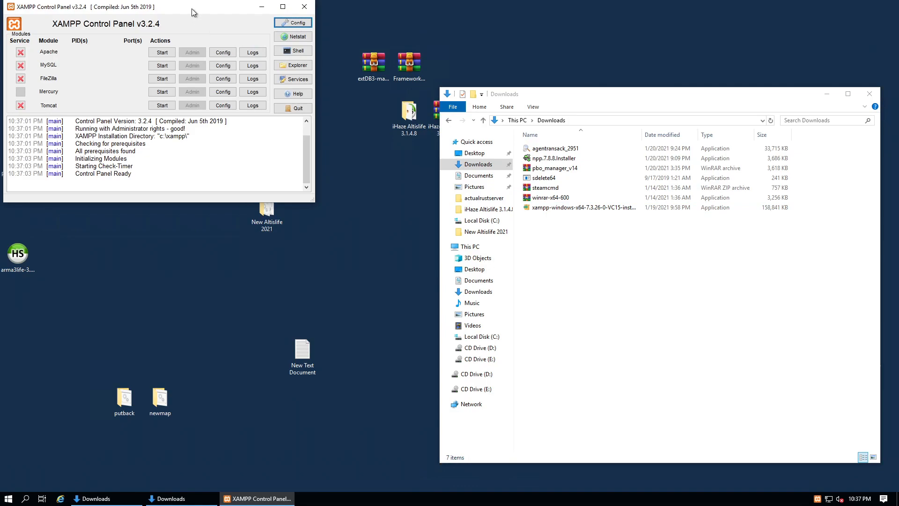
Move the XAMPP Control Panel toward the middle of the desktop, install MySQL as a service and start it.
drag(192, 8, 545, 153)
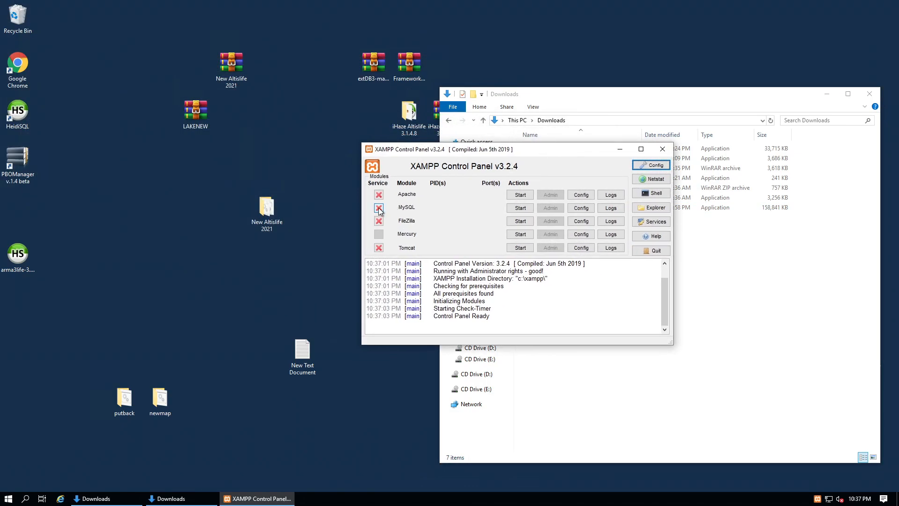
click(379, 208)
click(472, 260)
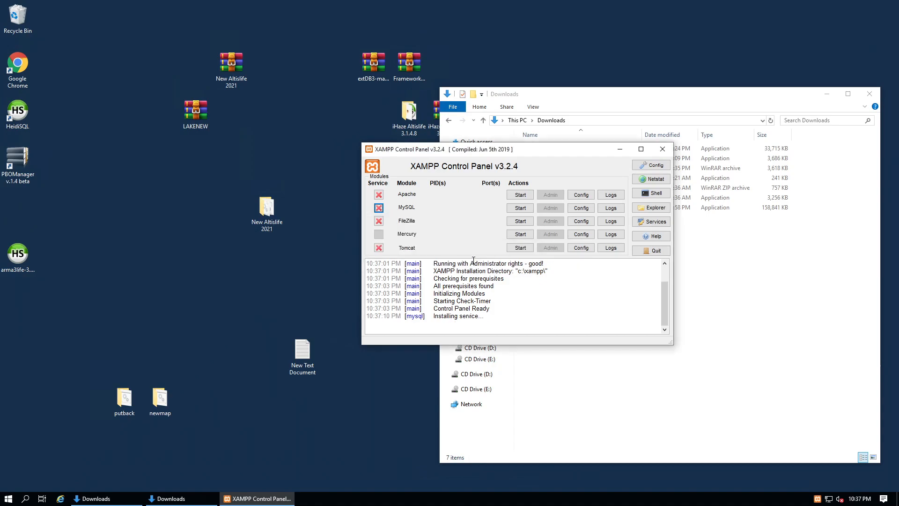
click(520, 207)
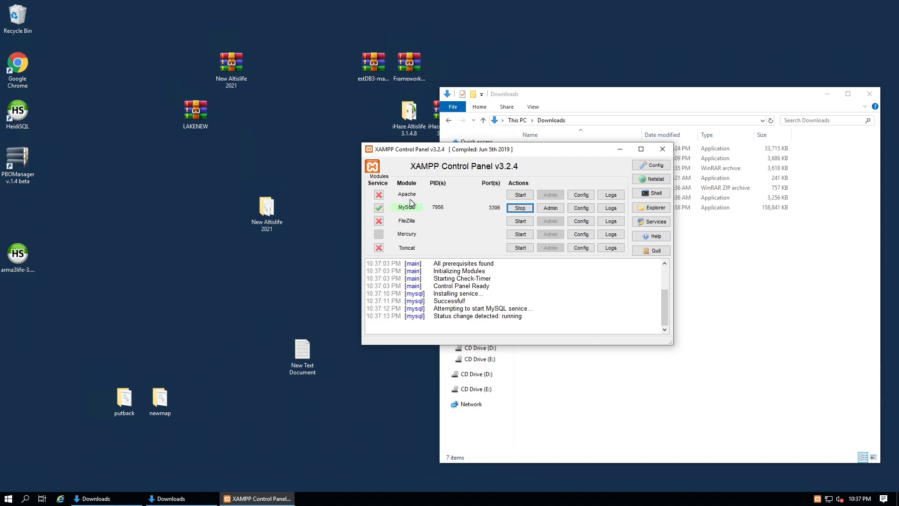
Install Apache as a service, start it, and minimize the XAMPP Control Panel.
click(379, 195)
click(467, 265)
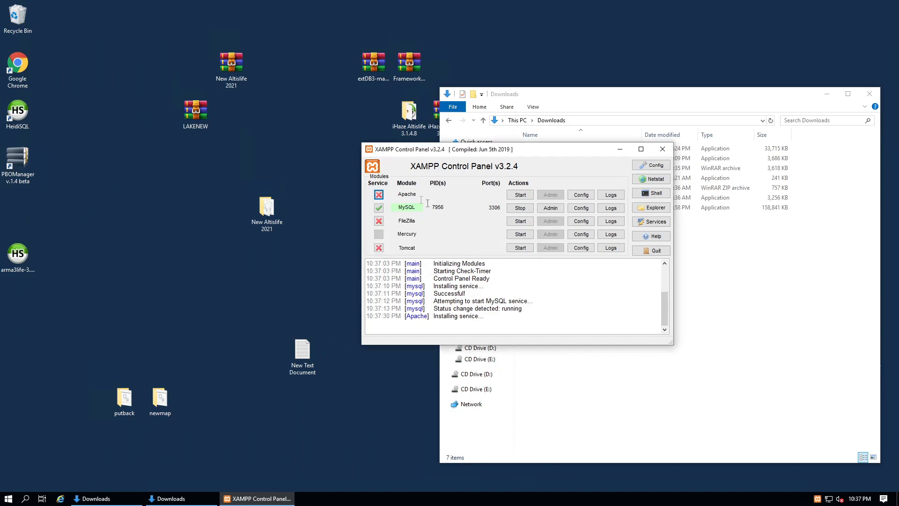
click(518, 195)
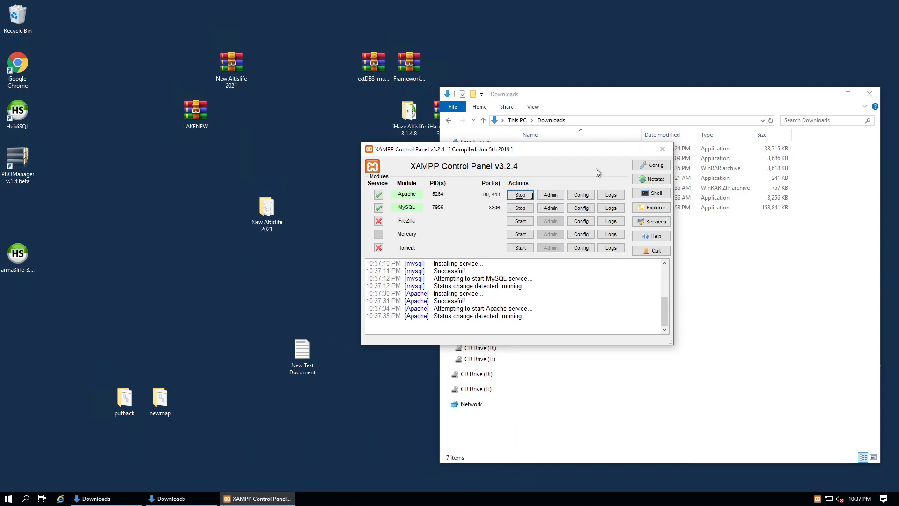
click(618, 151)
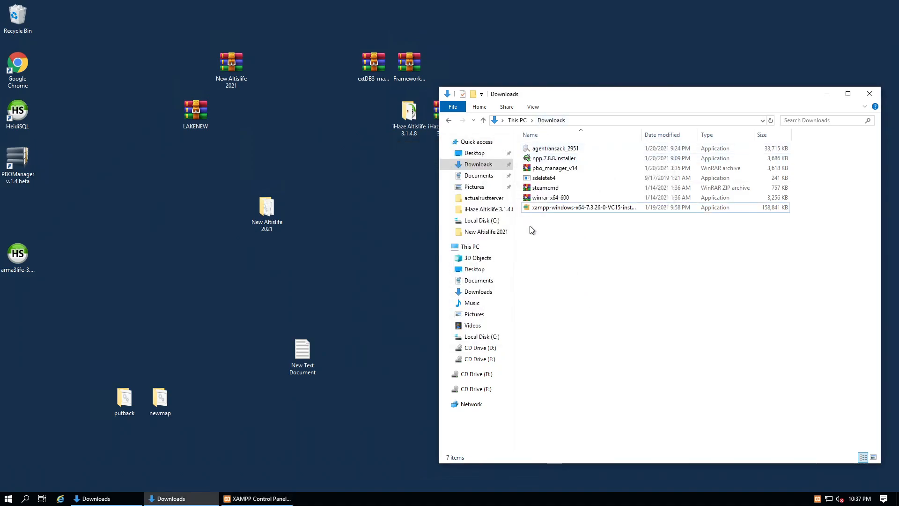
Launch HeidiSQL, close the Downloads window, and connect to the MySQL session at 127.0.0.1 on port 3306 as root.
click(361, 370)
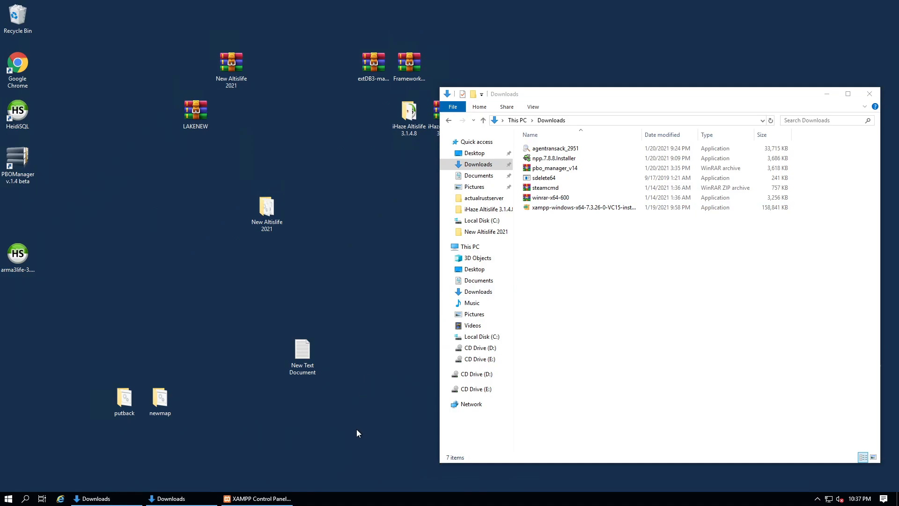
click(662, 259)
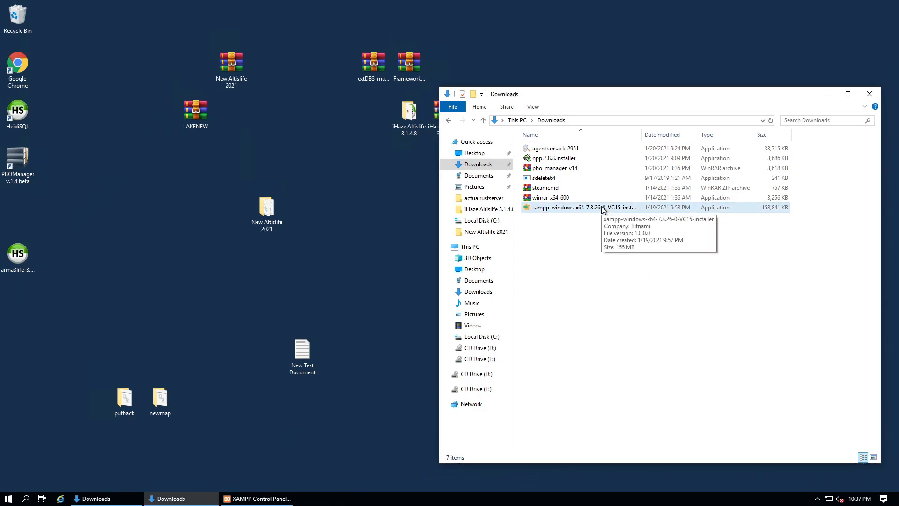
click(20, 115)
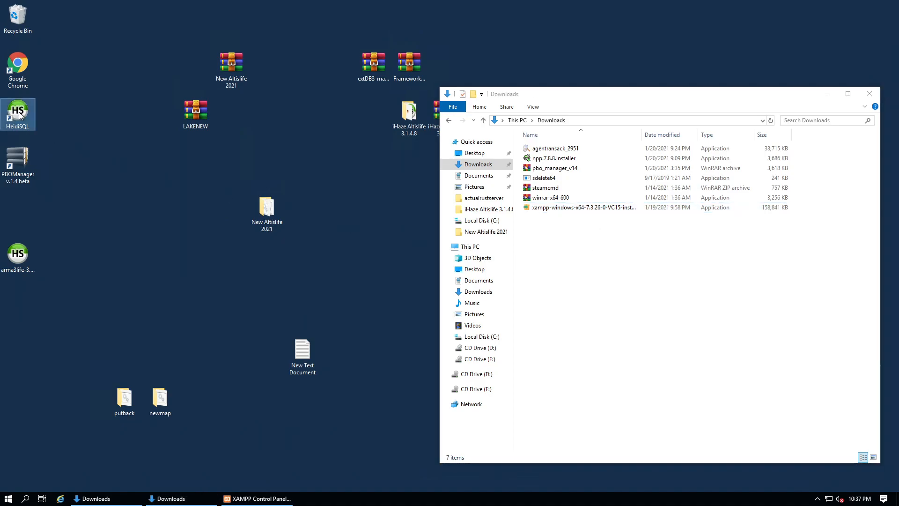
click(870, 94)
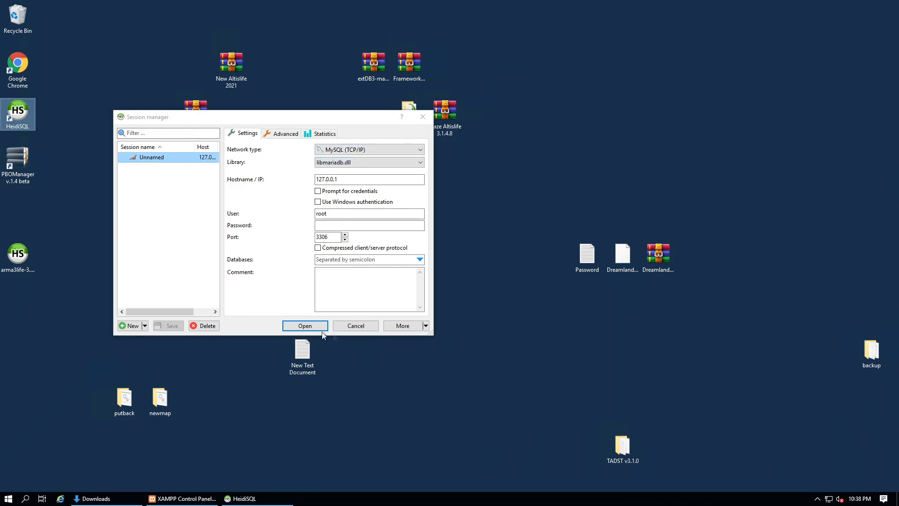
click(309, 326)
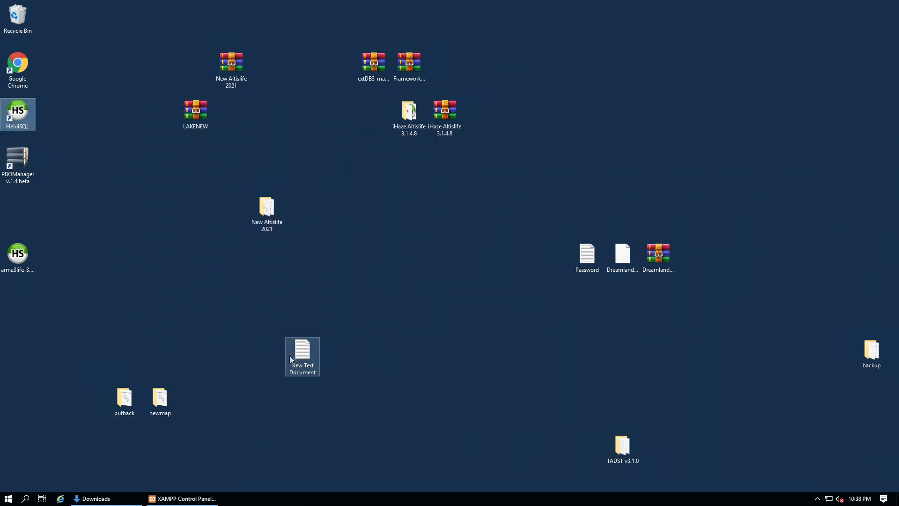
drag(261, 57, 633, 178)
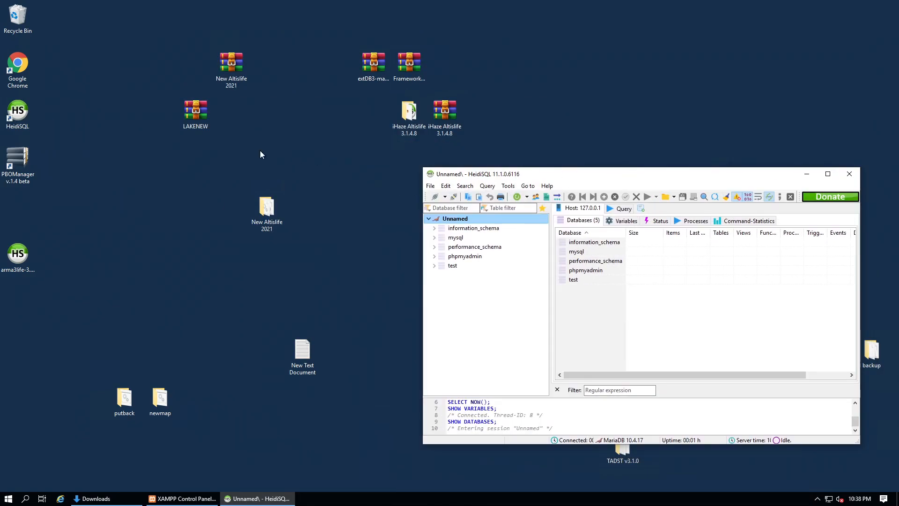
Minimize HeidiSQL and tidy the desktop by moving the LAKENEW archive beside the New Altislife 2021 archive and shifting the New Altislife 2021 folder.
click(209, 123)
drag(193, 66, 193, 66)
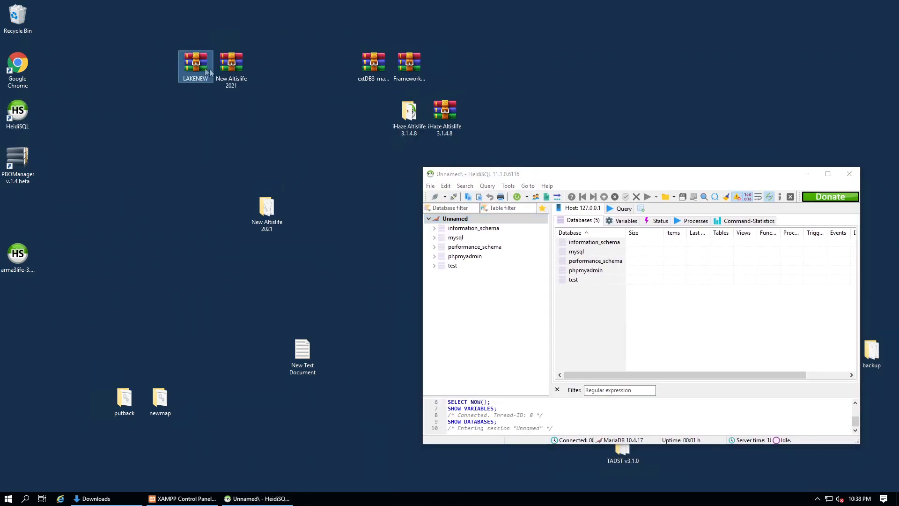
click(803, 176)
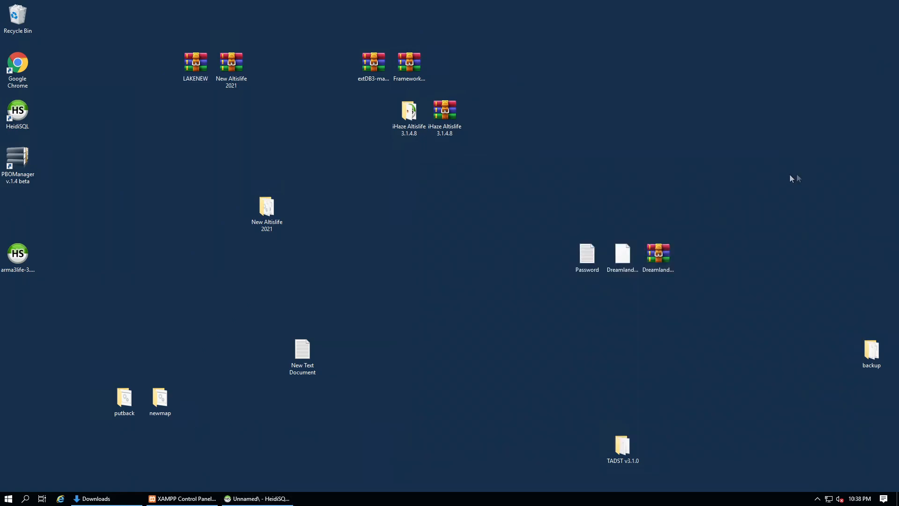
drag(276, 219, 240, 219)
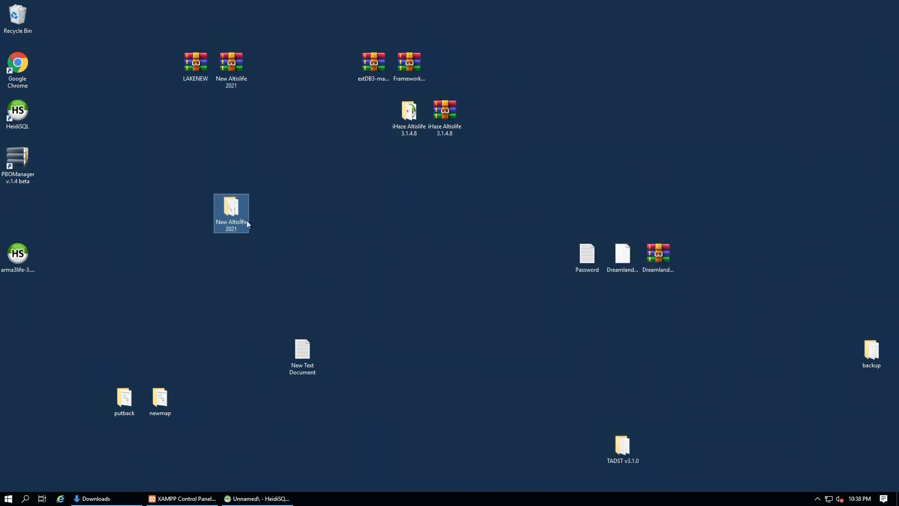
click(410, 297)
Open C:\arma3 and the desktop's New Altislife 2021 folder in two File Explorer windows placed side by side.
click(408, 116)
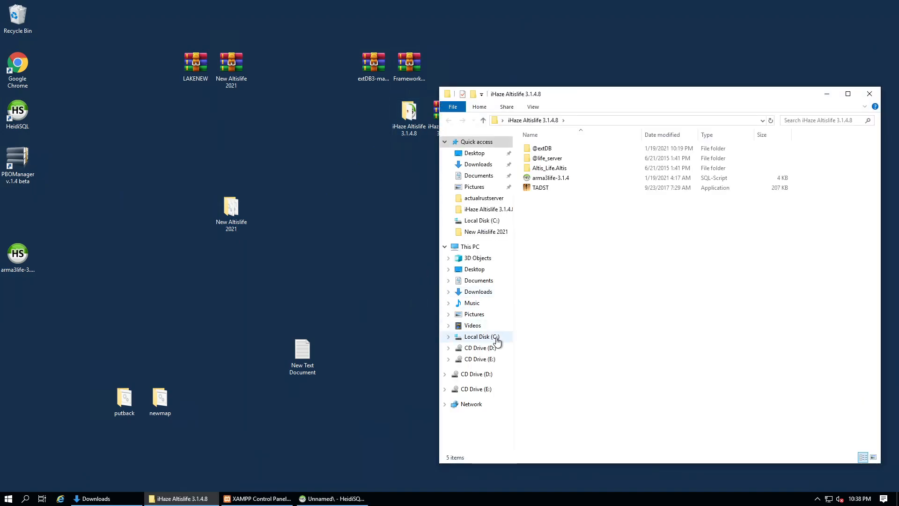
click(490, 337)
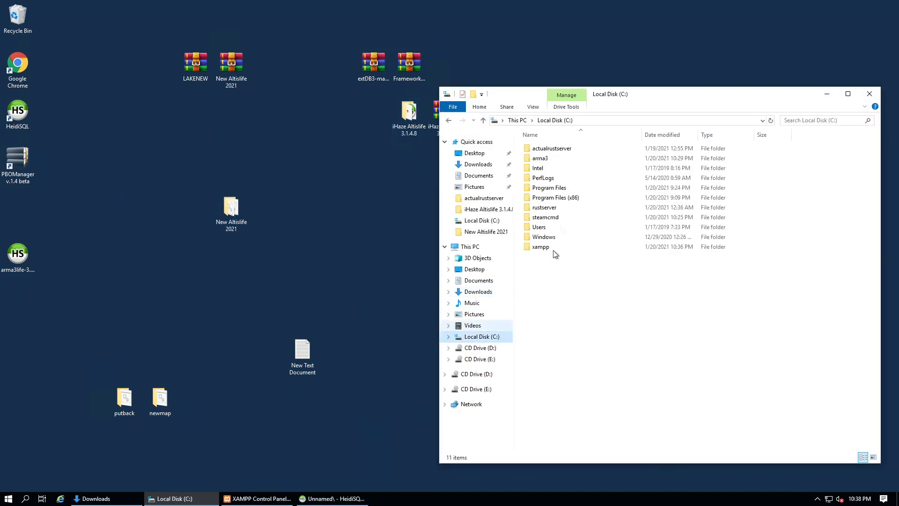
double_click(543, 159)
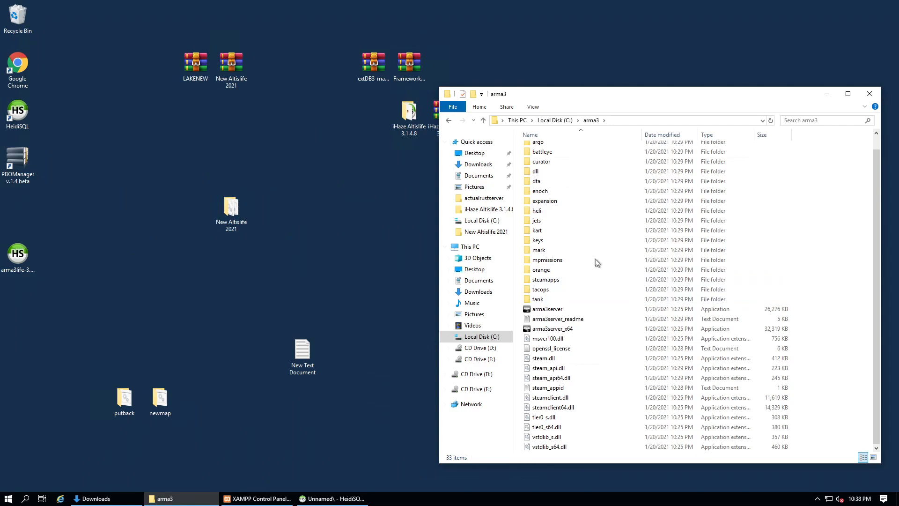
click(244, 213)
double_click(244, 212)
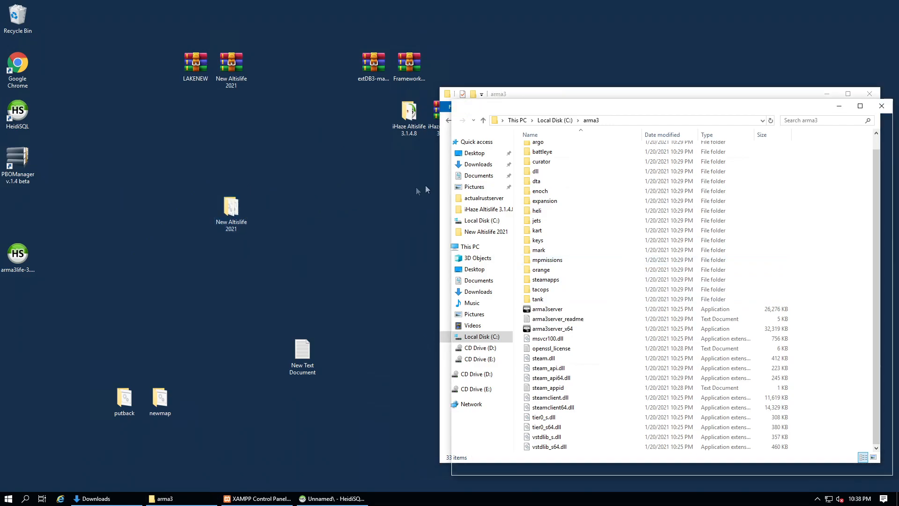
drag(643, 107, 188, 109)
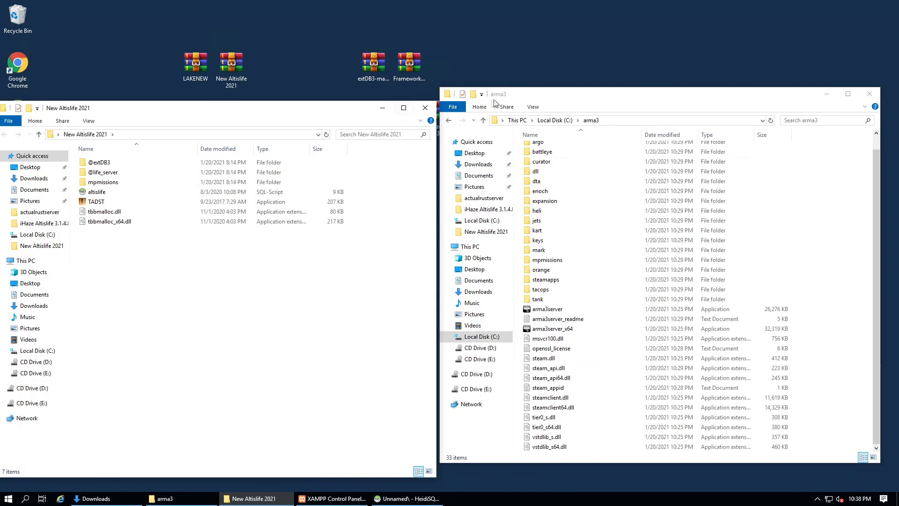
drag(330, 110, 333, 96)
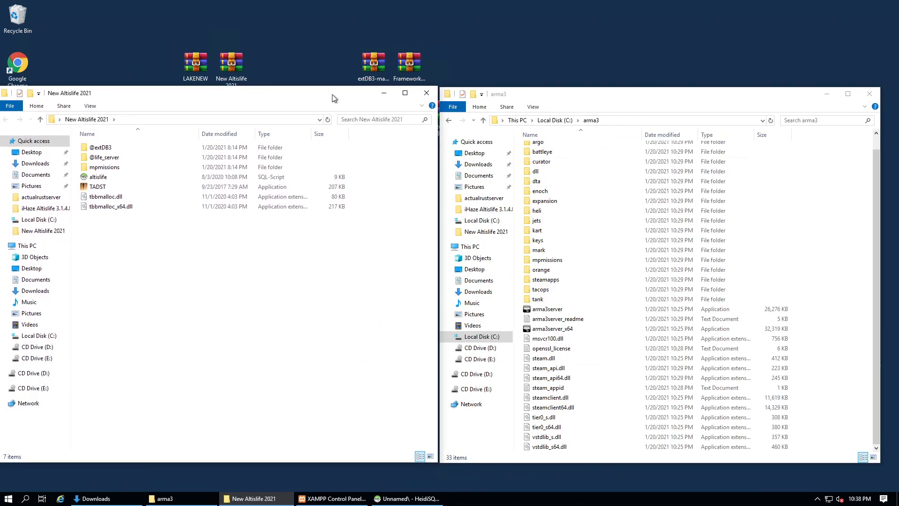
Move tbbmalloc.dll and tbbmalloc_x64.dll from New Altislife 2021 into C:\arma3.
click(100, 147)
ctrl+click(108, 158)
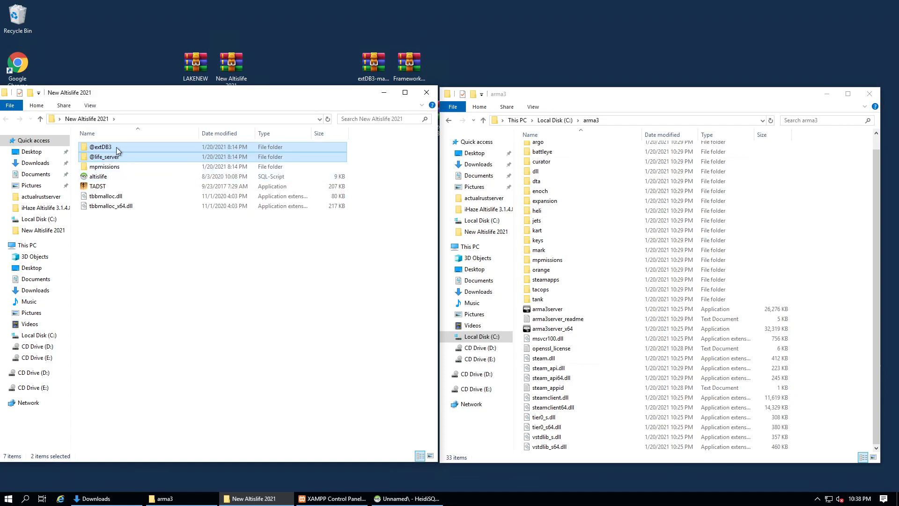
click(114, 206)
ctrl+click(110, 196)
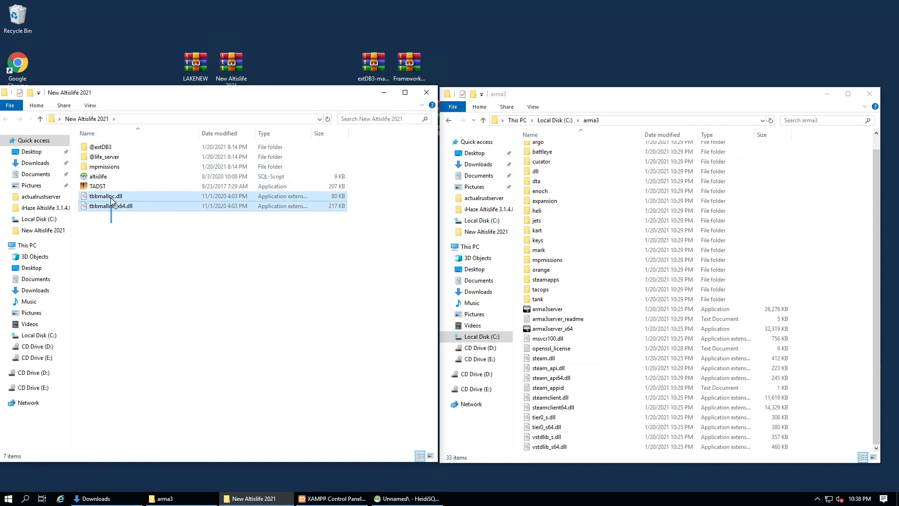
drag(141, 202, 823, 402)
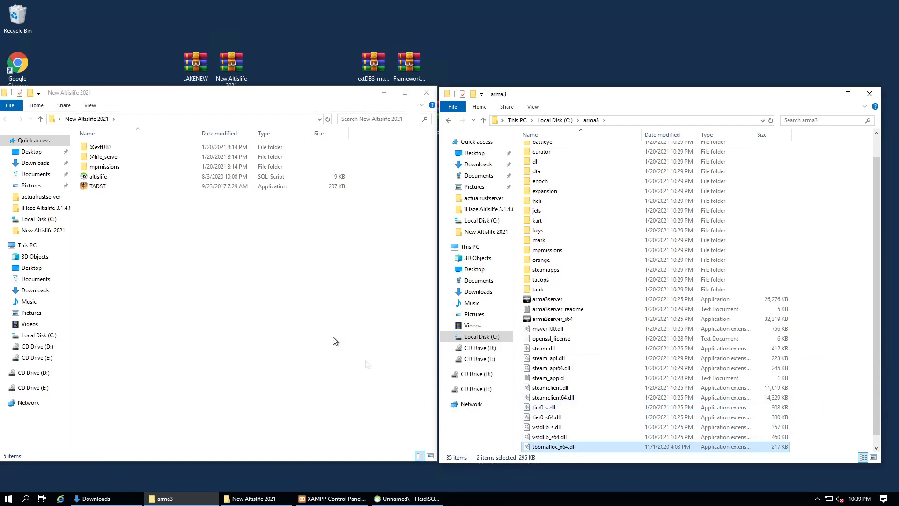
Move the TADST application into C:\arma3 and the altislife SQL script onto the desktop.
click(109, 188)
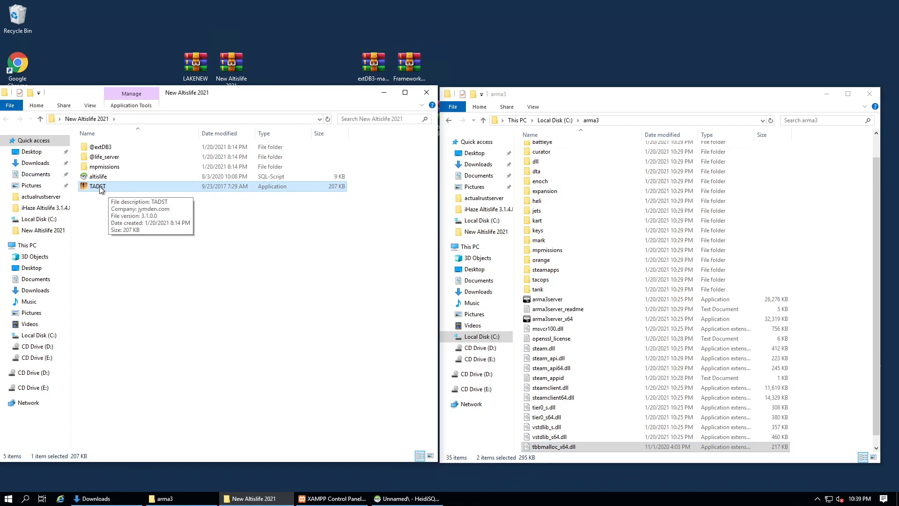
drag(100, 187, 839, 403)
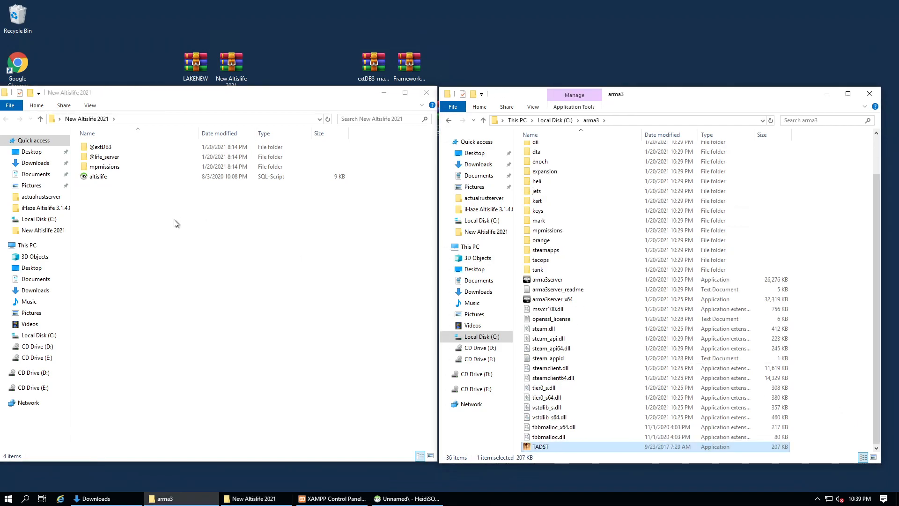
drag(98, 177, 103, 56)
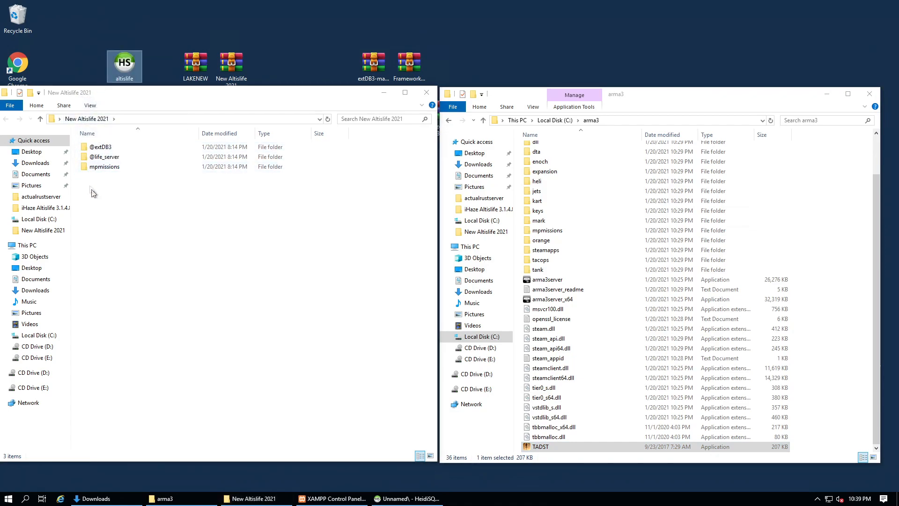
Move the Altis_Life.Altis folder from New Altislife 2021\mpmissions into C:\arma3\mpmissions, and return both windows to their parent folders.
double_click(102, 167)
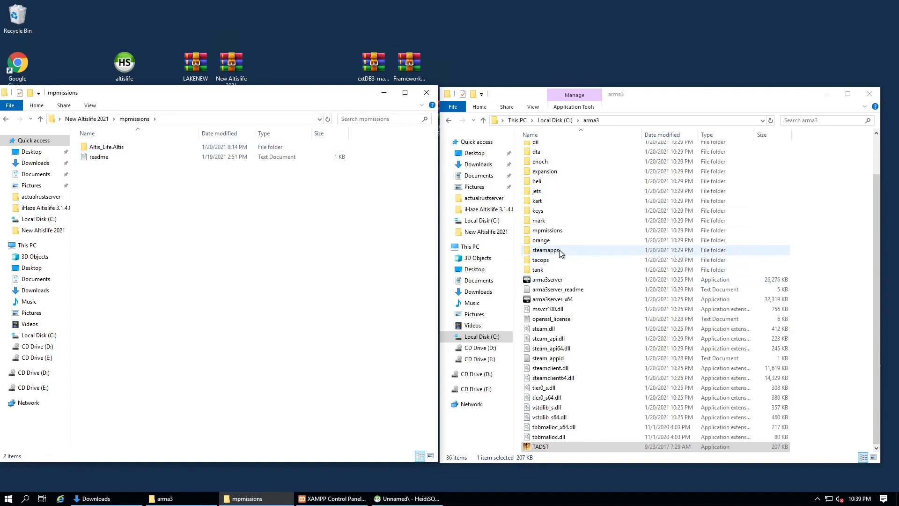
double_click(547, 230)
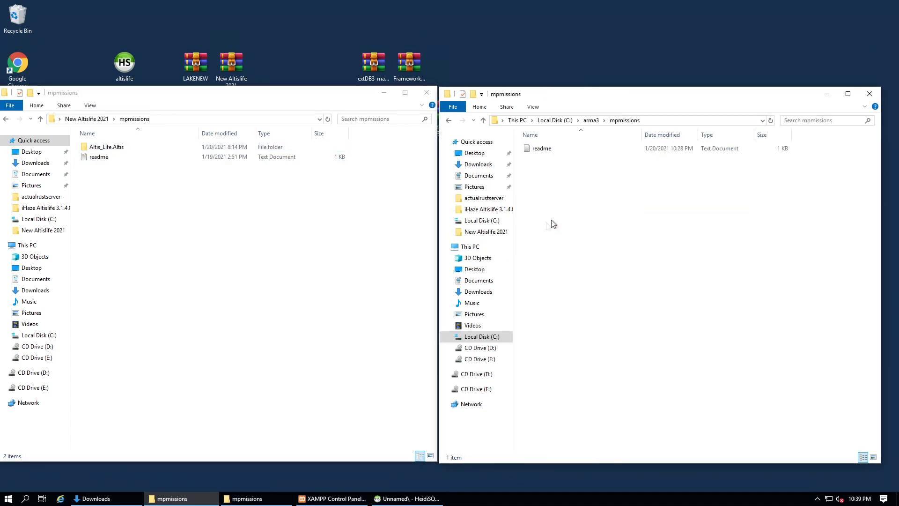
drag(116, 148, 709, 286)
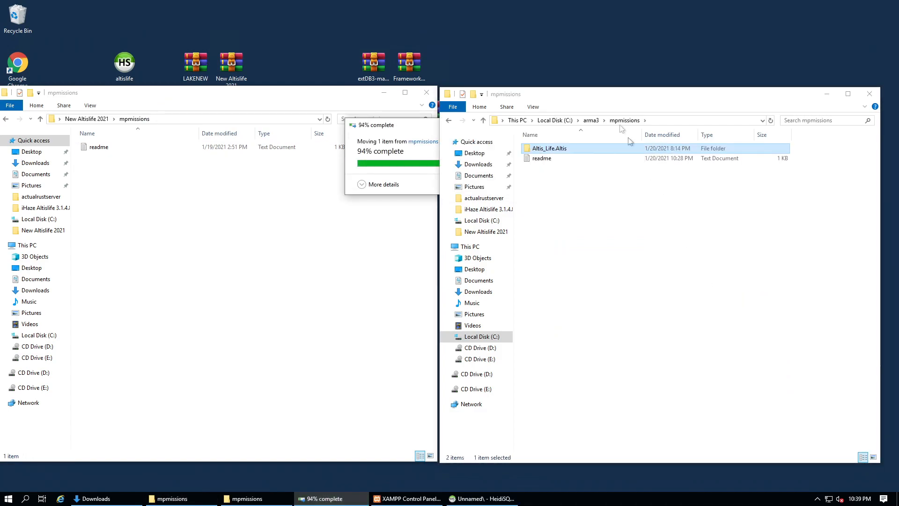
click(592, 121)
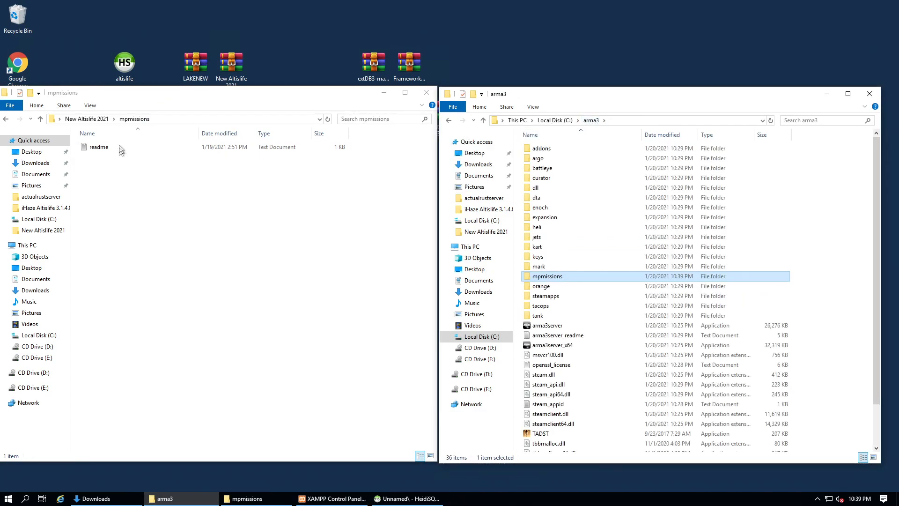
click(87, 119)
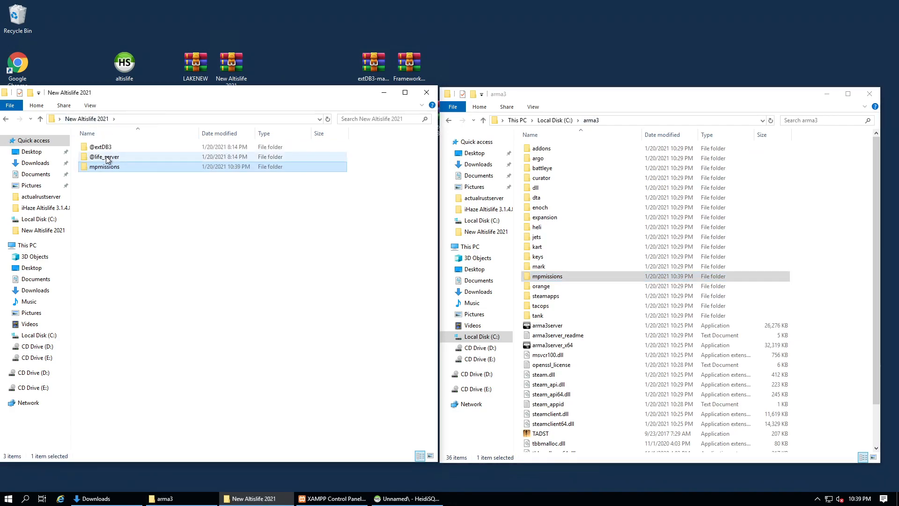
click(110, 149)
click(110, 157)
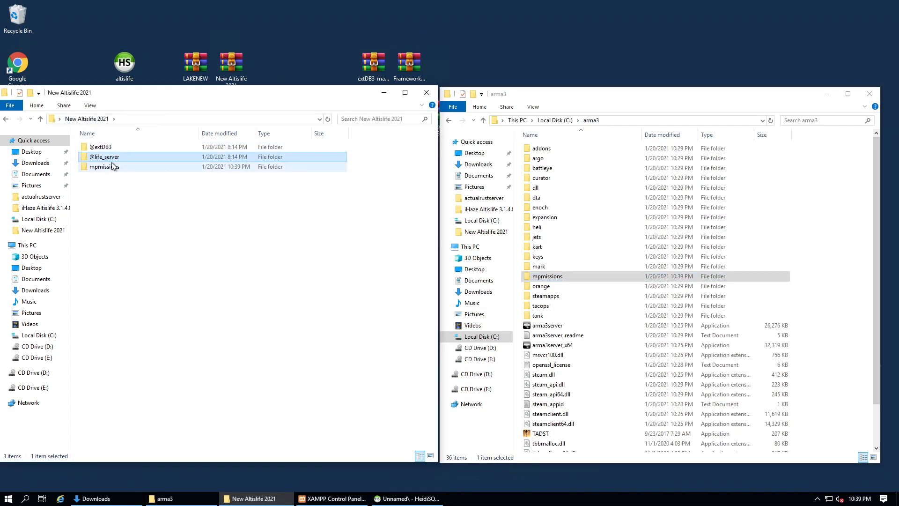
drag(114, 161, 834, 400)
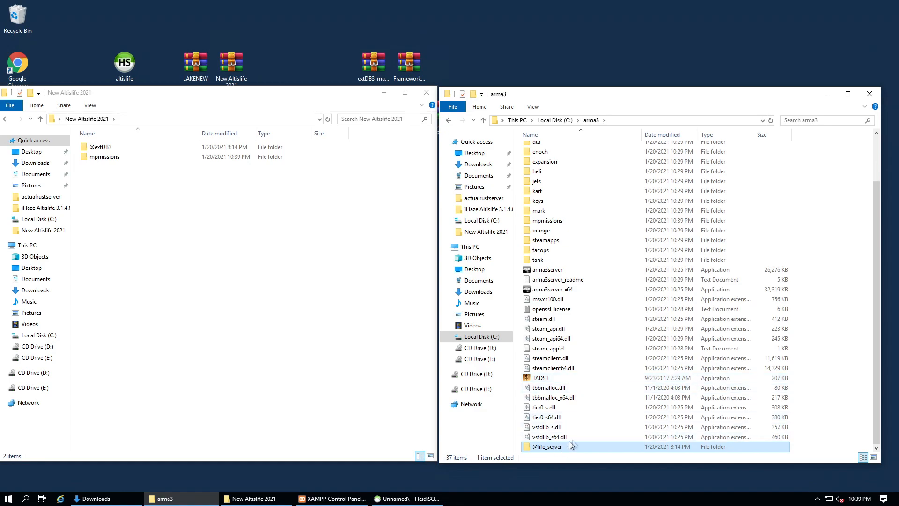
scroll(599, 395, up, 1)
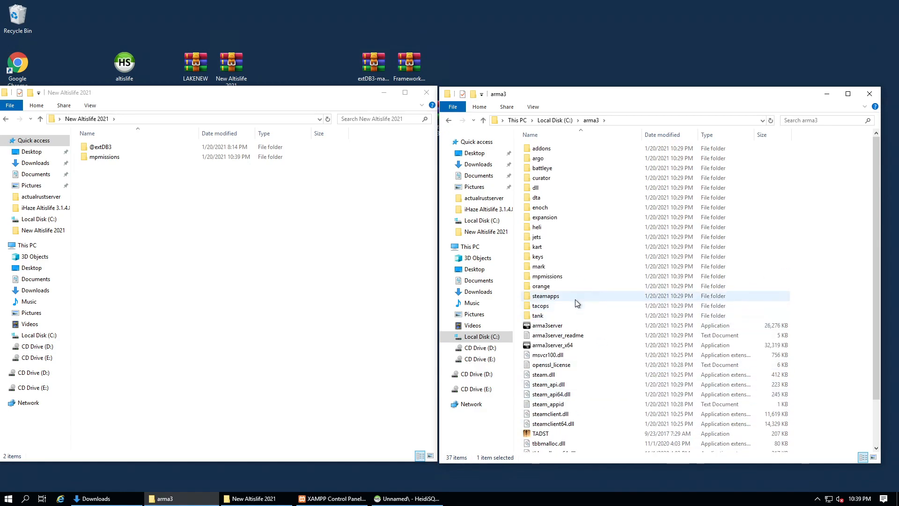
scroll(575, 302, down, 1)
scroll(577, 310, up, 2)
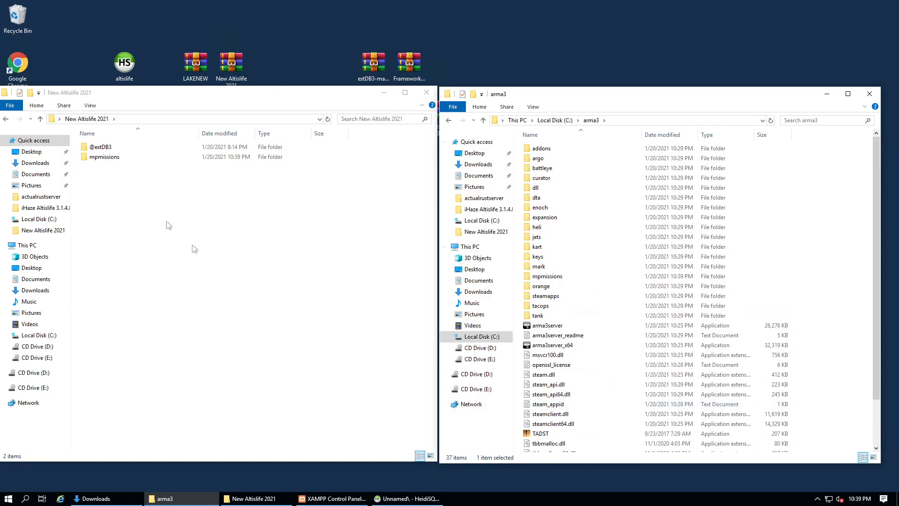
drag(107, 149, 836, 410)
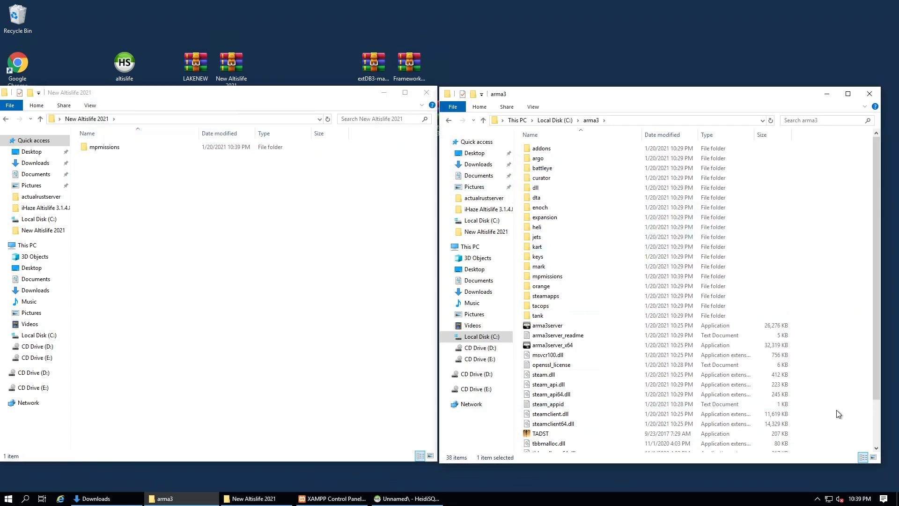
click(427, 92)
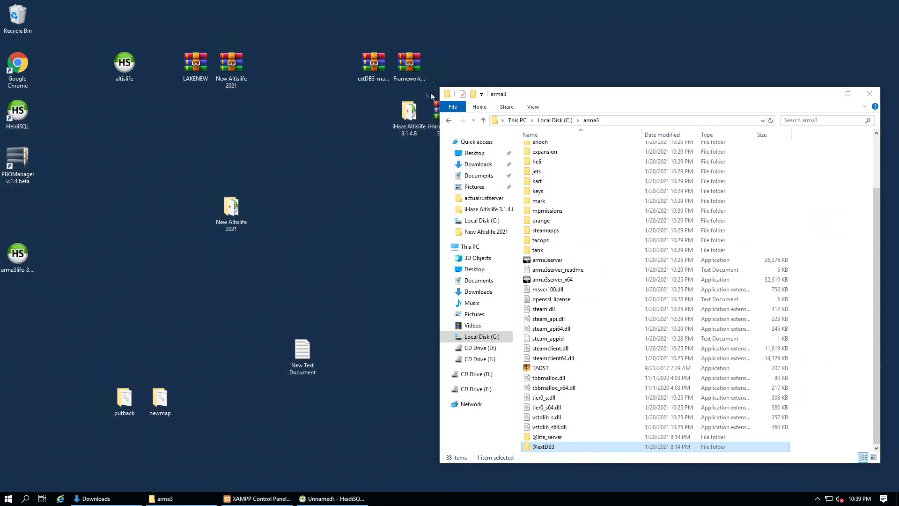
drag(541, 95, 547, 23)
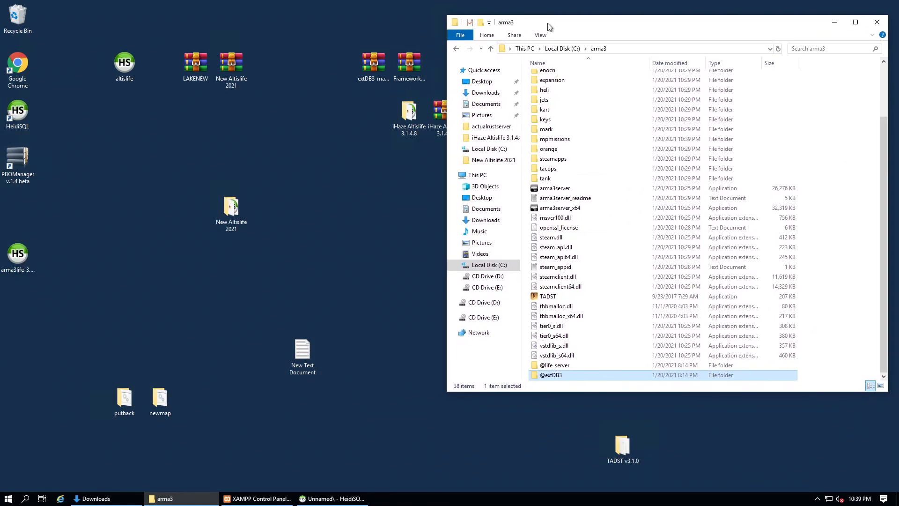
double_click(557, 375)
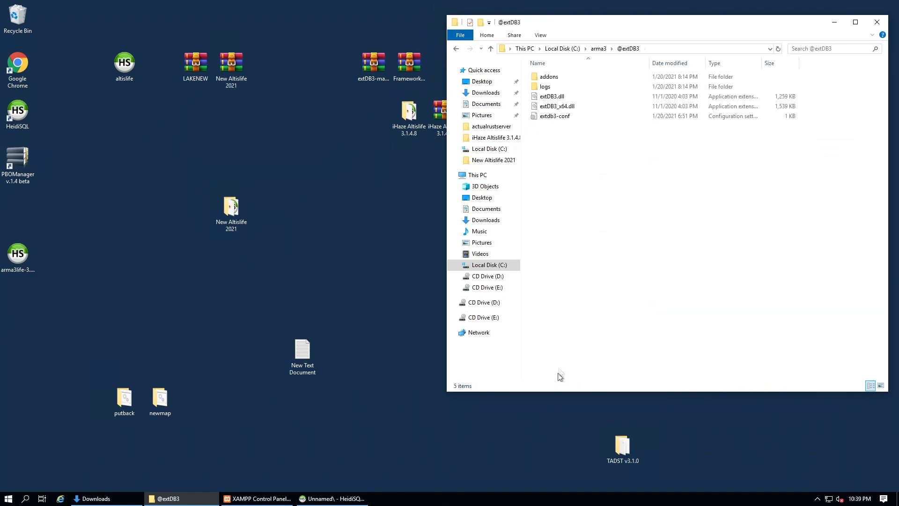
click(552, 118)
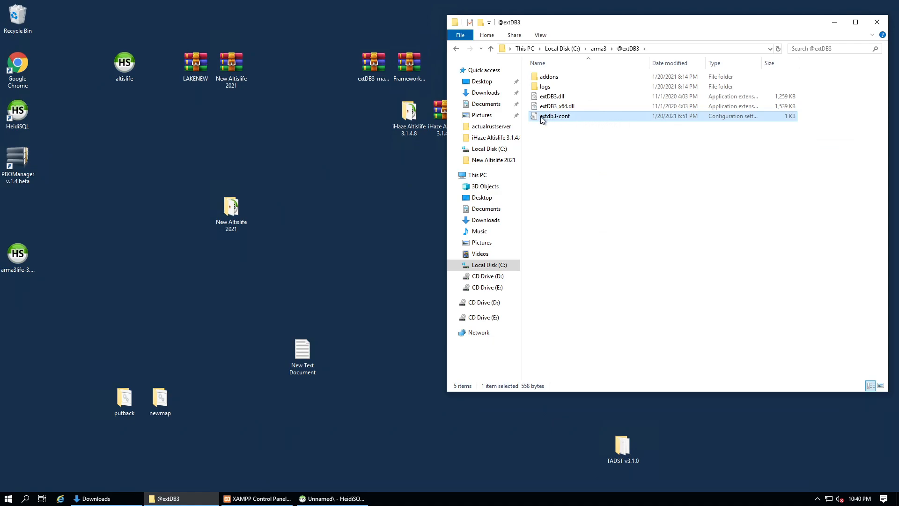
right_click(548, 117)
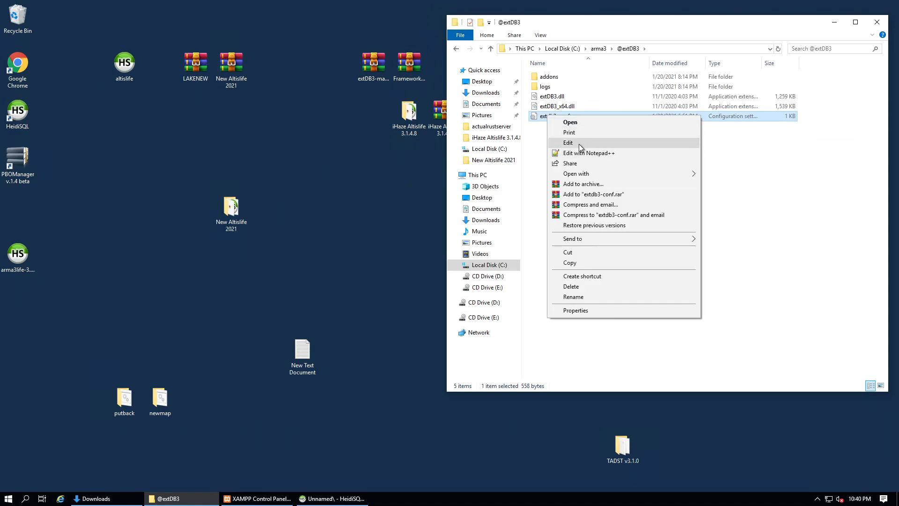
click(580, 154)
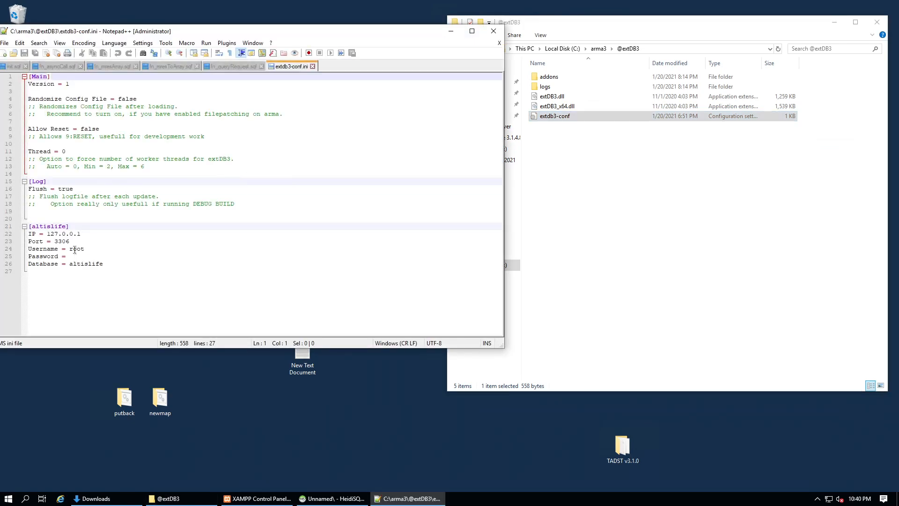
Check the IP, port, username, password and database entries in the config's altislife section, and close Notepad++.
click(43, 226)
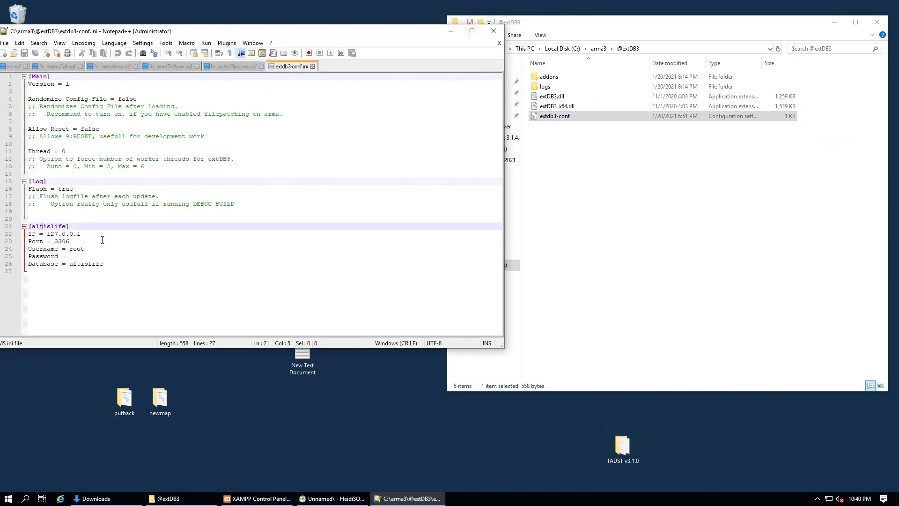
double_click(45, 227)
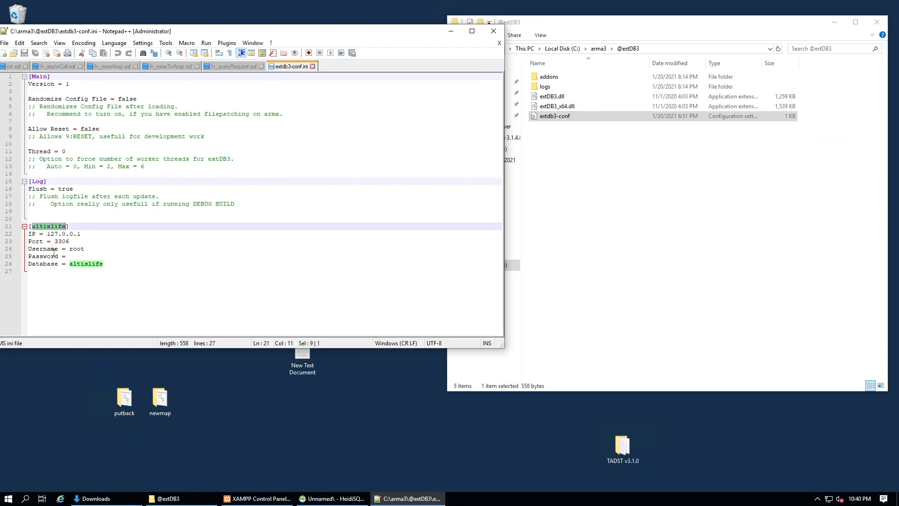
click(39, 227)
click(34, 236)
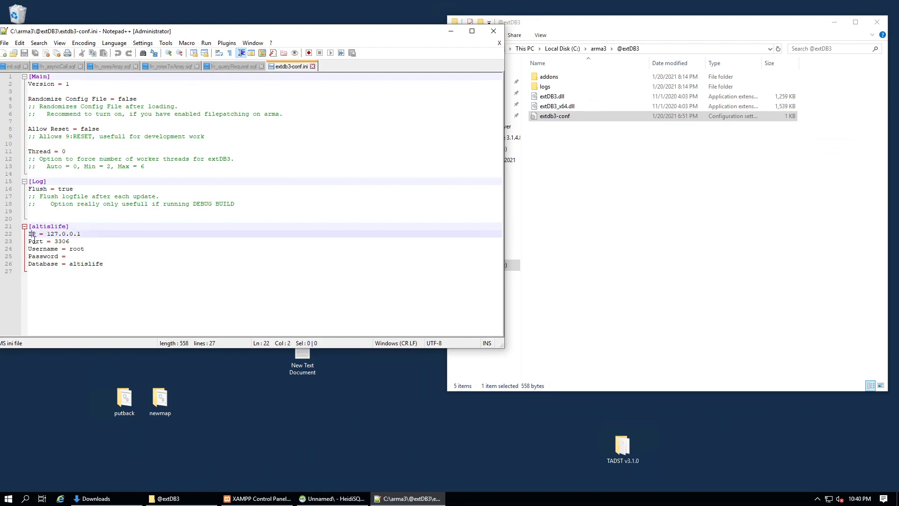
drag(81, 234, 55, 233)
double_click(62, 242)
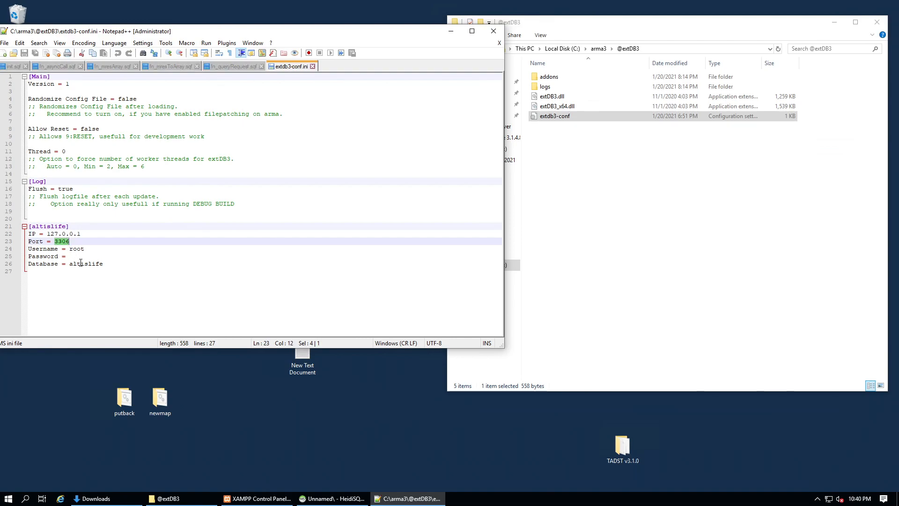
double_click(77, 249)
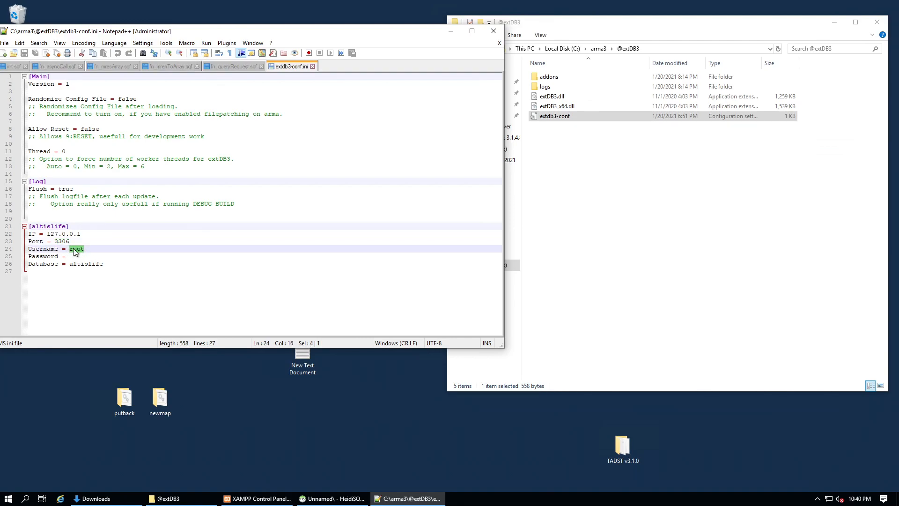
click(79, 258)
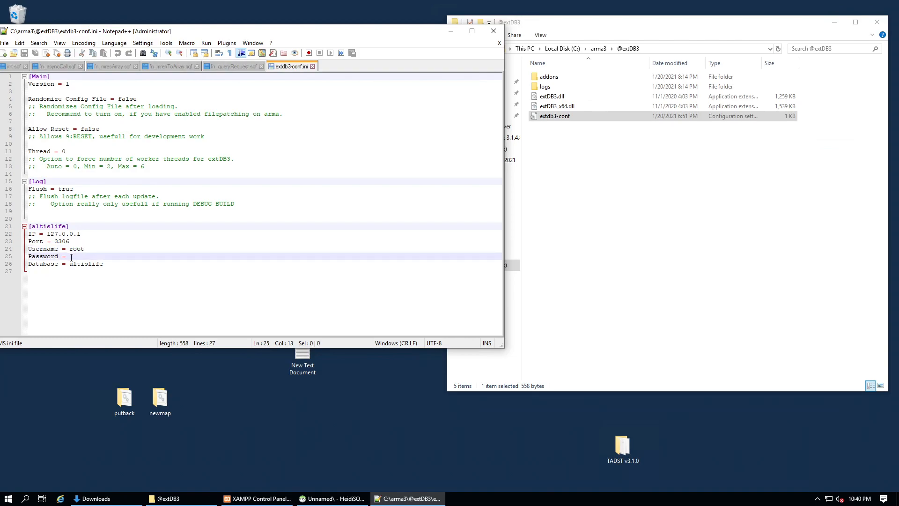
double_click(85, 265)
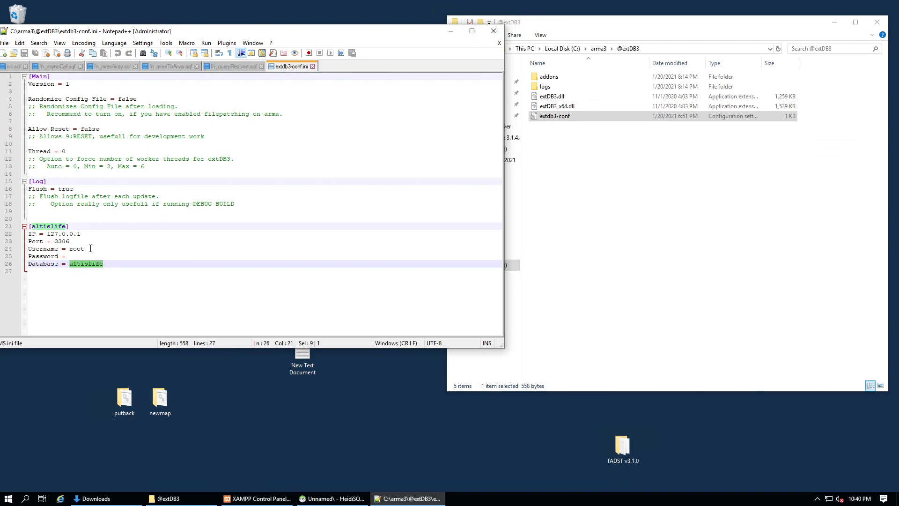
click(493, 31)
click(579, 227)
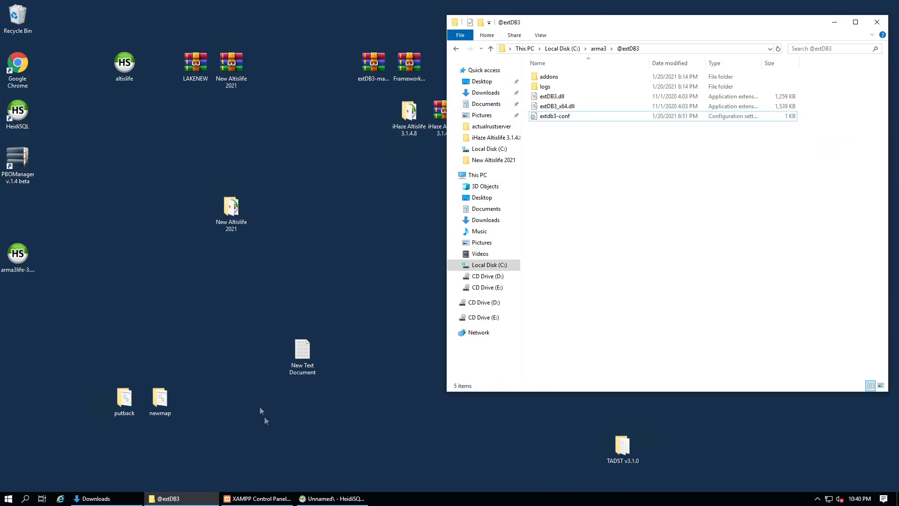
Switch to HeidiSQL and run the altislife SQL script from the desktop on the local server.
click(333, 498)
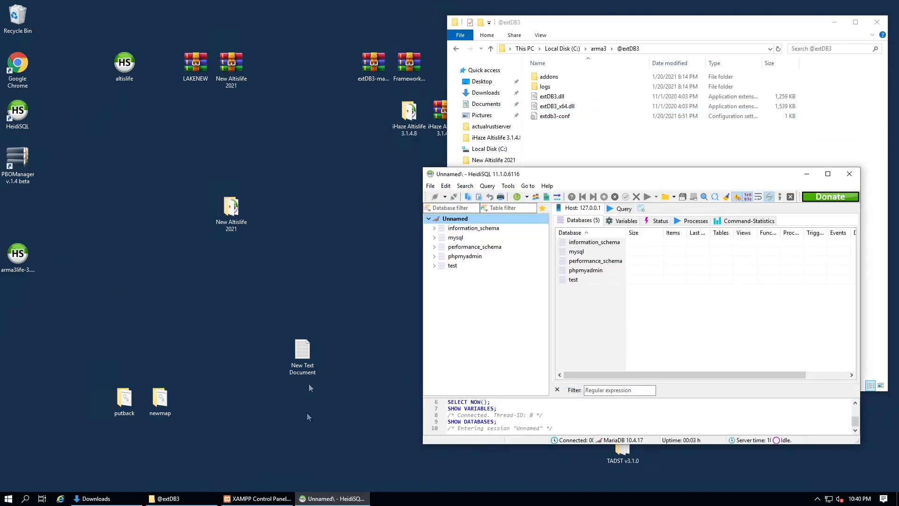
click(130, 71)
drag(550, 177, 446, 121)
click(328, 133)
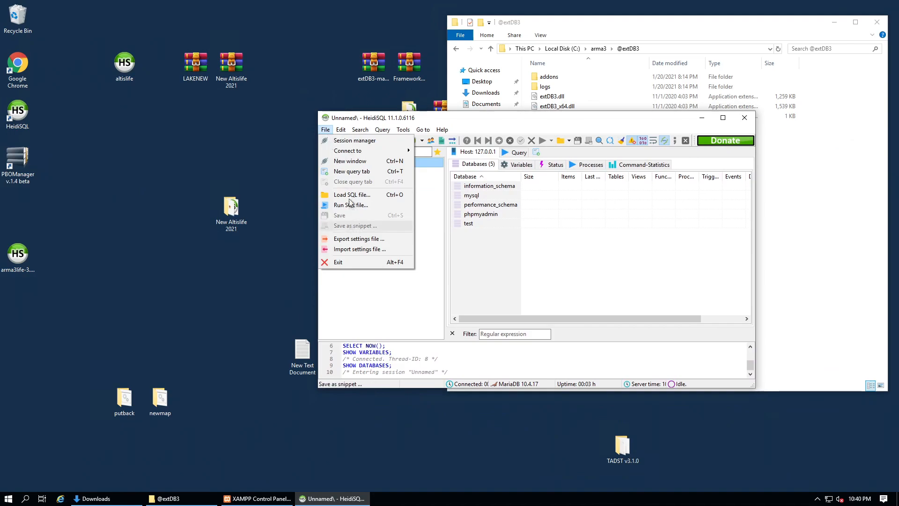
click(429, 243)
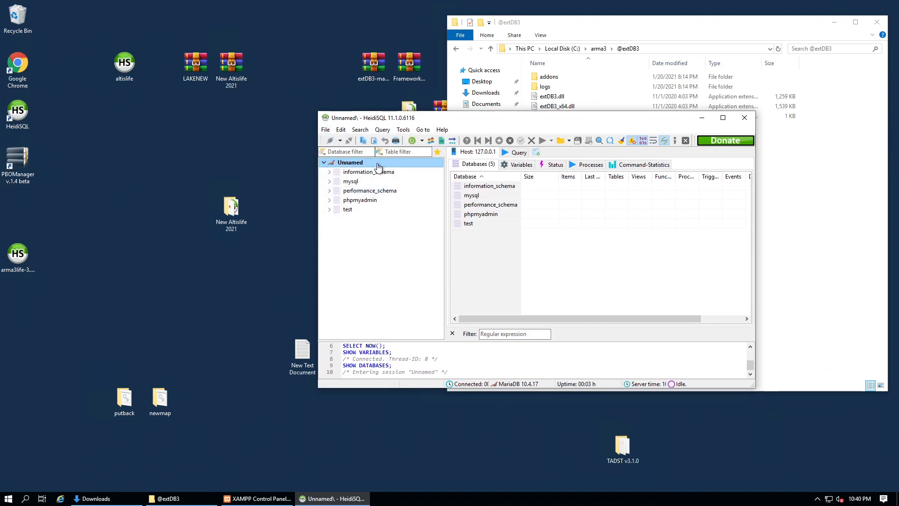
click(326, 130)
click(398, 204)
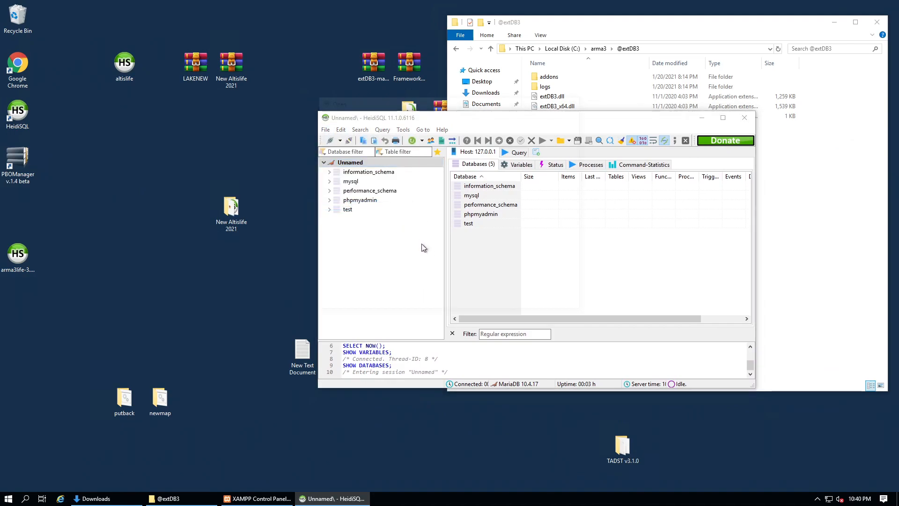
scroll(407, 211, down, 3)
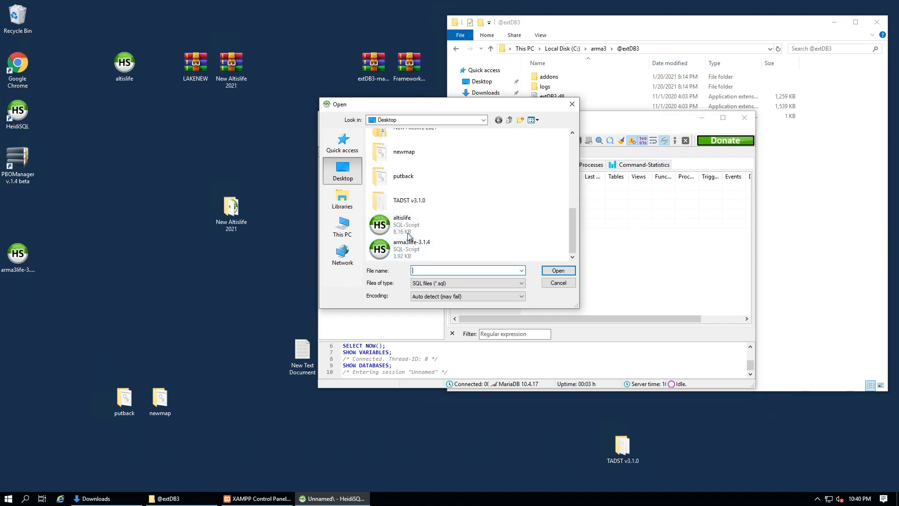
click(413, 227)
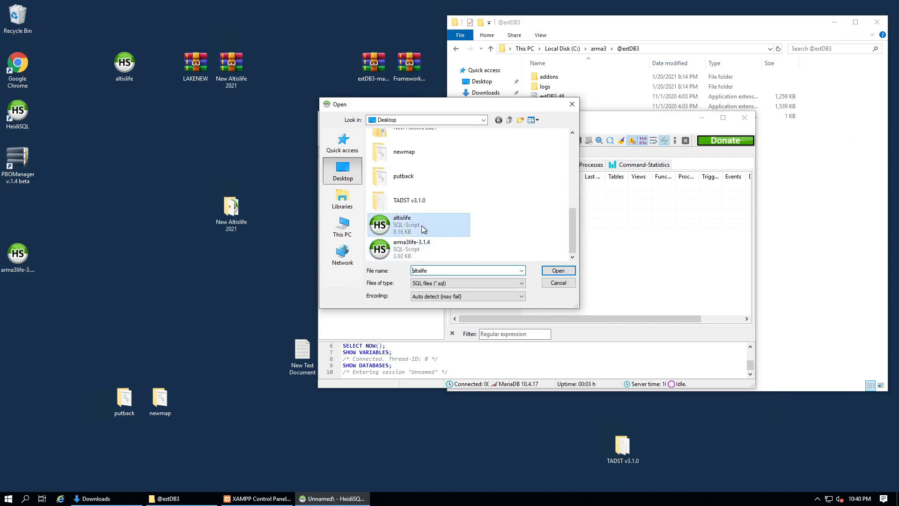
click(547, 271)
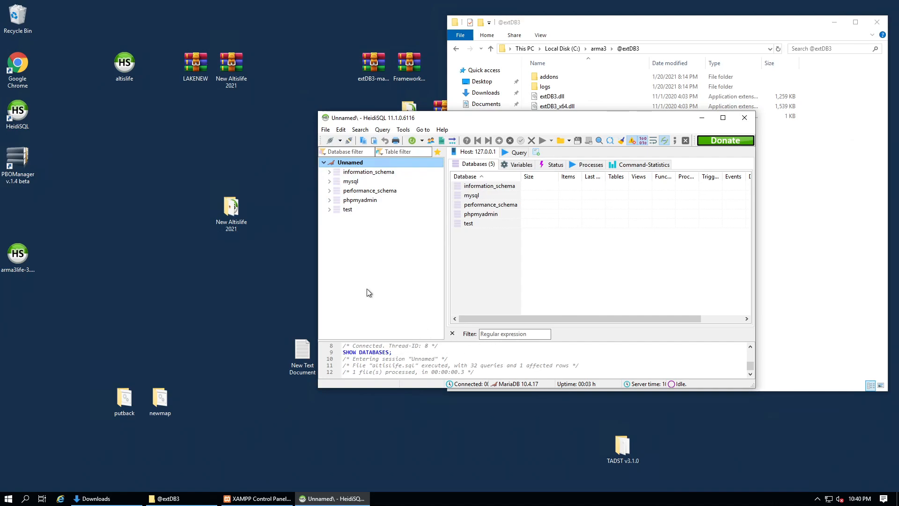
Refresh the session's database list and expand the altislife database to view its tables.
right_click(363, 276)
click(389, 430)
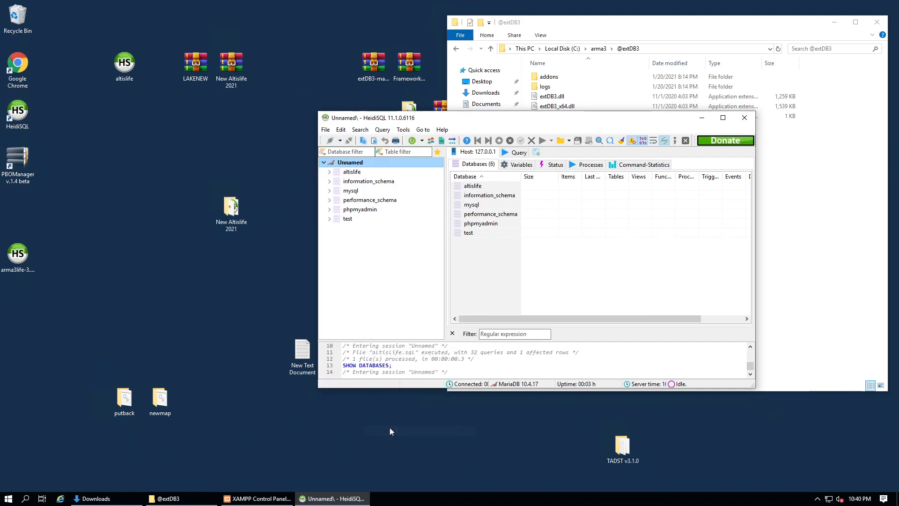
click(334, 172)
click(330, 171)
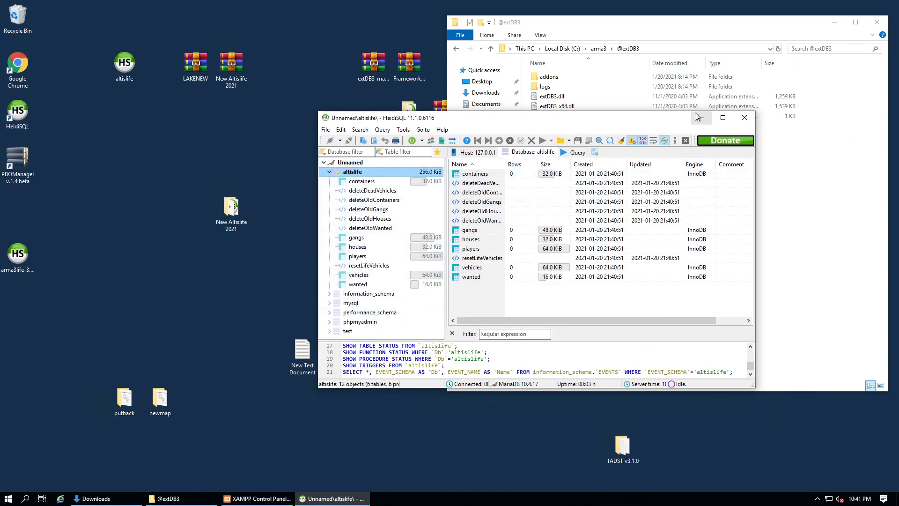
Review the root account for localhost in the user manager, close the manager, and minimize HeidiSQL.
click(431, 141)
click(454, 233)
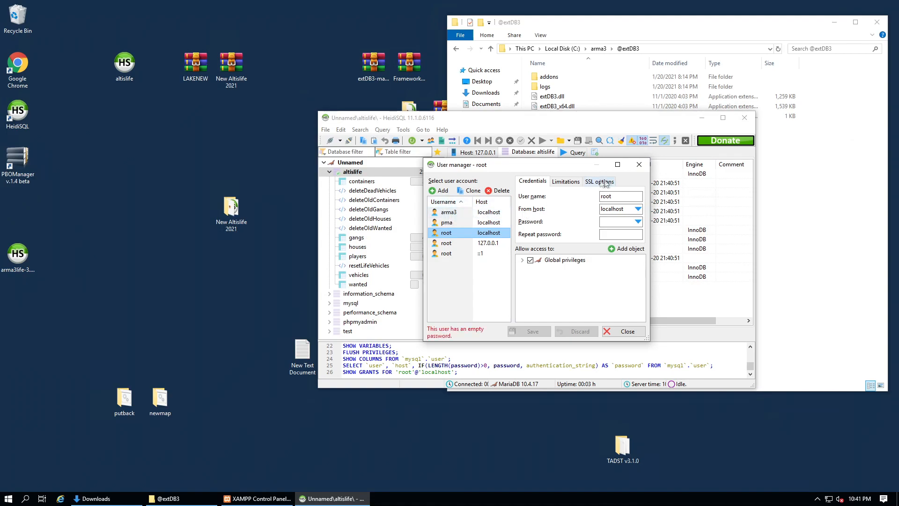
click(639, 165)
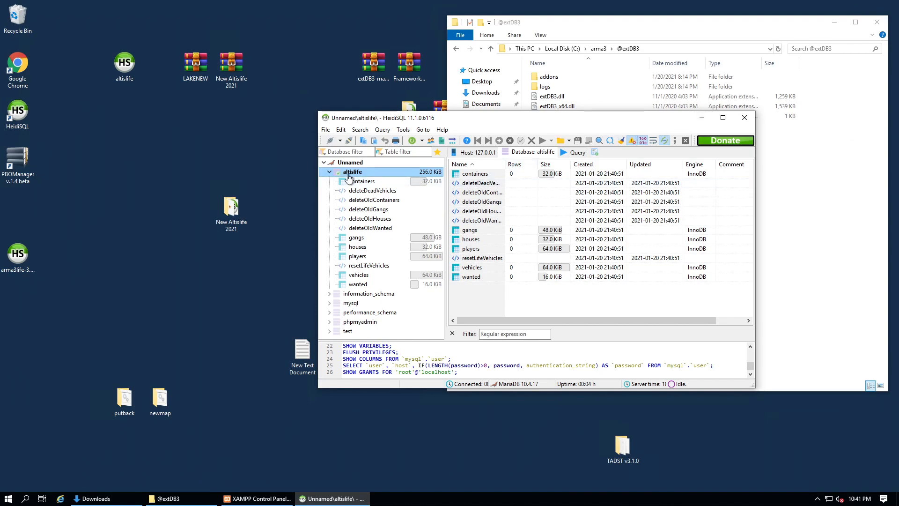
click(702, 118)
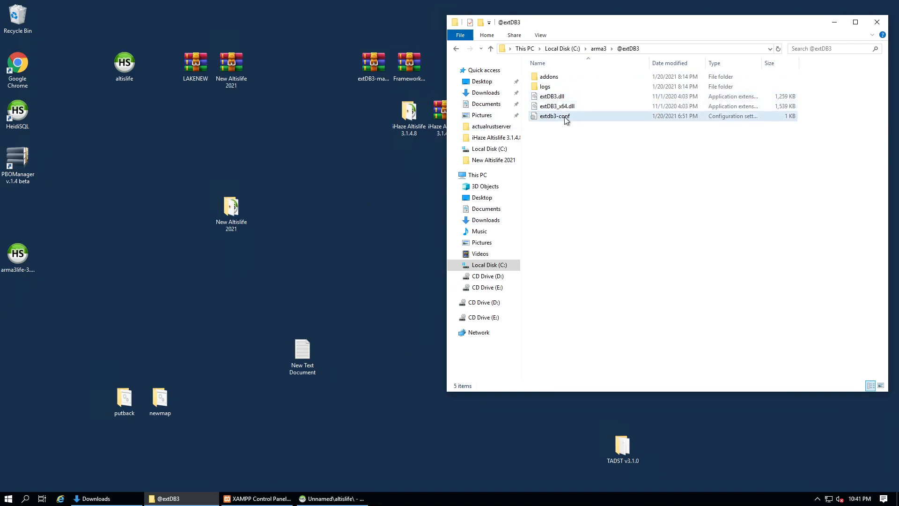
Return to C:\arma3, launch the TADST application, and place its window near the middle of the desktop.
click(599, 49)
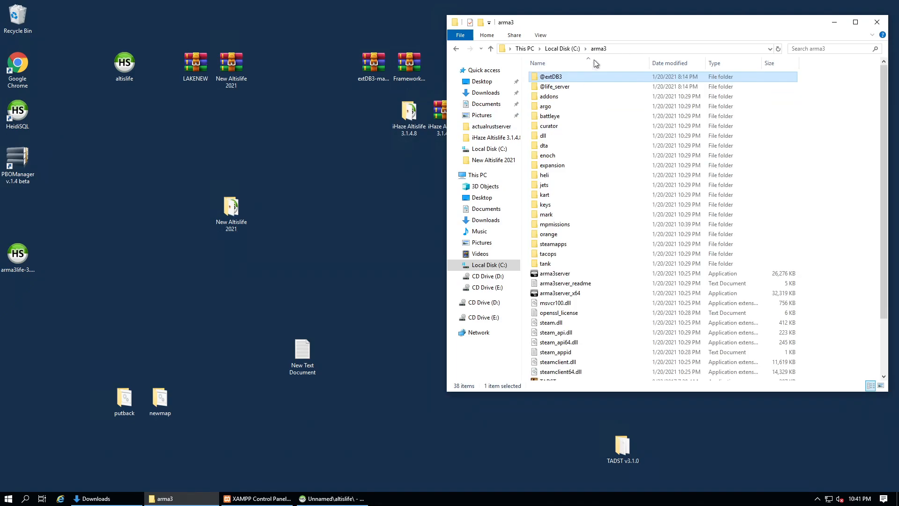
scroll(575, 286, down, 3)
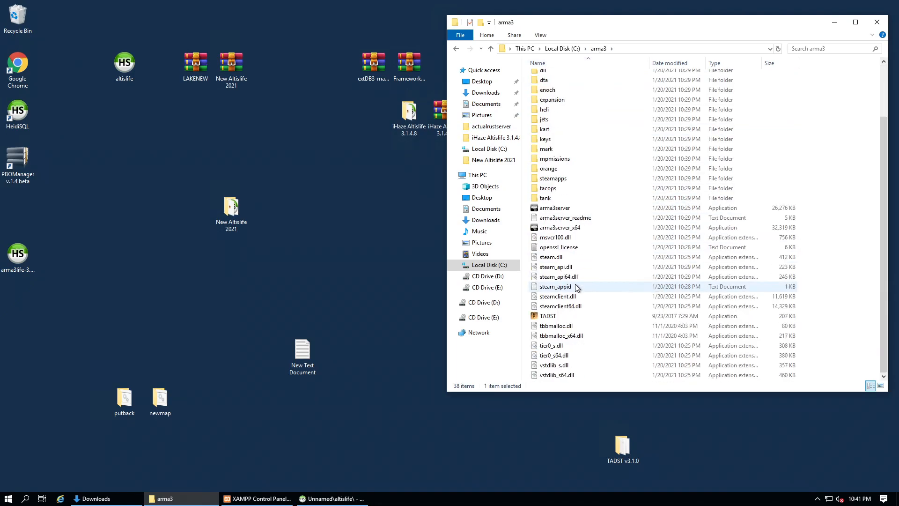
click(549, 317)
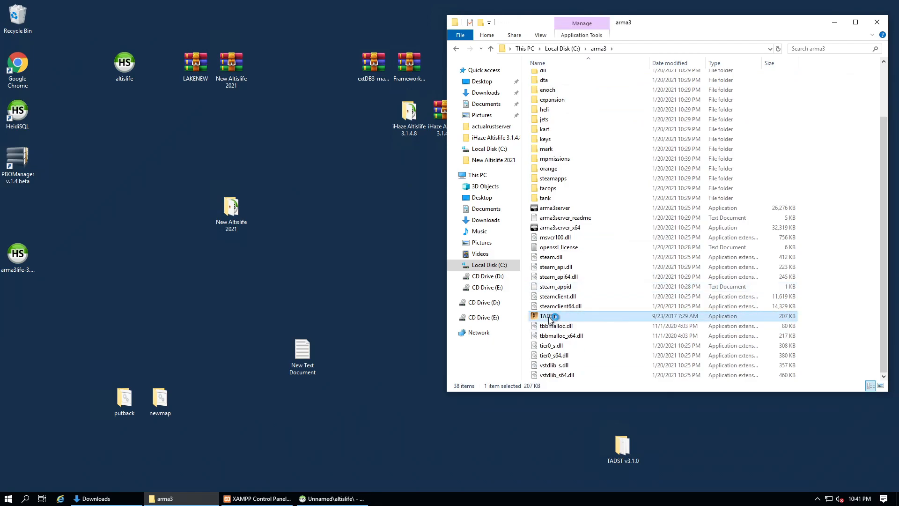
drag(149, 21, 441, 87)
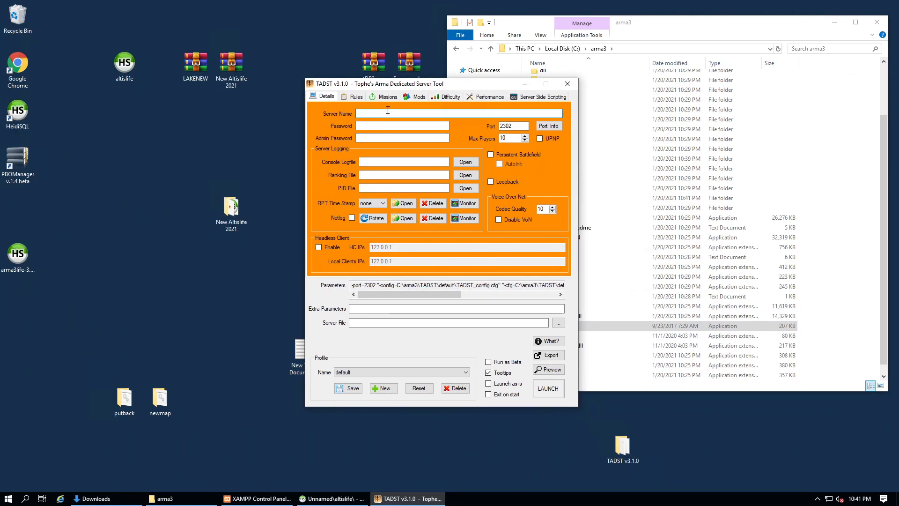
Name the server Skitzo Roleplay, set the maximum players to 100, and enable Persistent Battlefield.
text(Skitzo Roleplay)
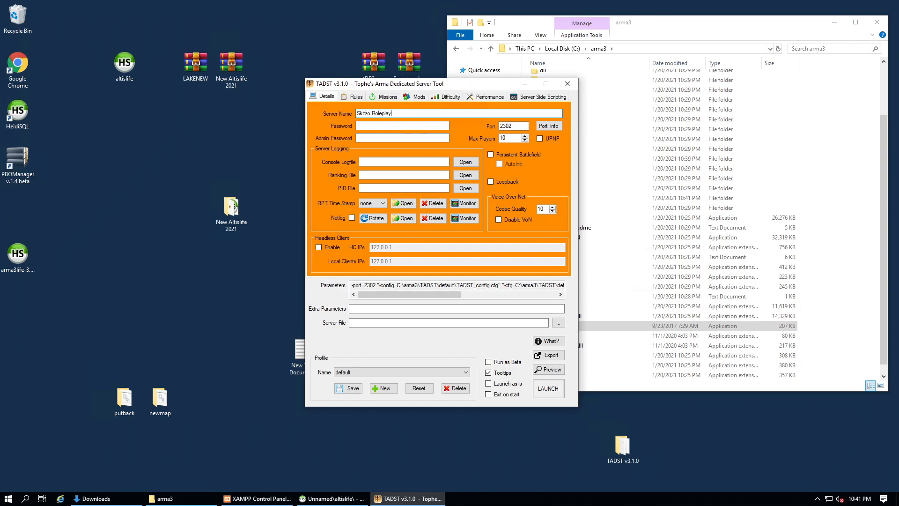
click(364, 126)
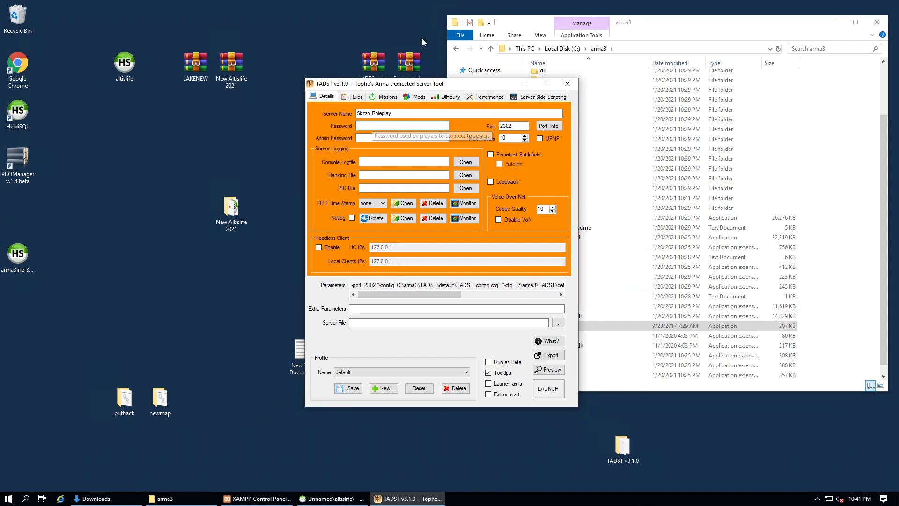
click(395, 139)
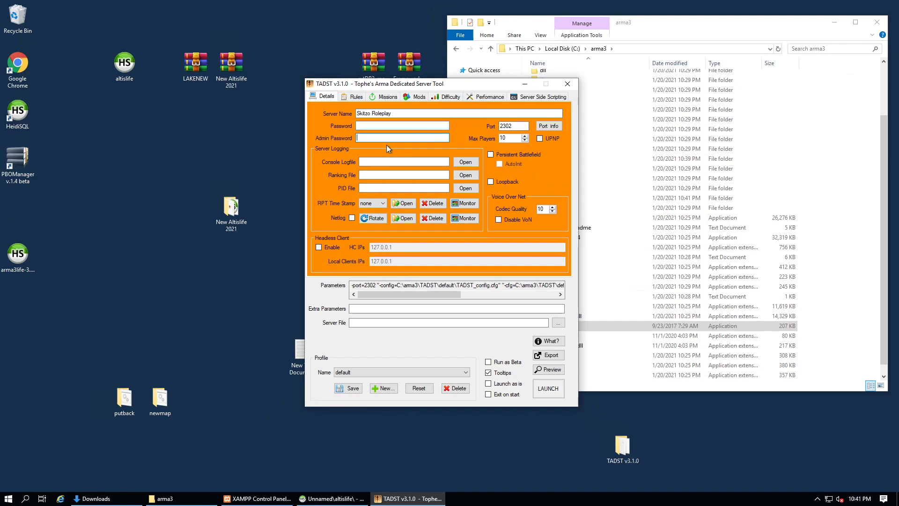
click(508, 139)
click(490, 155)
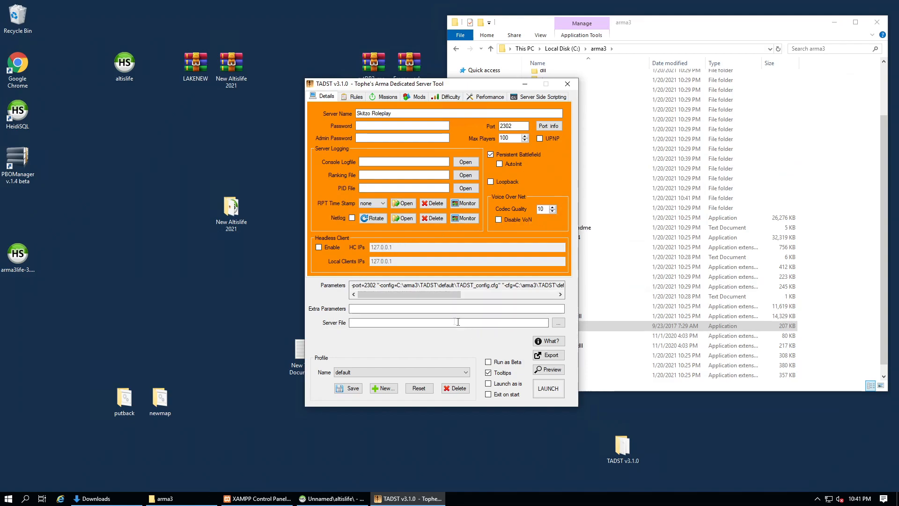
Set the server file to C:\arma3\arma3server.exe and include the Altis_Life.Altis mission in the mission cycle.
click(372, 323)
text(C:\arma3\arma3server.exe)
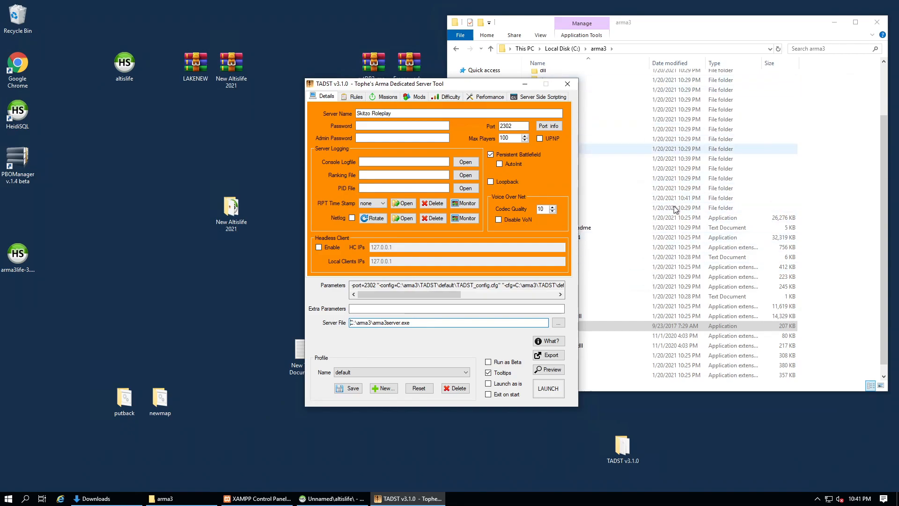
click(350, 98)
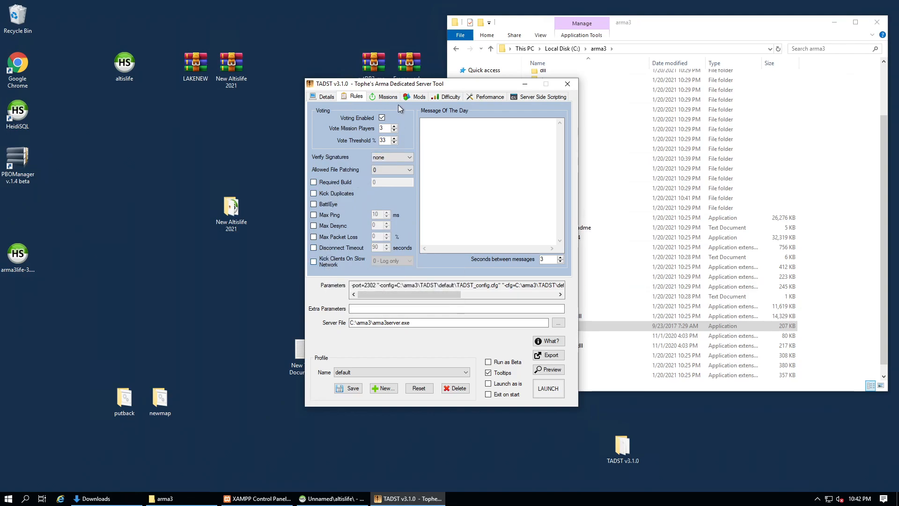
click(384, 96)
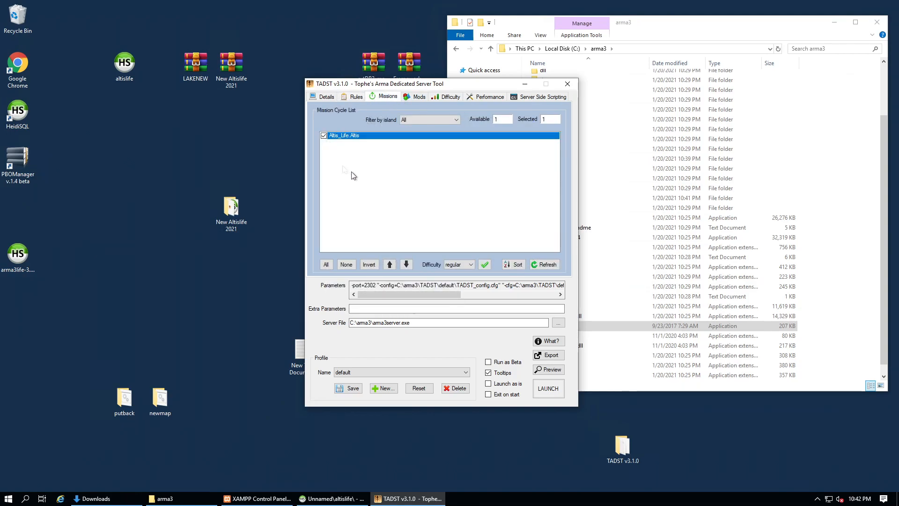
drag(390, 86, 283, 89)
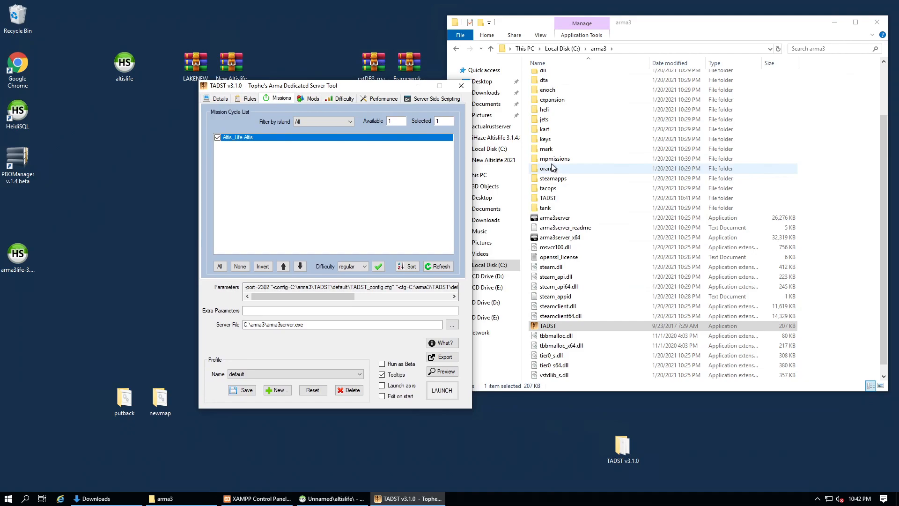
click(304, 99)
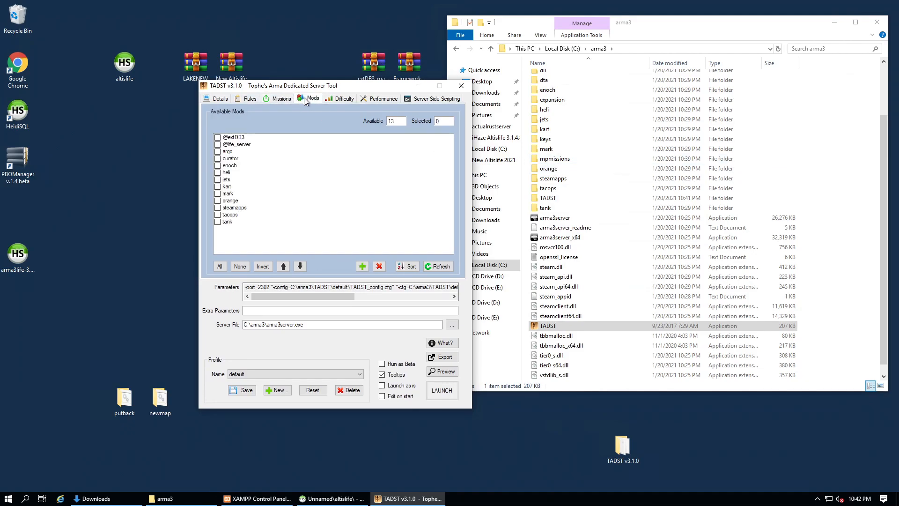
click(218, 138)
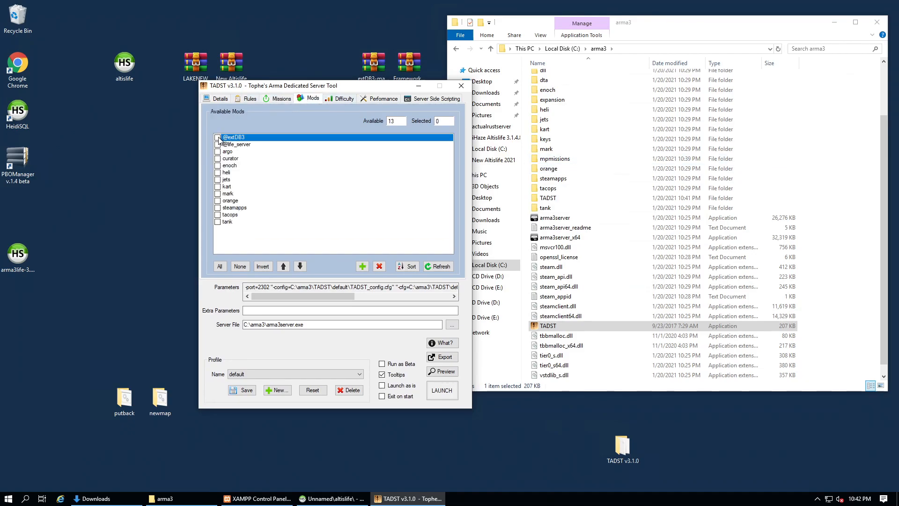
click(218, 146)
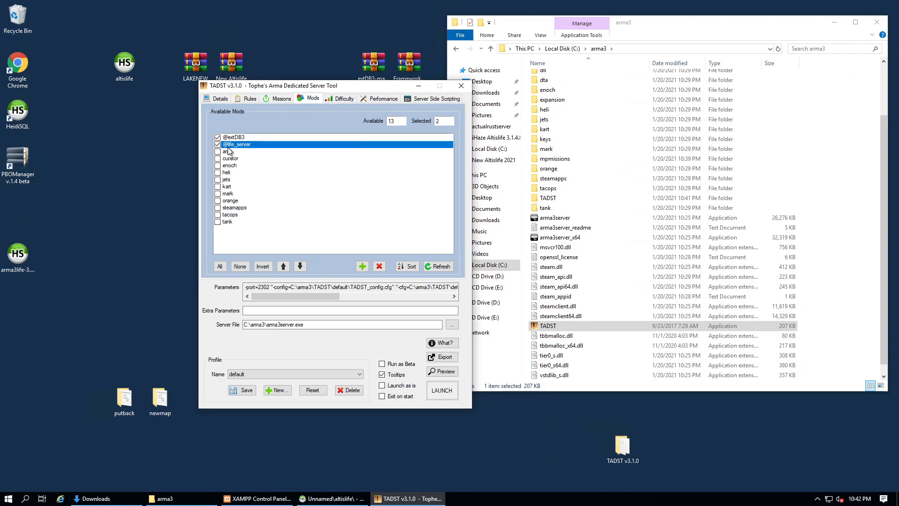
Review the difficulty settings, return to the server details, and launch the dedicated server with the TADST window moved over the arma3 folder.
click(340, 100)
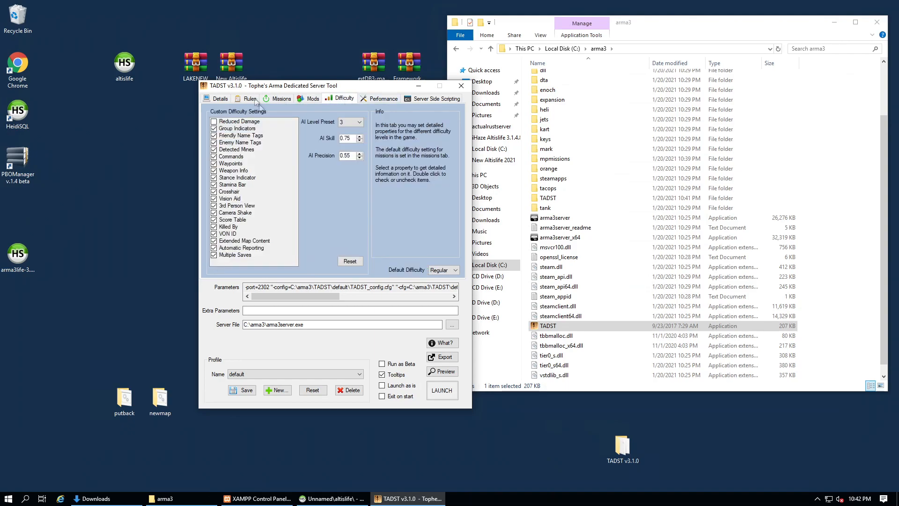
click(210, 99)
drag(257, 90, 643, 109)
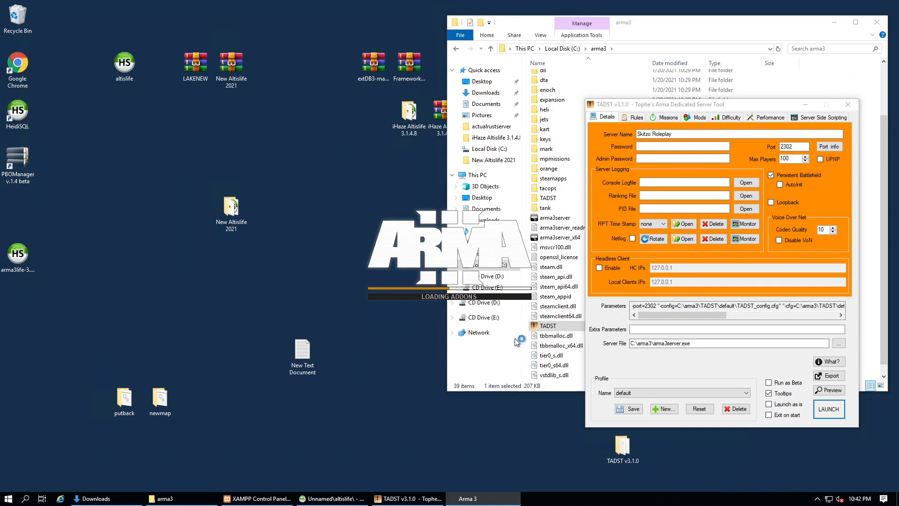
Minimize the remote desktop, start the game from the Arma 3 launcher on the local PC, and minimize the launcher.
click(542, 6)
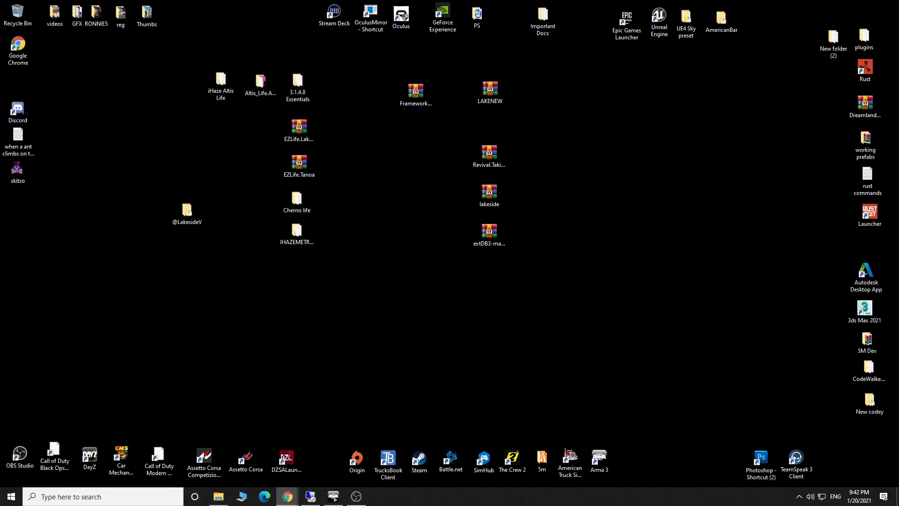
click(333, 496)
click(164, 385)
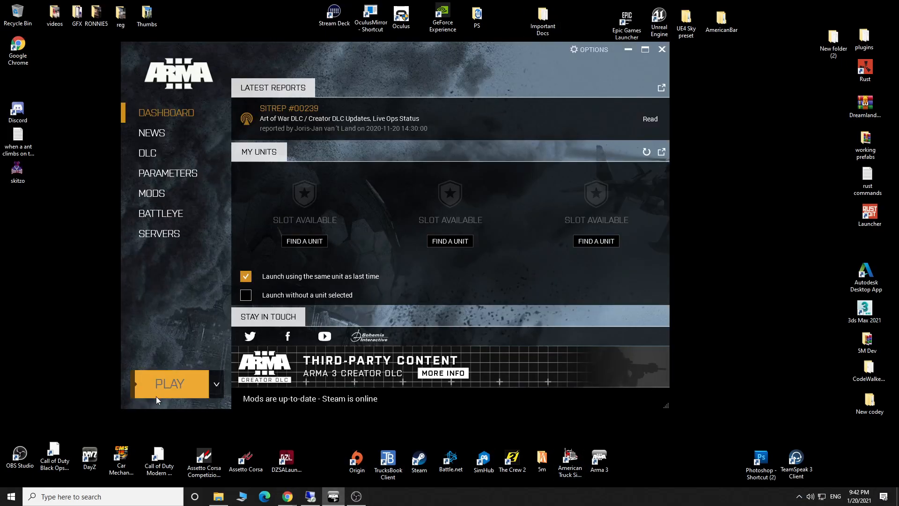
click(627, 50)
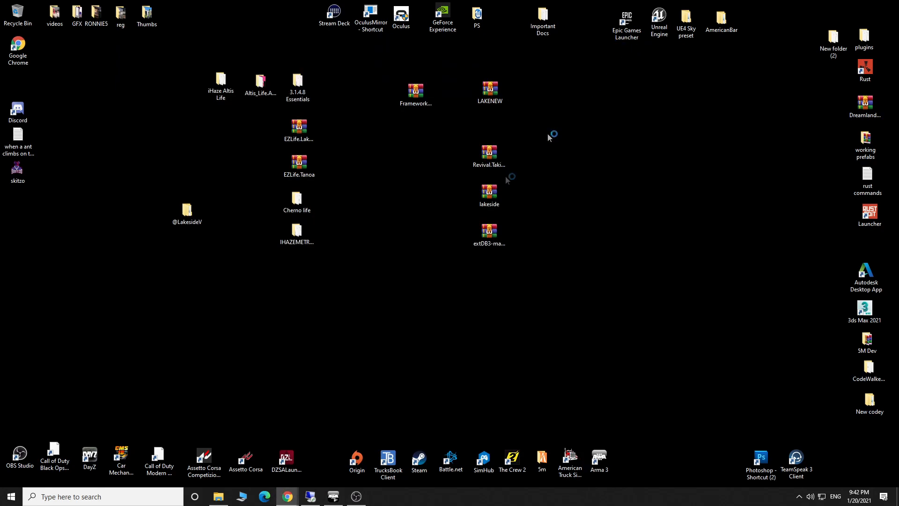
Switch between the remote server and the local PC to check the loading progress of the Arma 3 server and game.
click(316, 499)
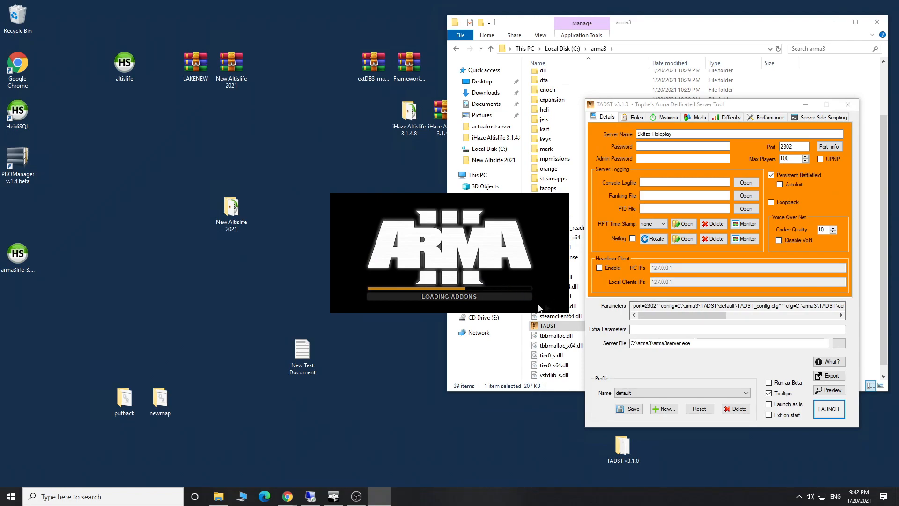
mouse_move(506, 5)
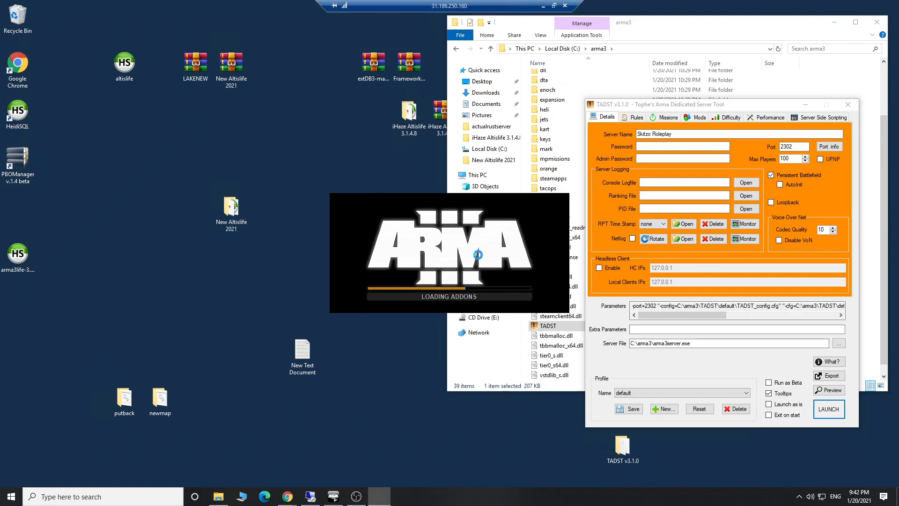
click(542, 7)
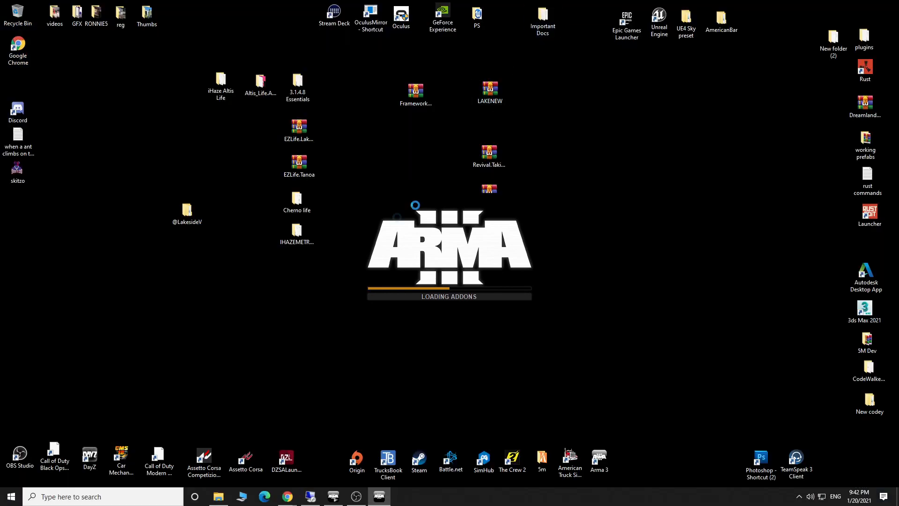
click(311, 496)
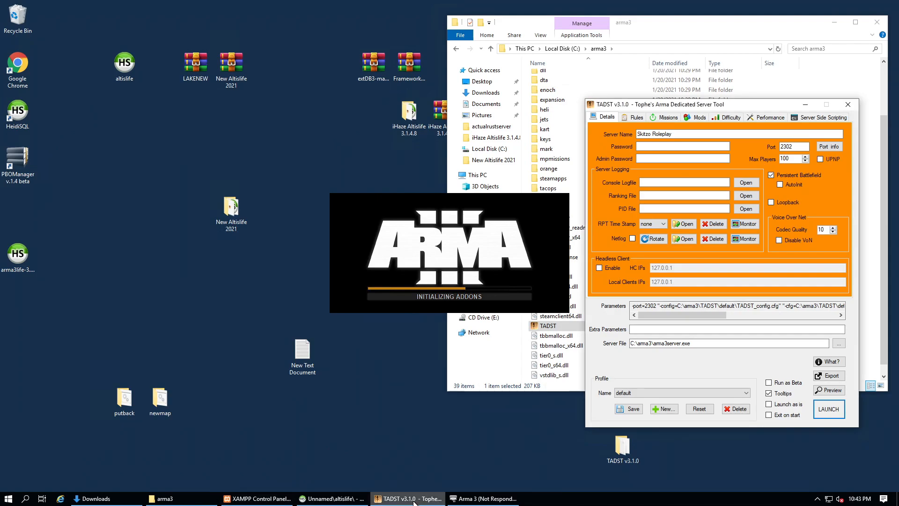
Bring the arma3 folder window to the front on the remote server and close the Downloads window.
click(554, 375)
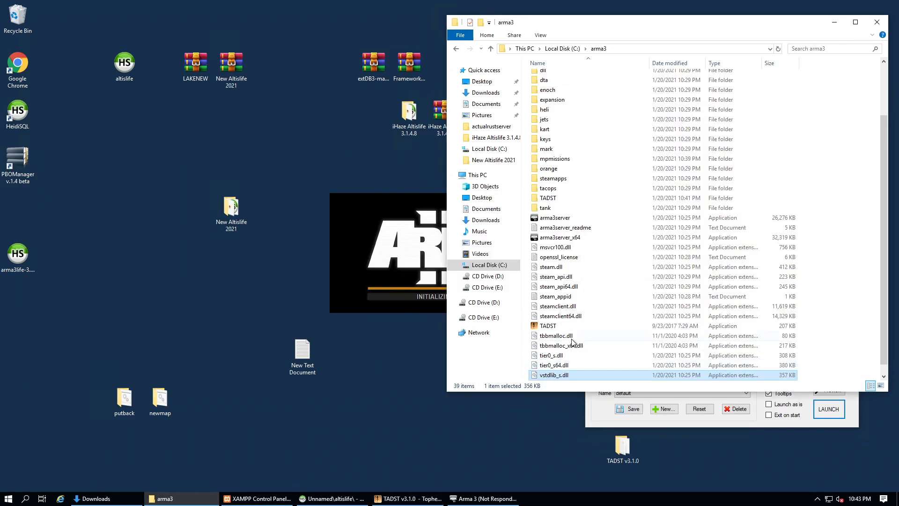
click(366, 406)
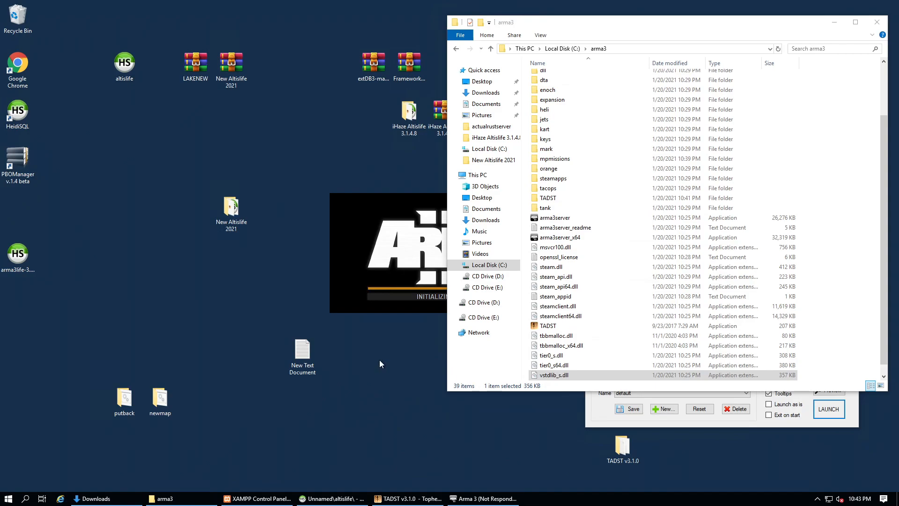
right_click(127, 493)
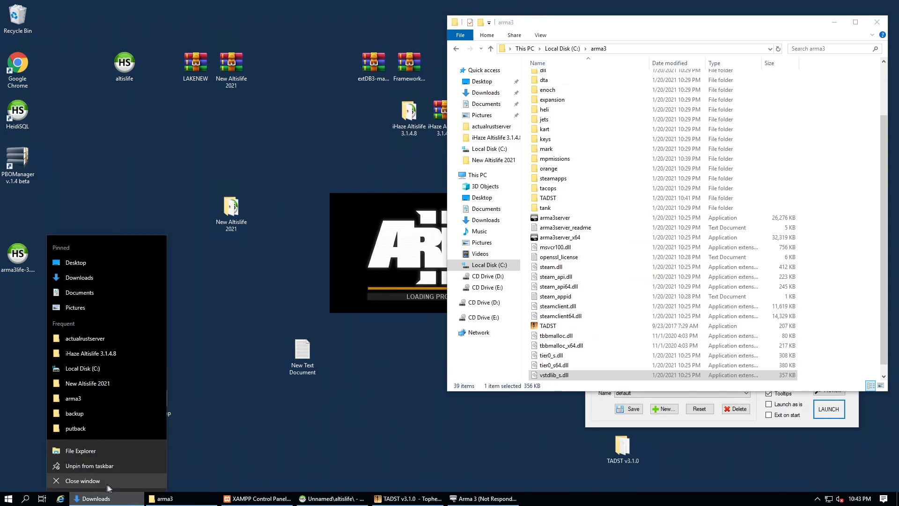
click(110, 480)
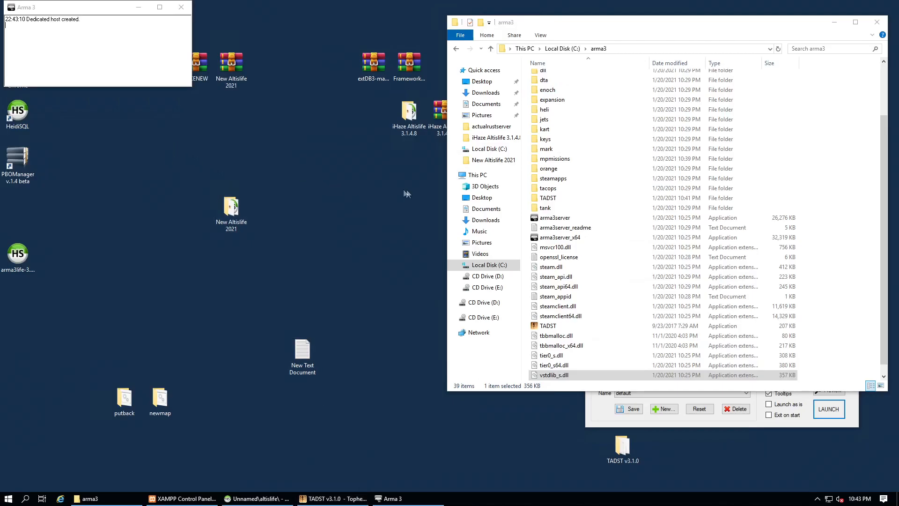
Switch to the local Arma 3 game, open the multiplayer server browser, and join the Skitzo Roleplay server.
click(114, 12)
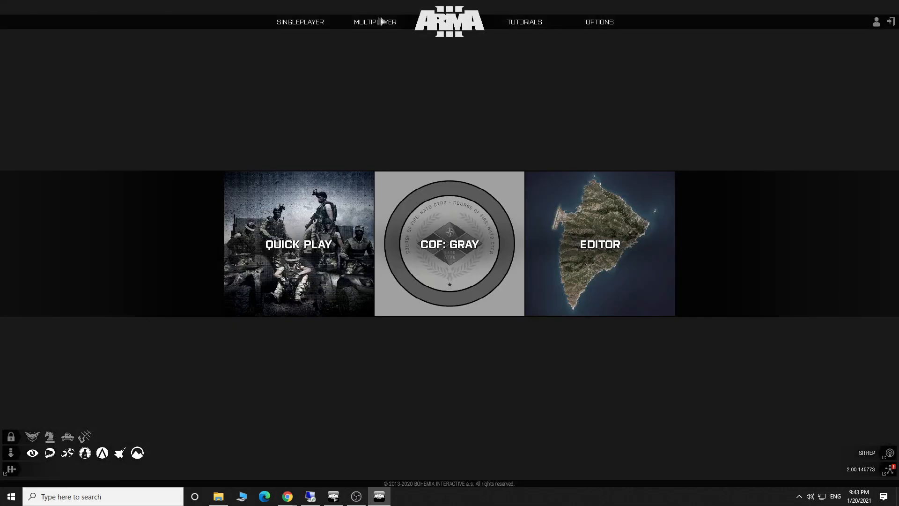
mouse_move(302, 25)
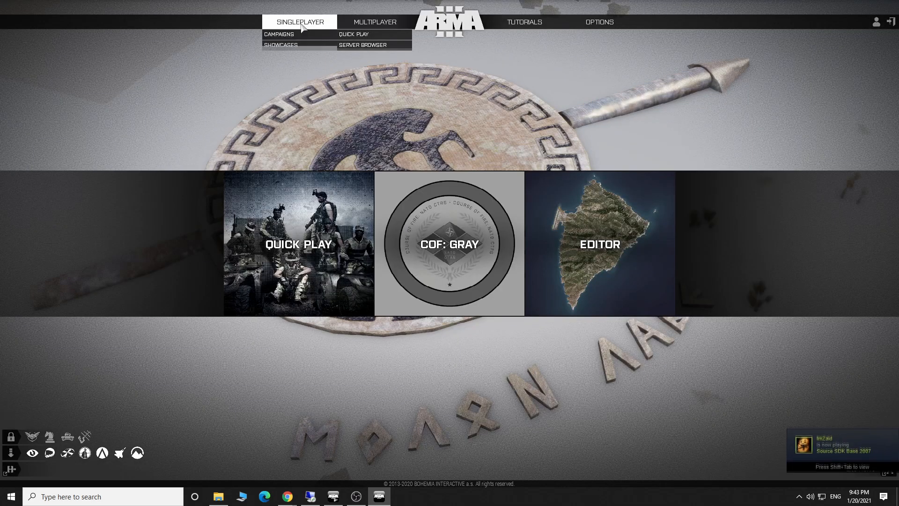
mouse_move(375, 22)
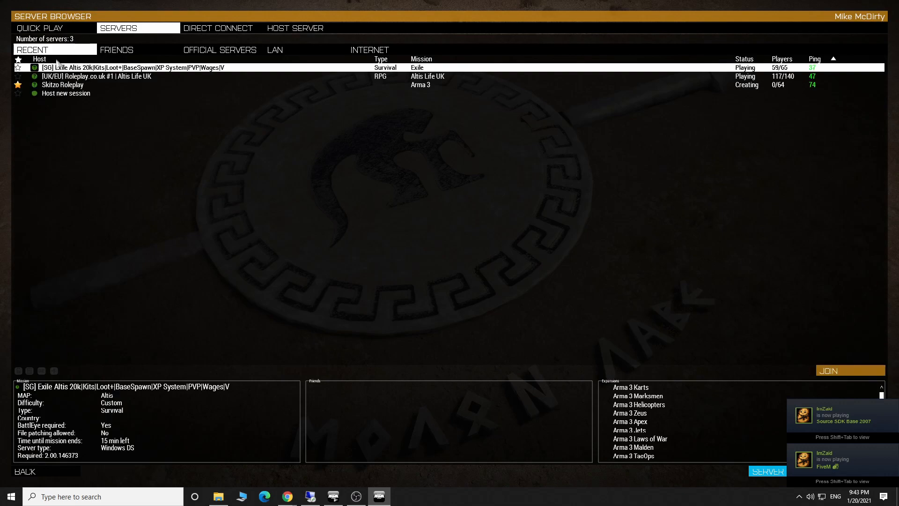
click(77, 80)
click(72, 86)
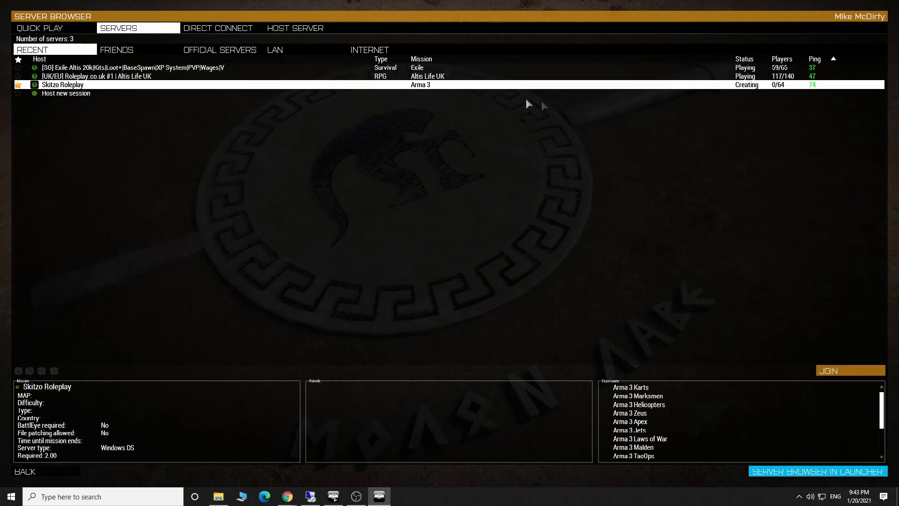
double_click(428, 87)
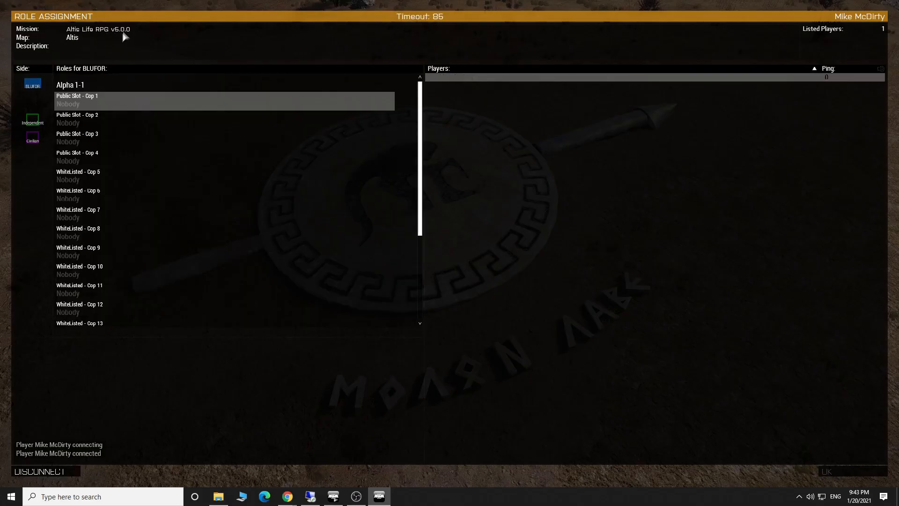
Choose the Civilian side, take the Civilian 4 slot, and confirm the role assignment.
click(33, 138)
click(161, 259)
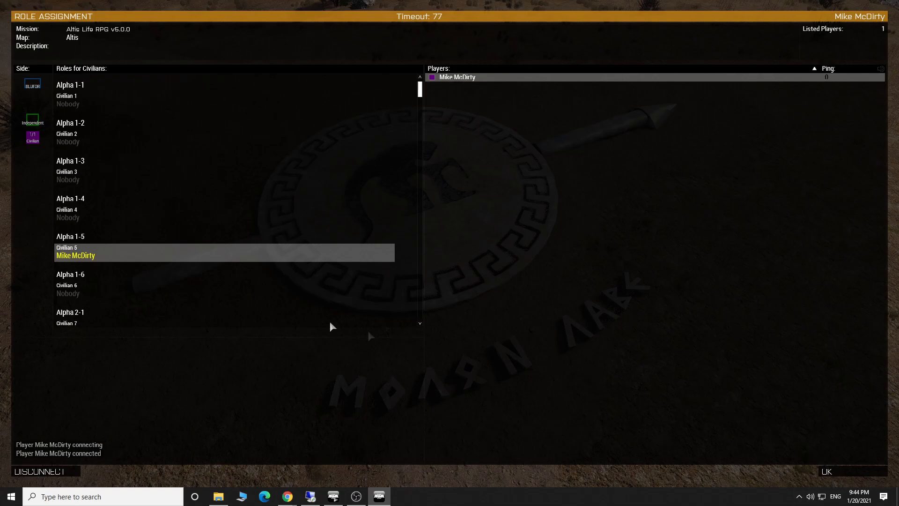
click(169, 210)
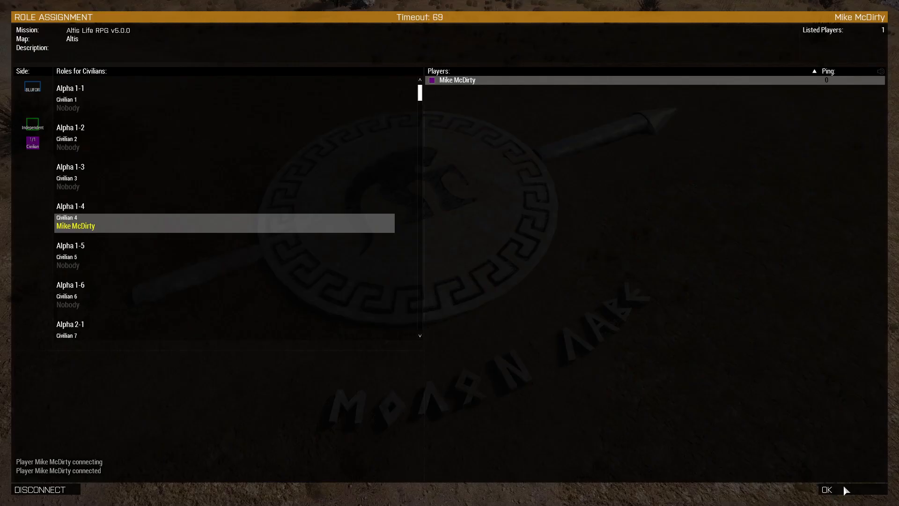
click(845, 488)
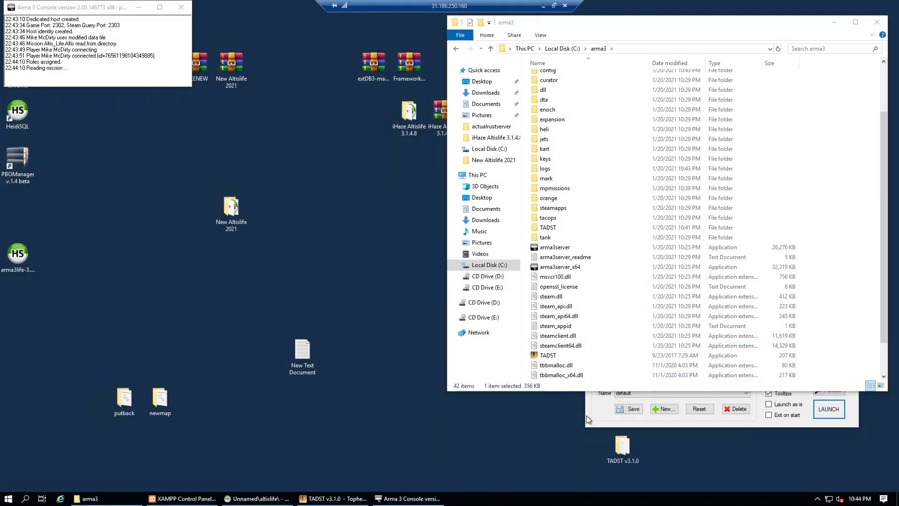
Switch to TADST on the remote server, examine the RPT log in its monitor, and close the monitor.
click(590, 419)
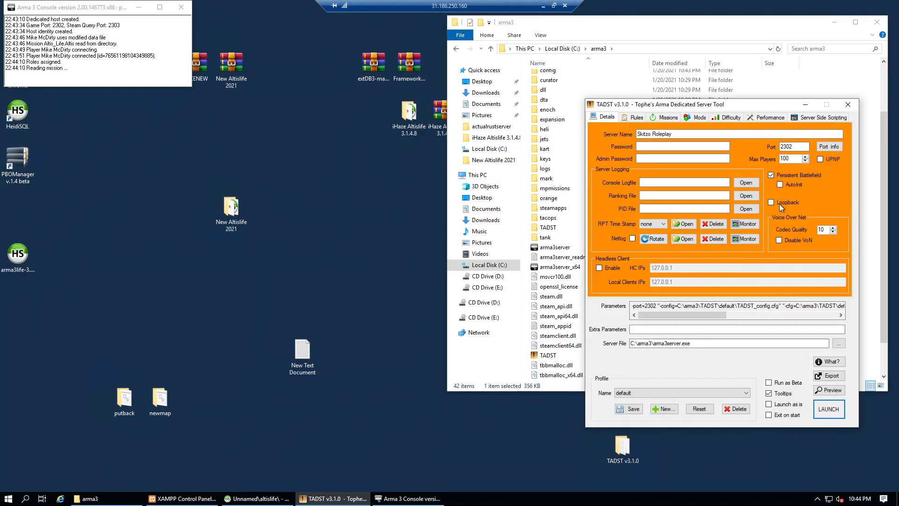
click(745, 223)
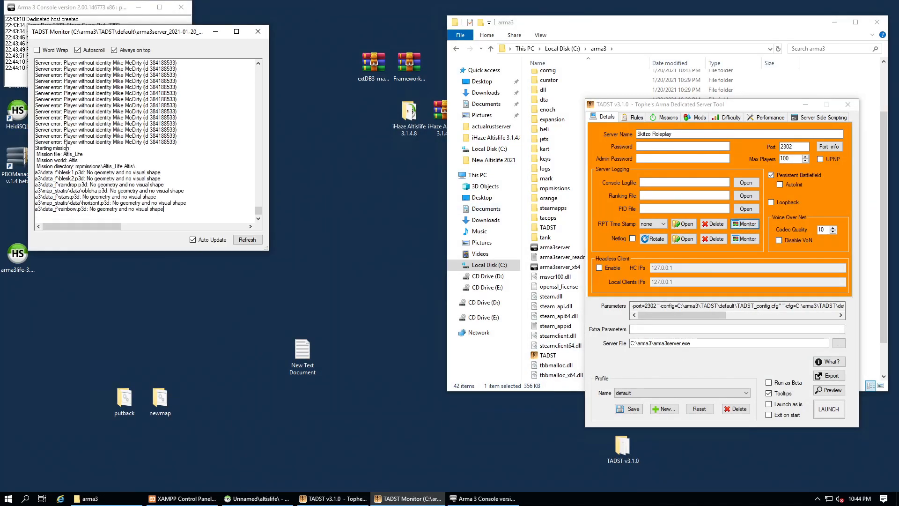
click(258, 31)
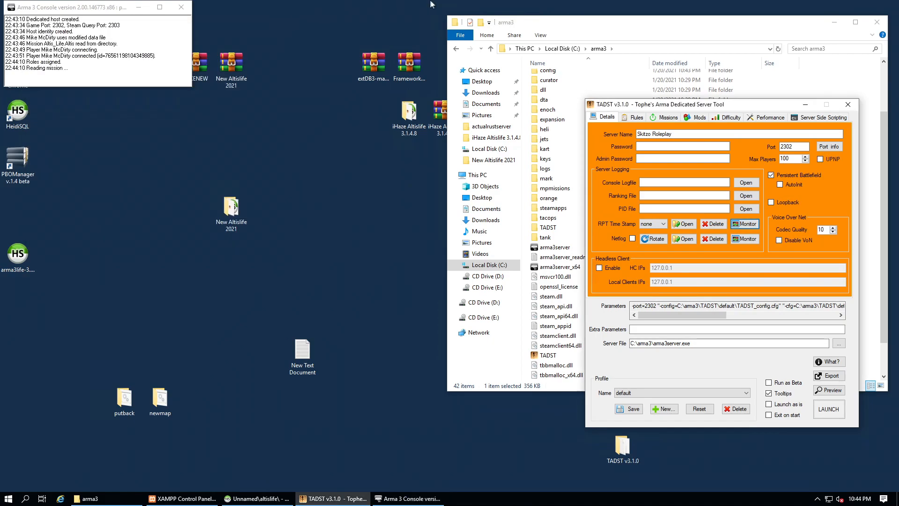
Leave the remote server session, return to the local Arma 3 game, and continue from the Altis Life briefing map.
click(539, 6)
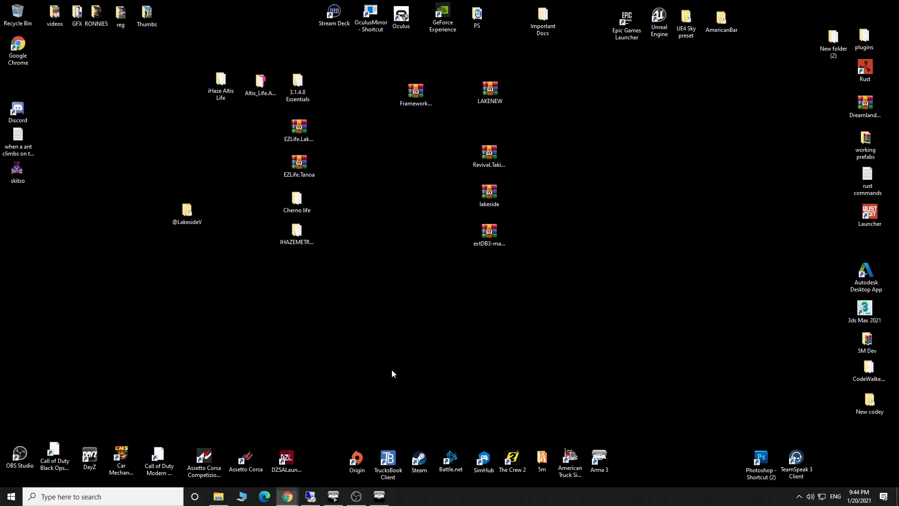
click(379, 496)
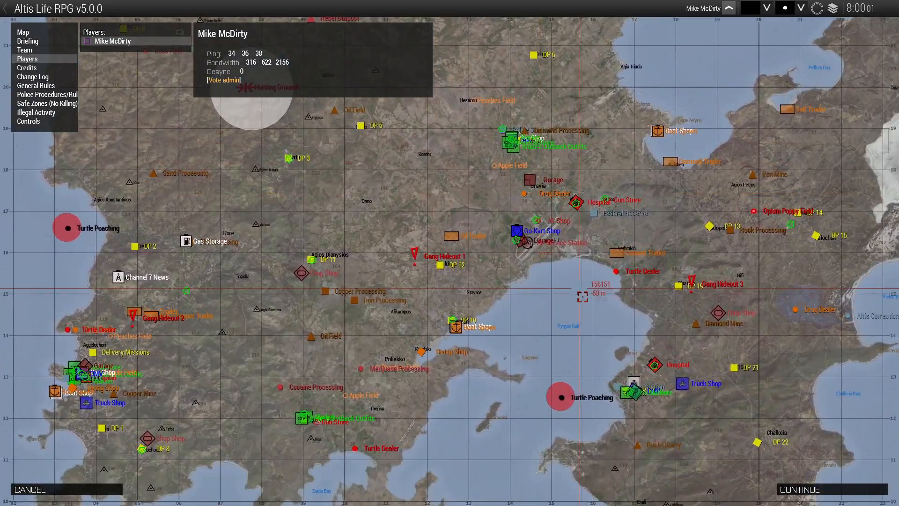
scroll(582, 296, up, 2)
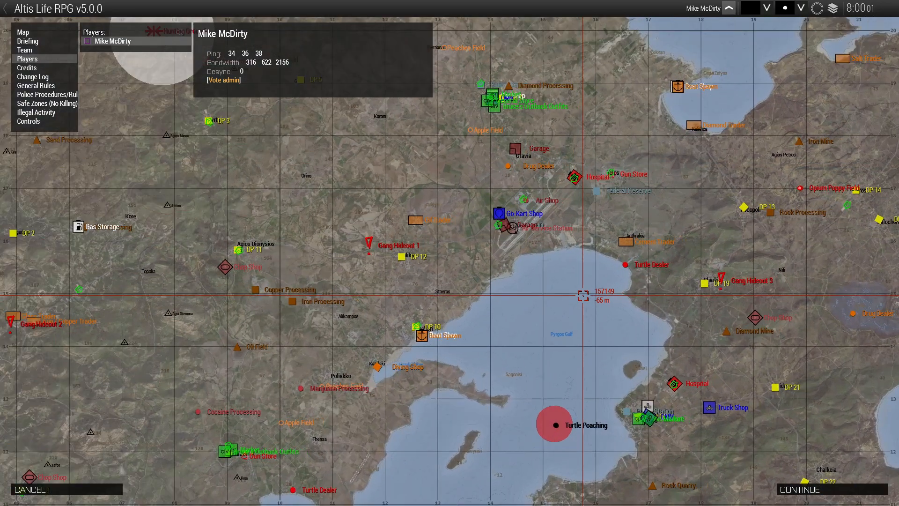
click(800, 489)
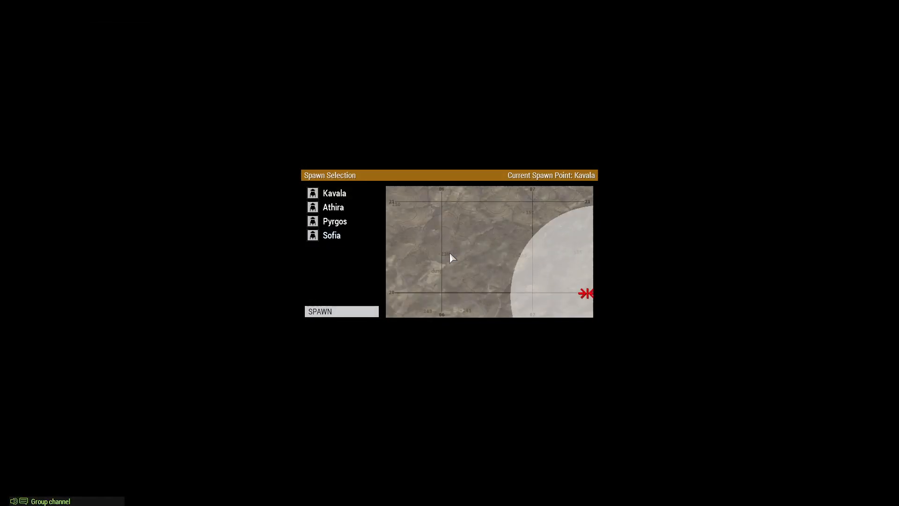
Spawn the civilian at Pyrgos and dismiss the welcome notice.
click(332, 223)
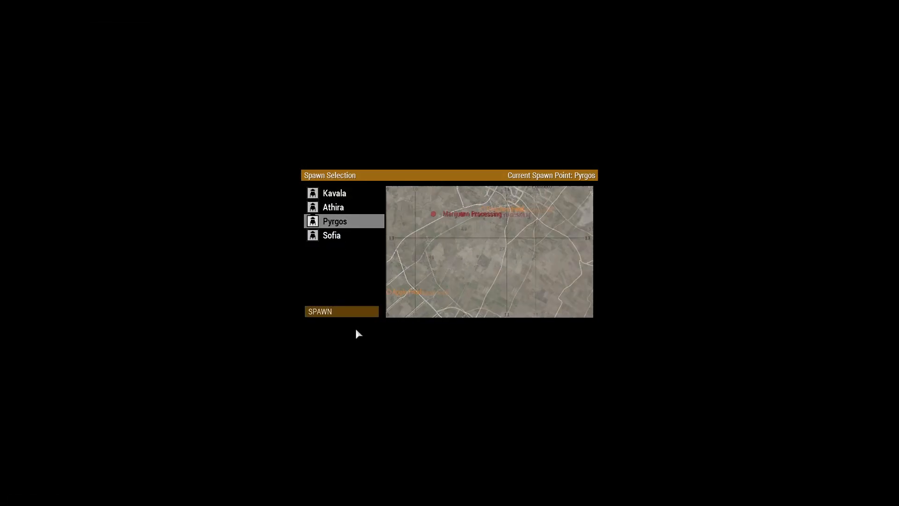
click(342, 312)
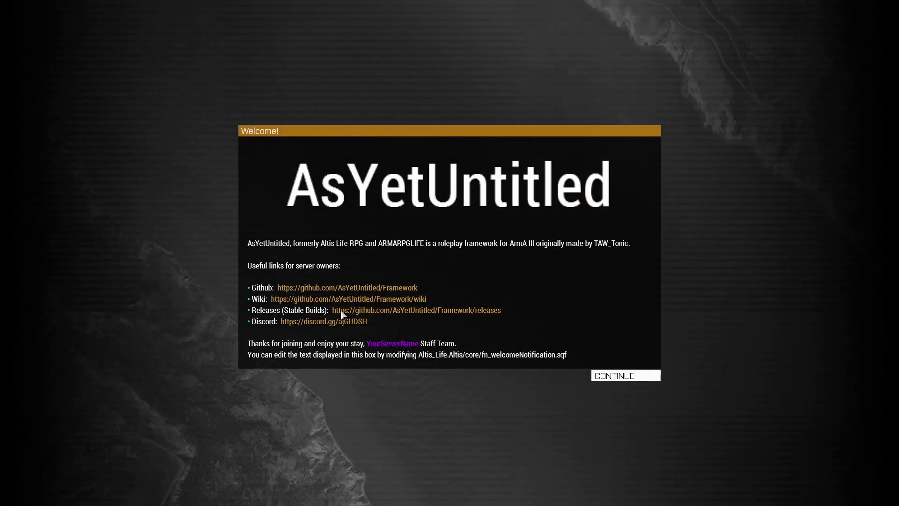
click(621, 378)
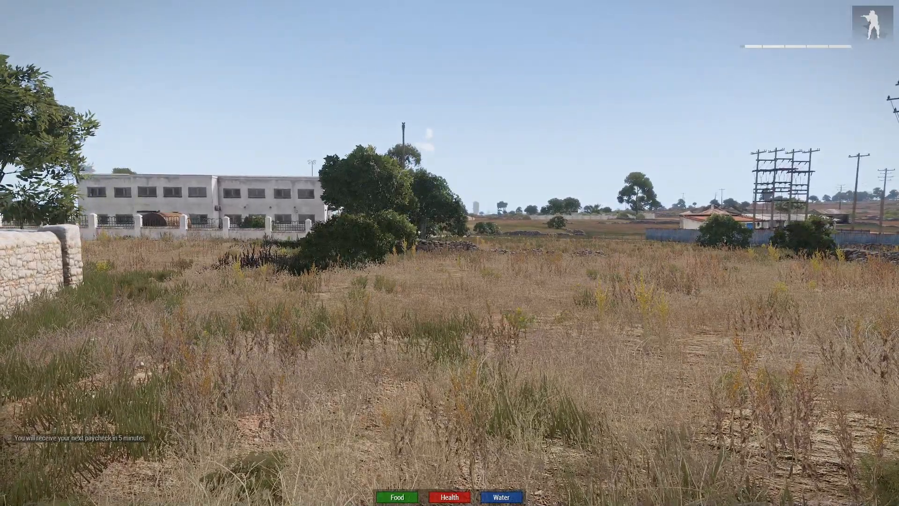
Look around the Pyrgos spawn area in first-person view to check that the mission has loaded.
key(y)
click(578, 335)
click(317, 265)
click(315, 331)
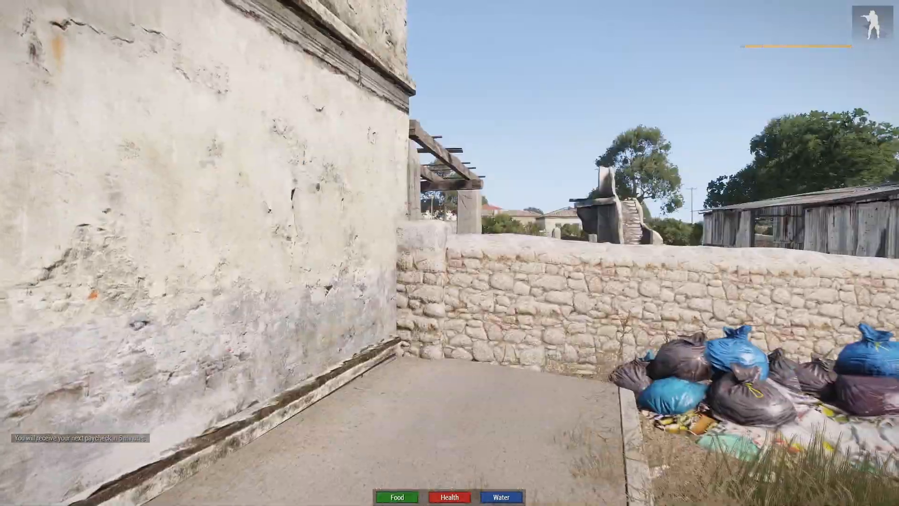
key(w)
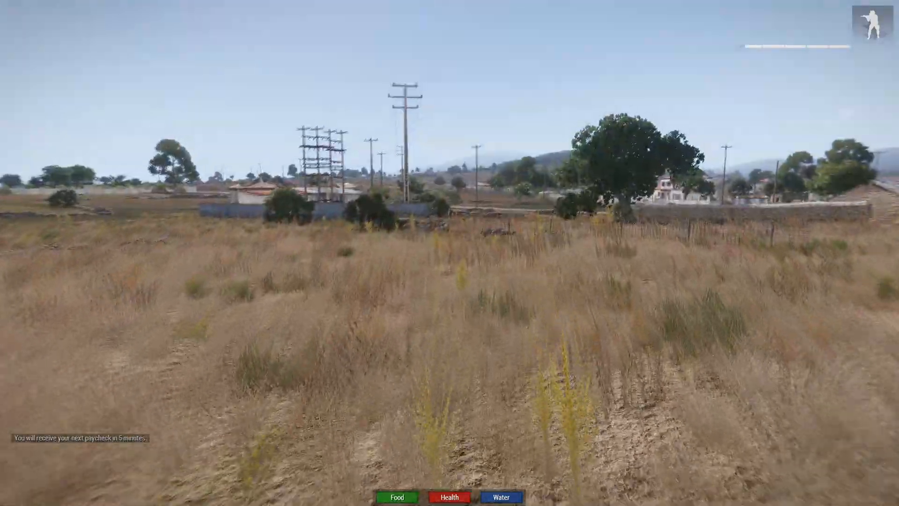
Switch to third-person view, run the character past the houses to the paved street, and open the game's pause menu.
key(KP_Enter)
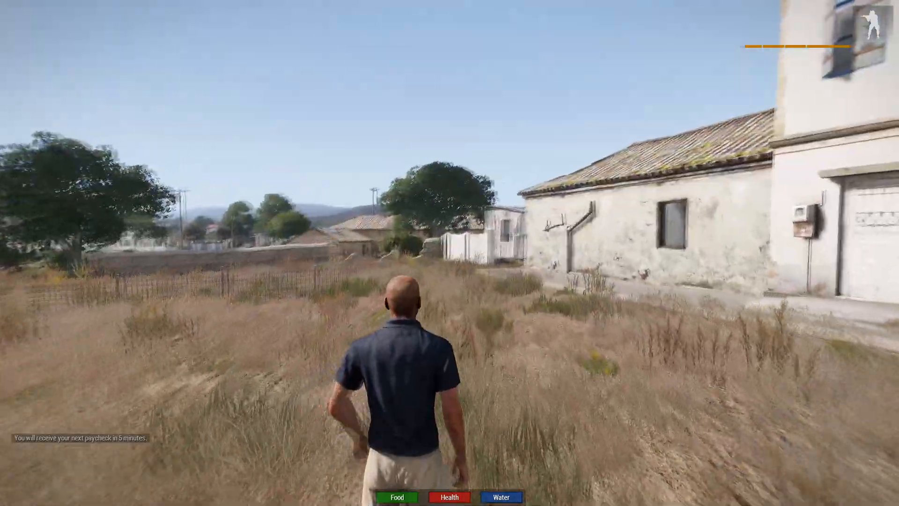
key(w)
key(w)
key(w)
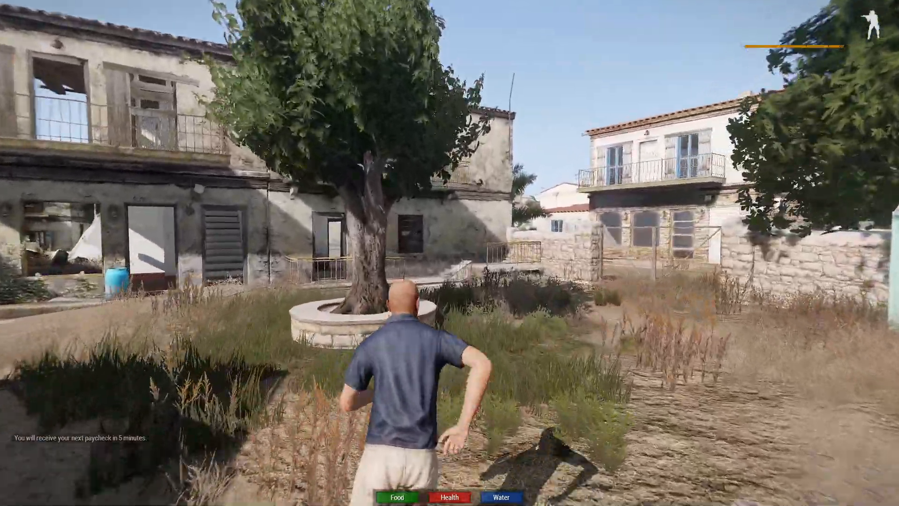
key(w)
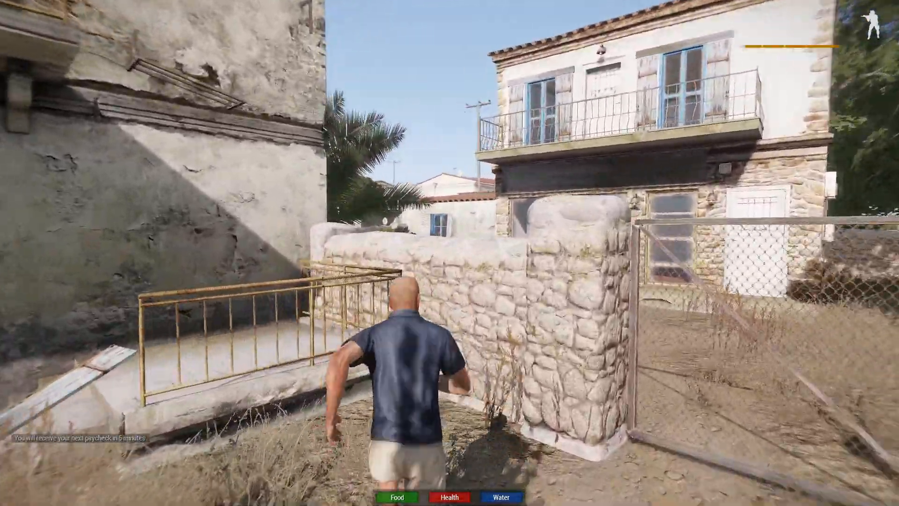
key(w)
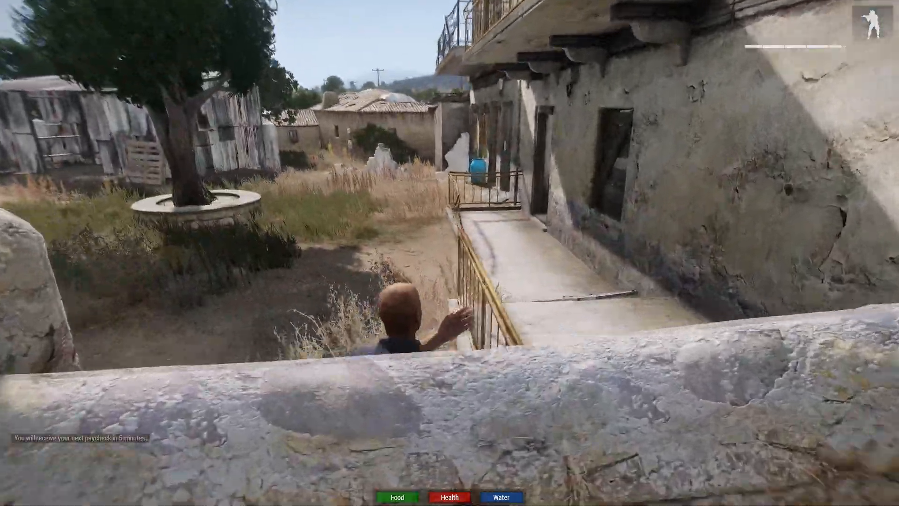
key(w)
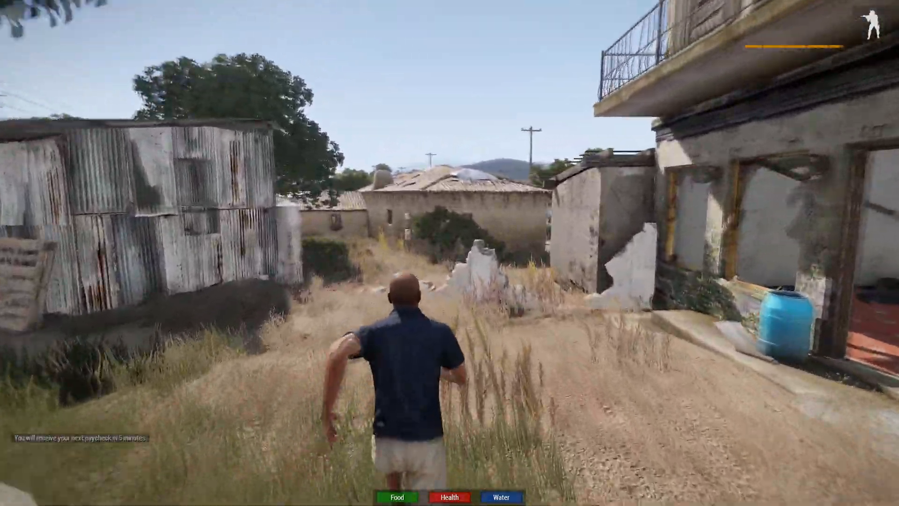
key(w)
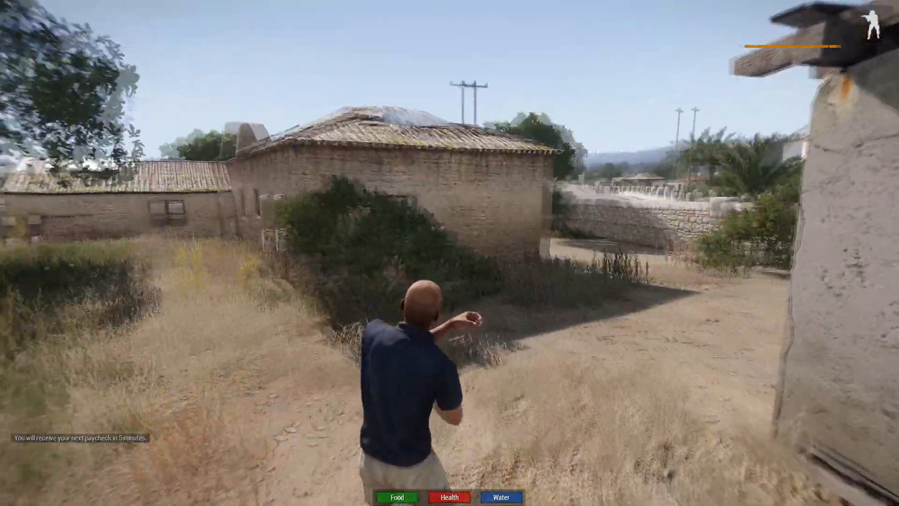
key(w)
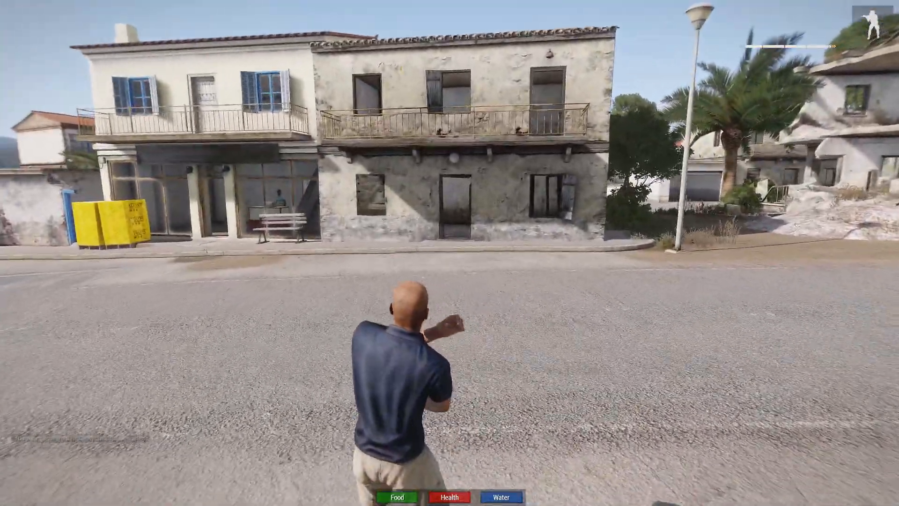
key(Escape)
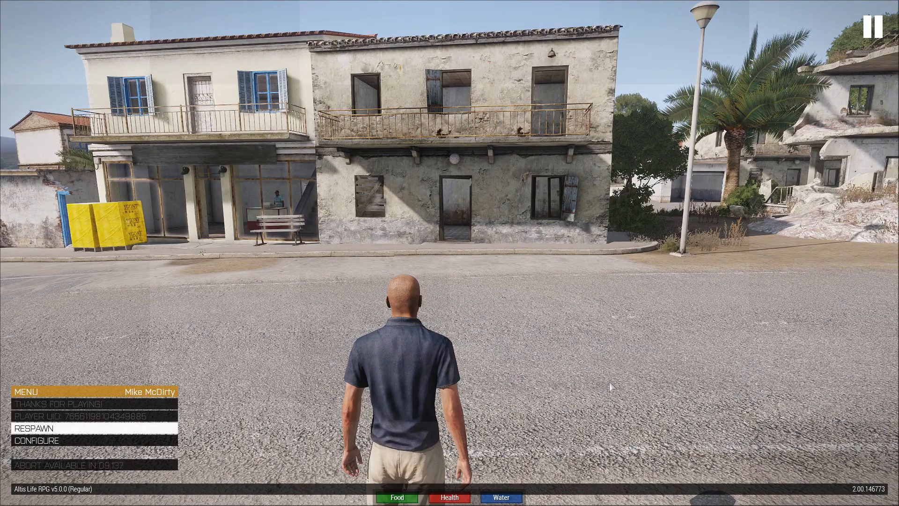